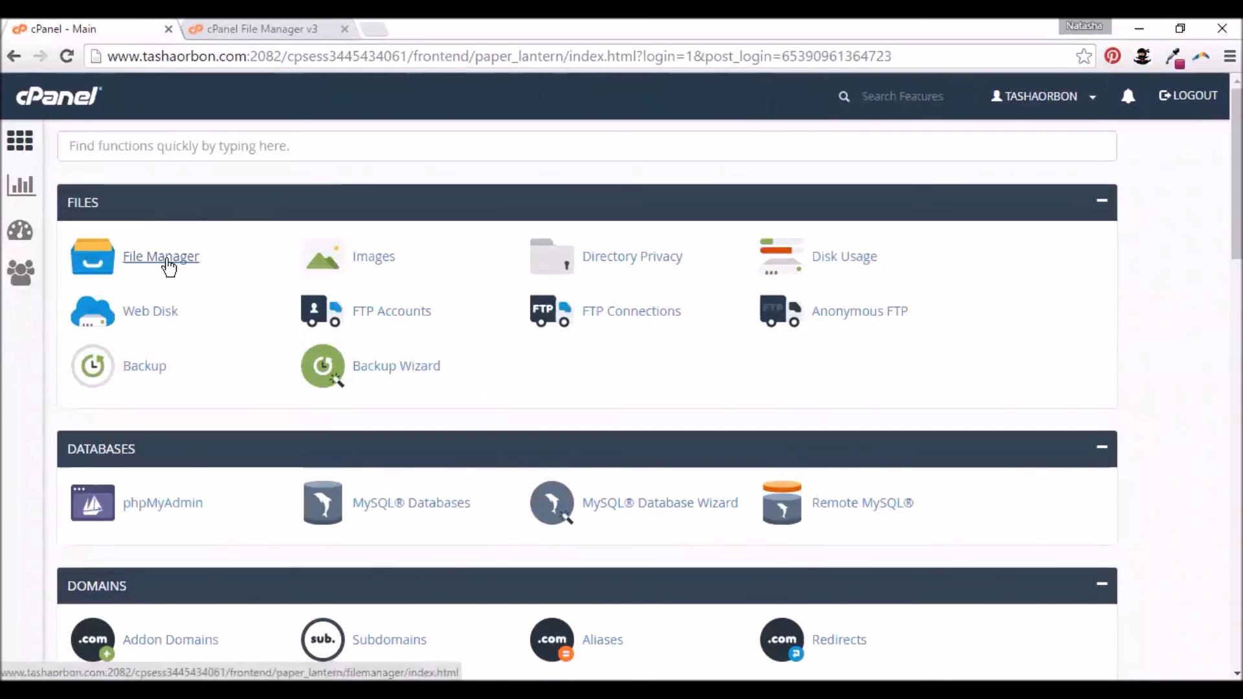
- Open public_html/sample in File Manager to show its blog, estore and realestate folders
click(240, 31)
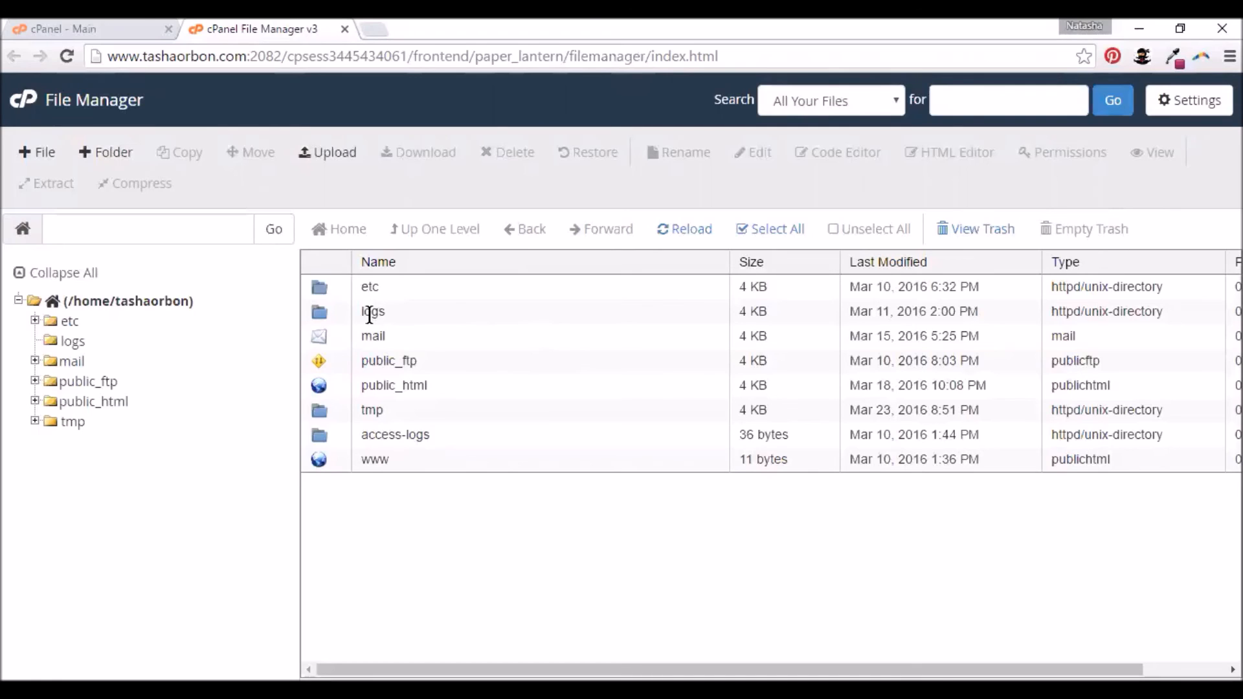
double_click(317, 383)
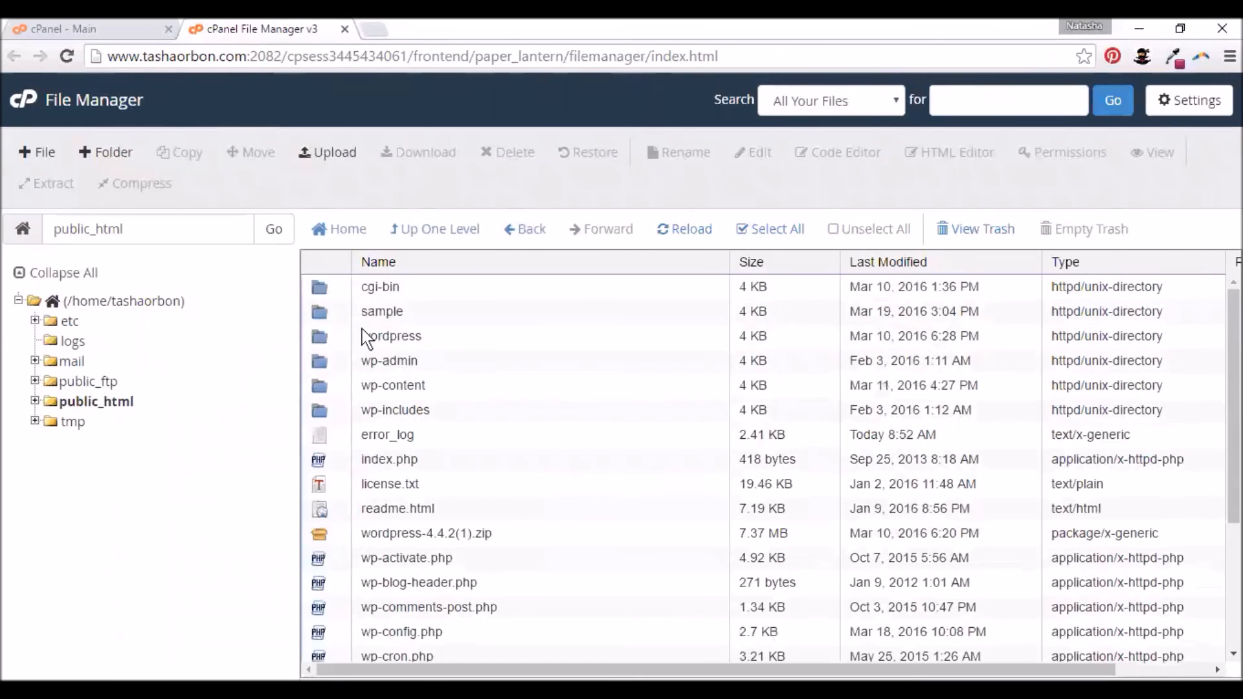
key(ctrl)
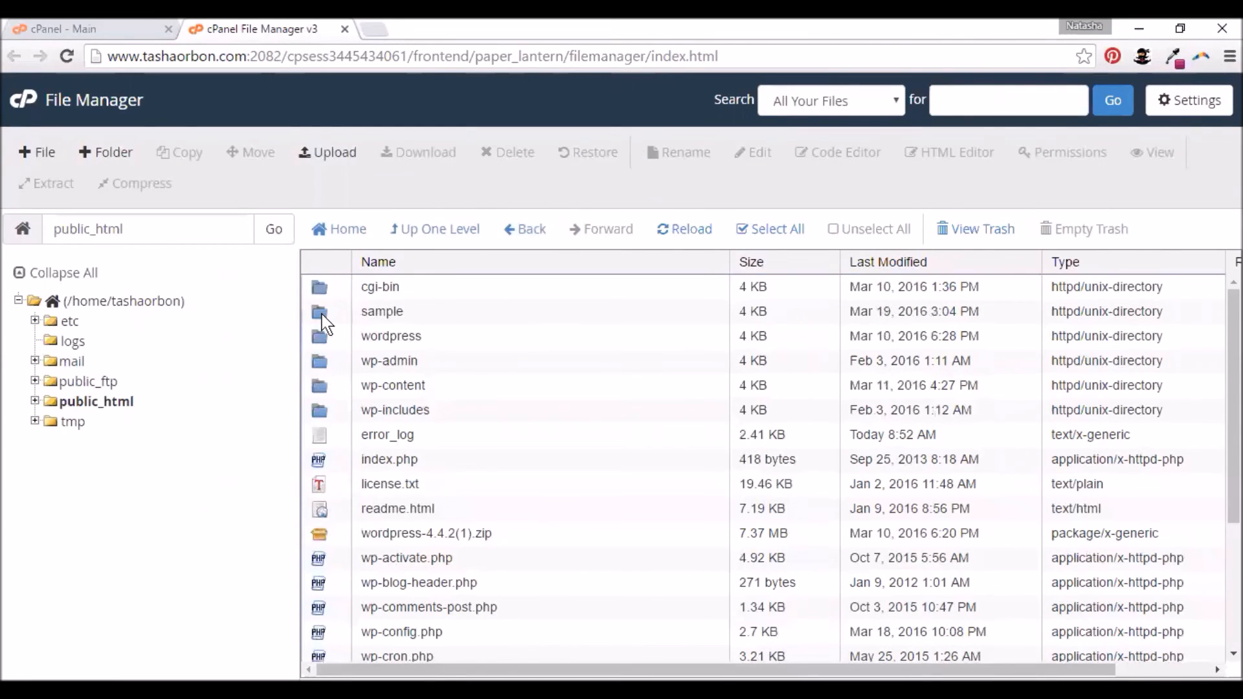
double_click(322, 315)
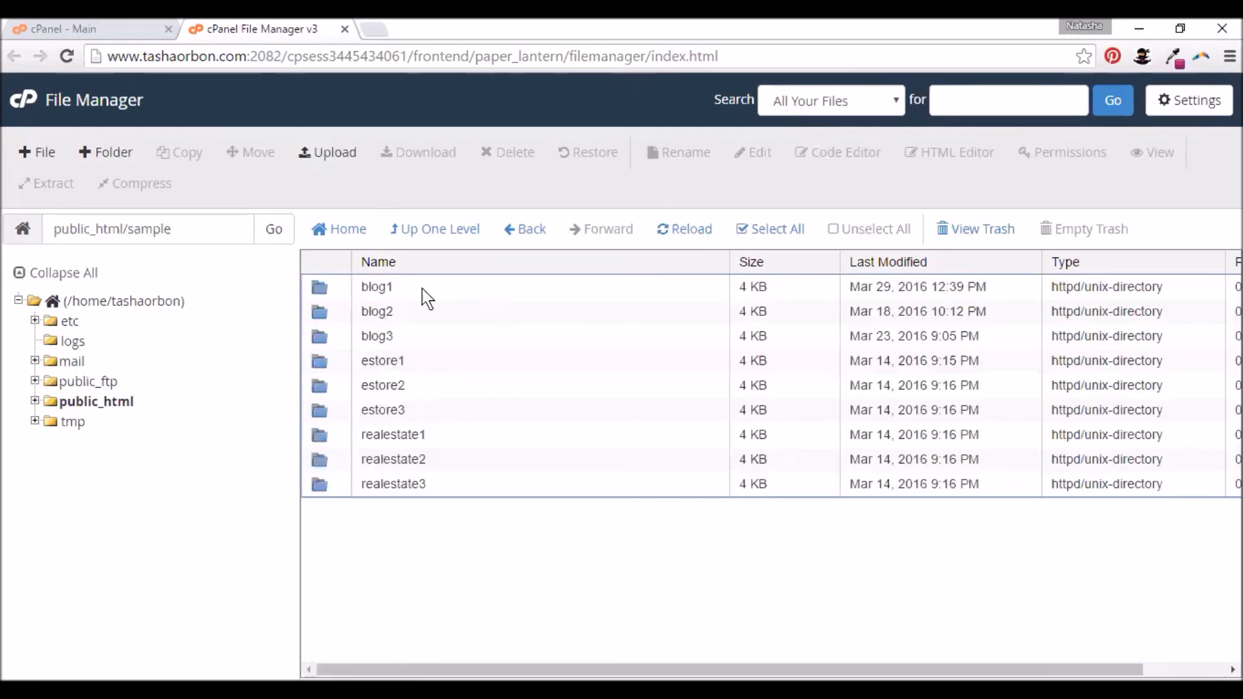
- Create an empty folder named 'test' inside public_html/sample, then return to the cPanel home page
click(96, 160)
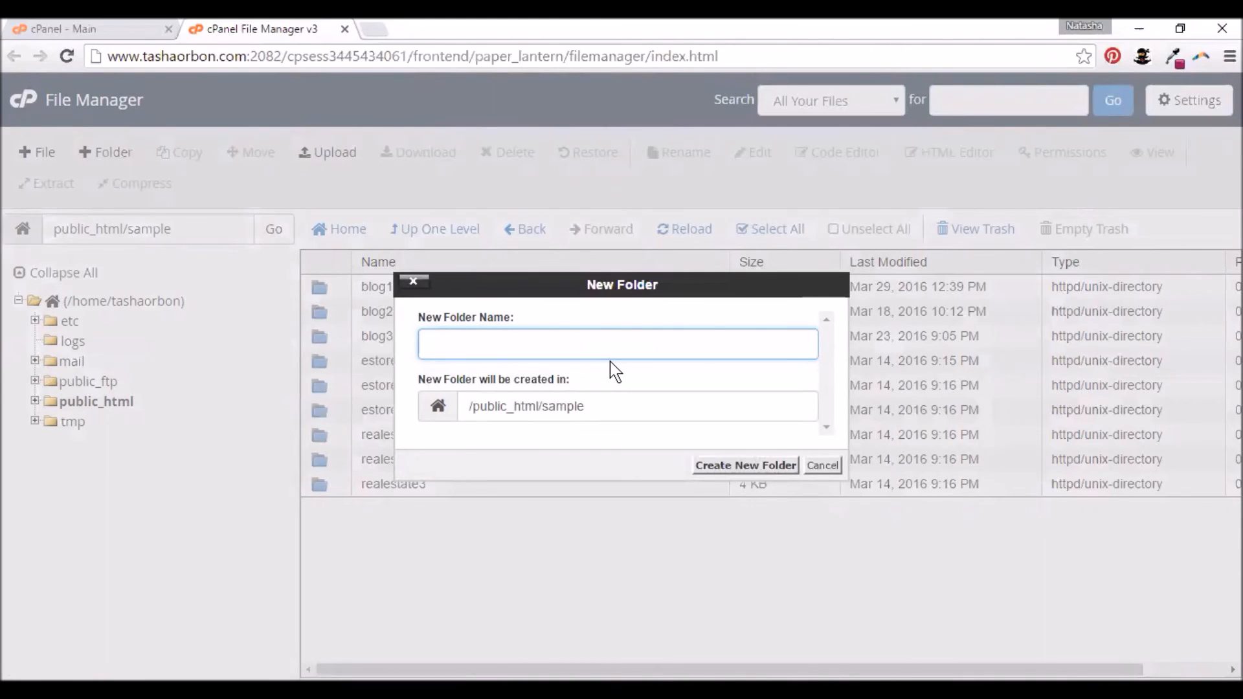
text(test)
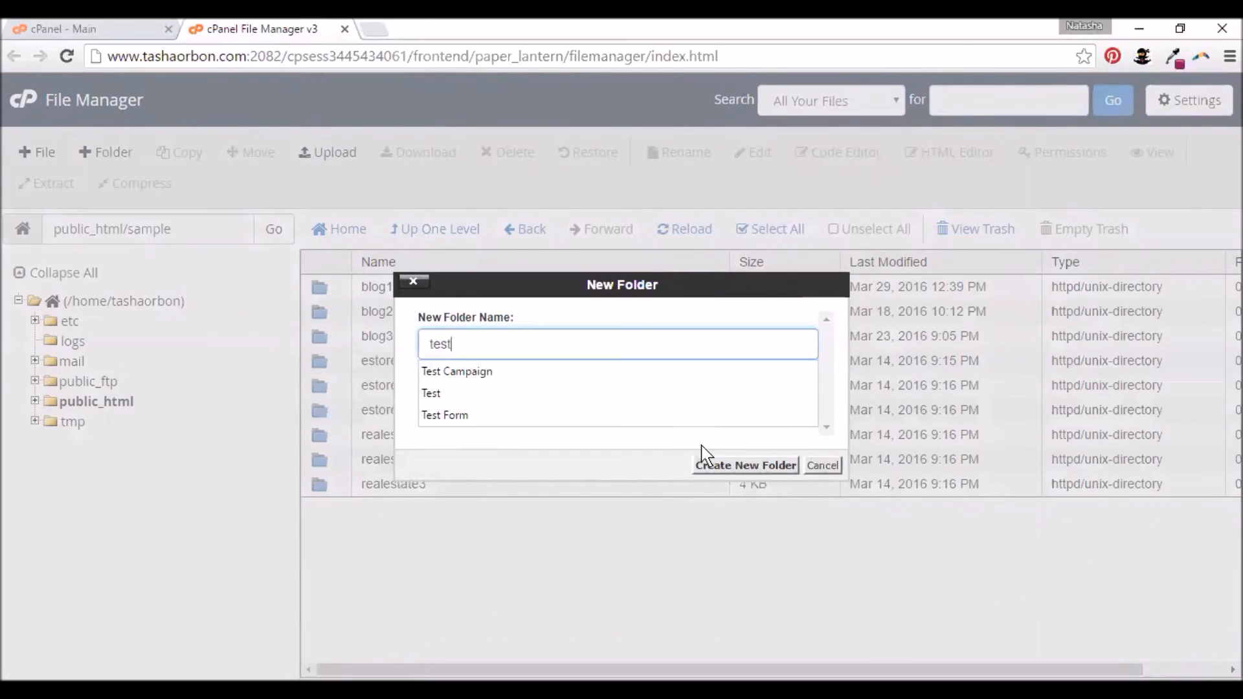
click(735, 466)
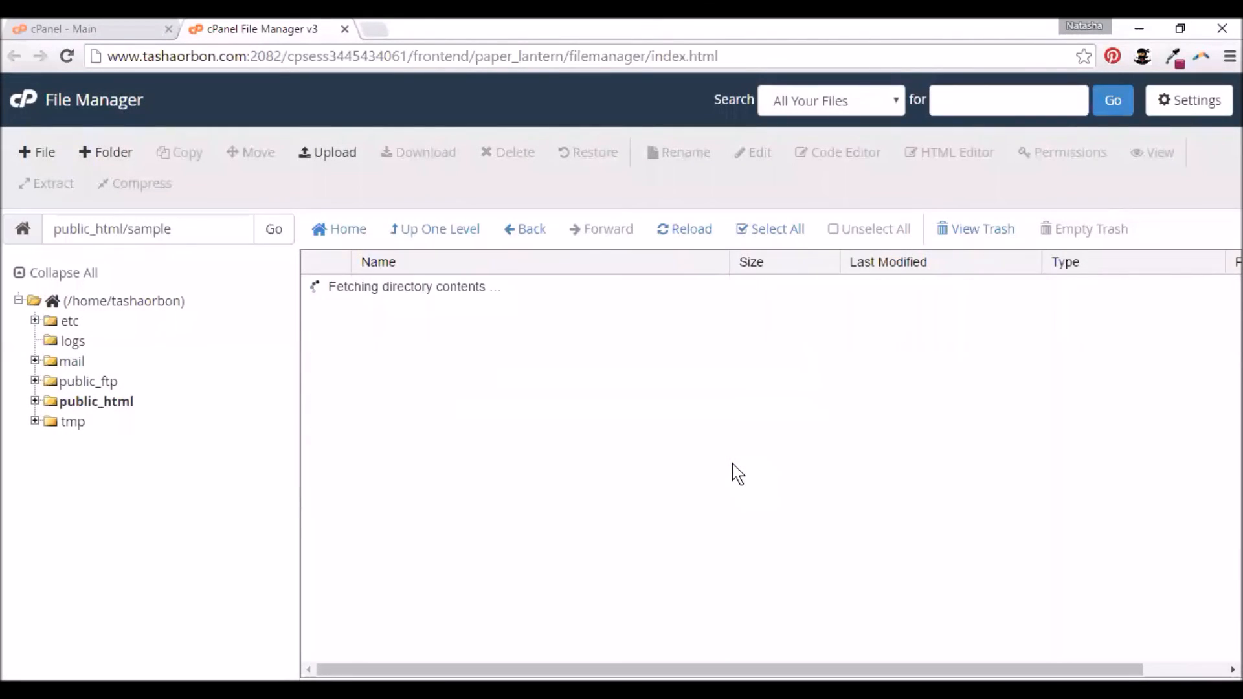
click(322, 510)
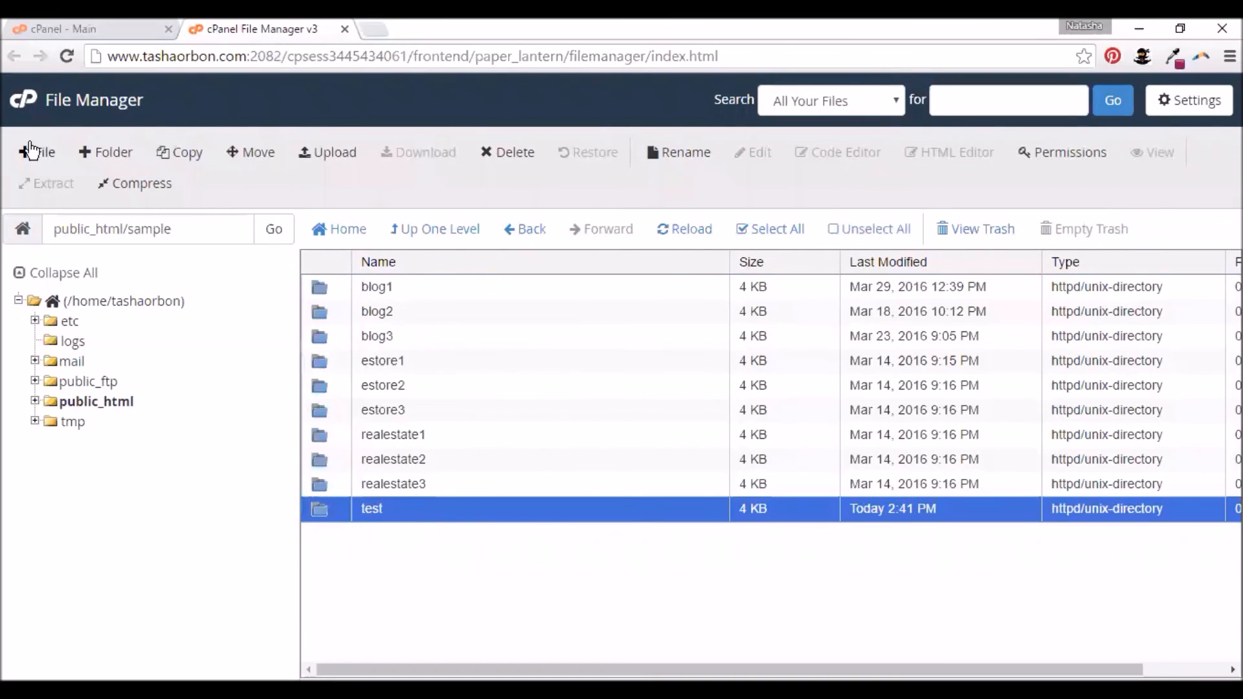
click(71, 26)
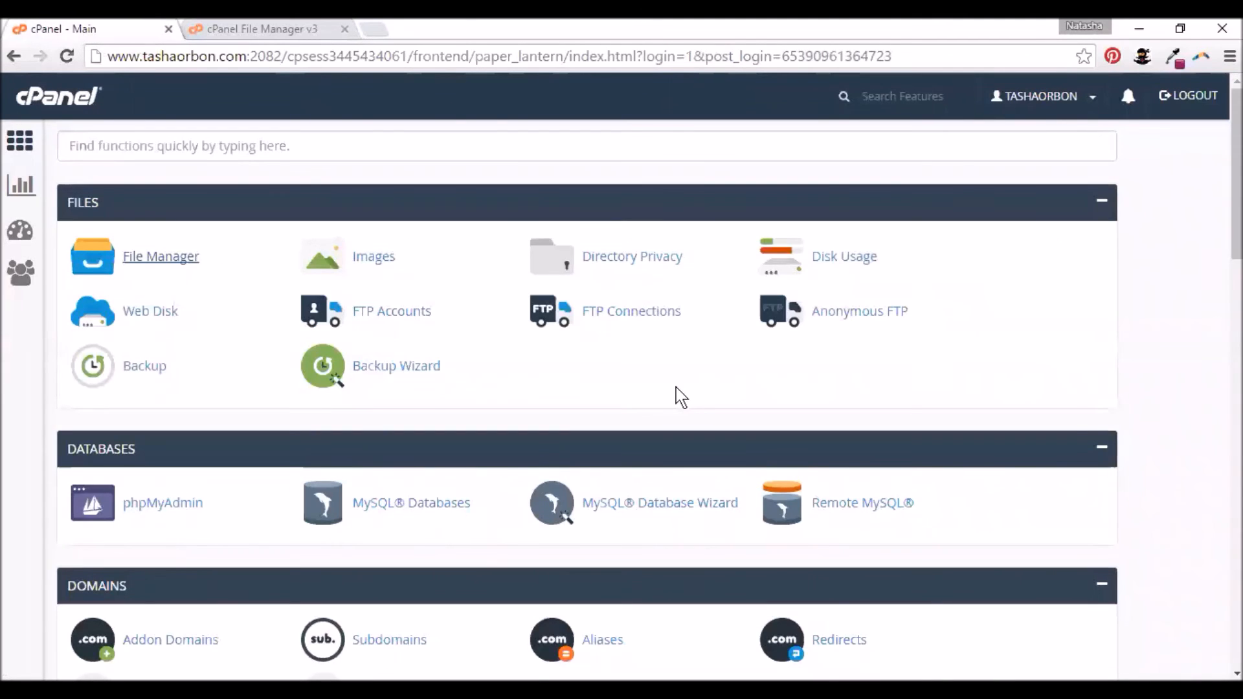
- Open MySQL Databases from the Databases section of the cPanel home page
click(329, 503)
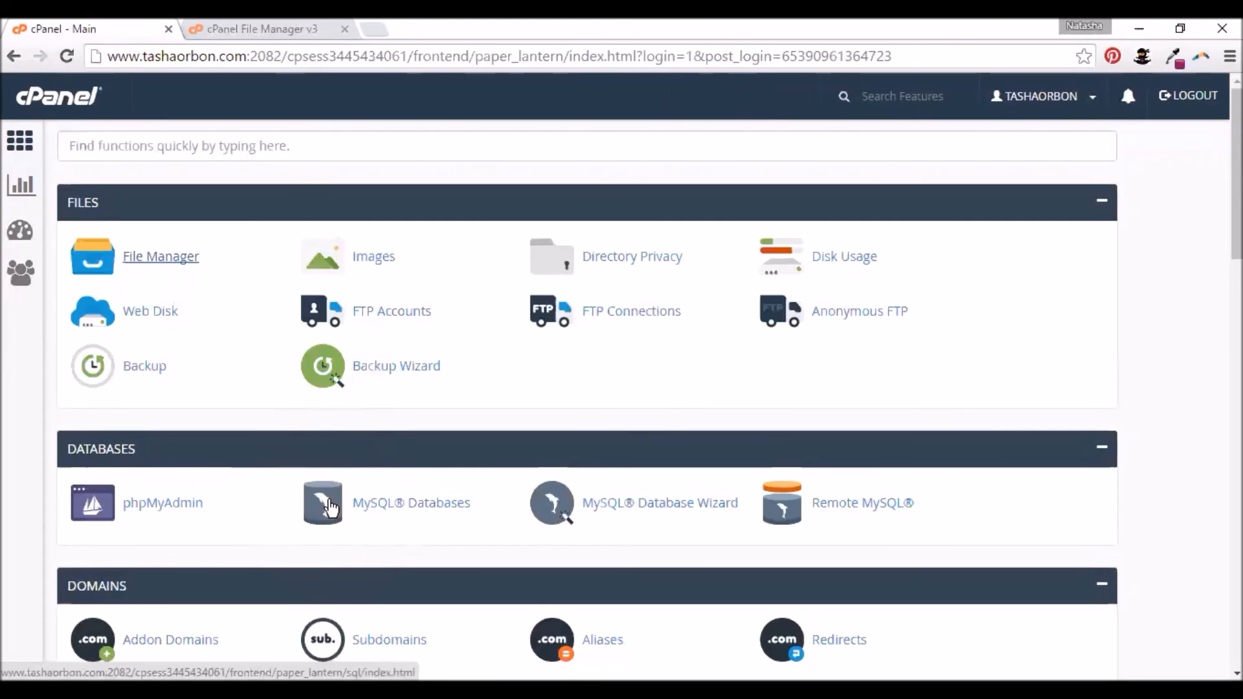
click(328, 505)
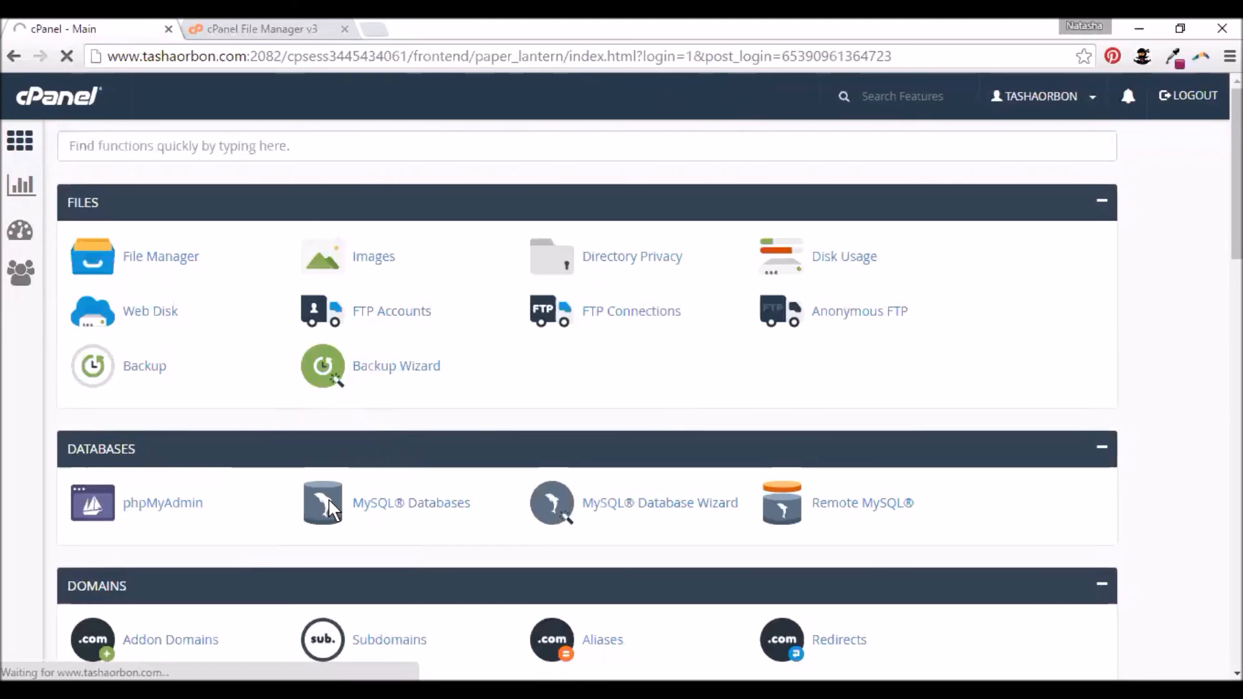
click(398, 502)
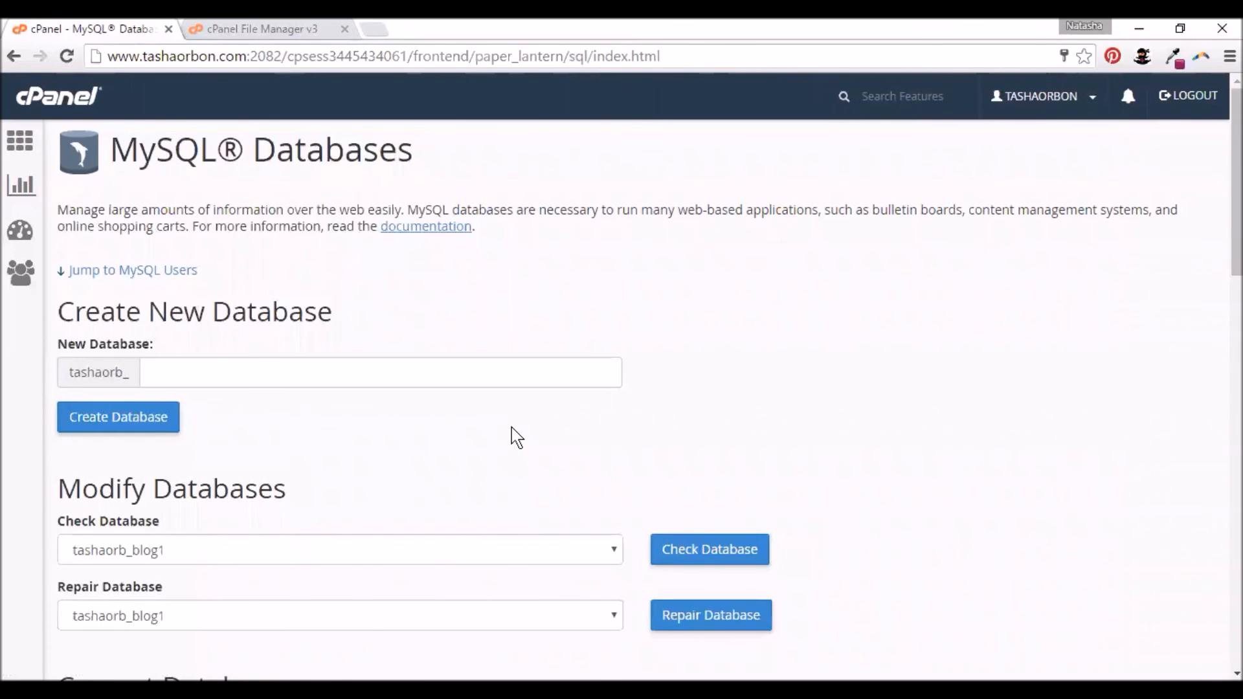
- Create a new database named 'test' (tashaorb_test) and go back to MySQL Databases
click(173, 378)
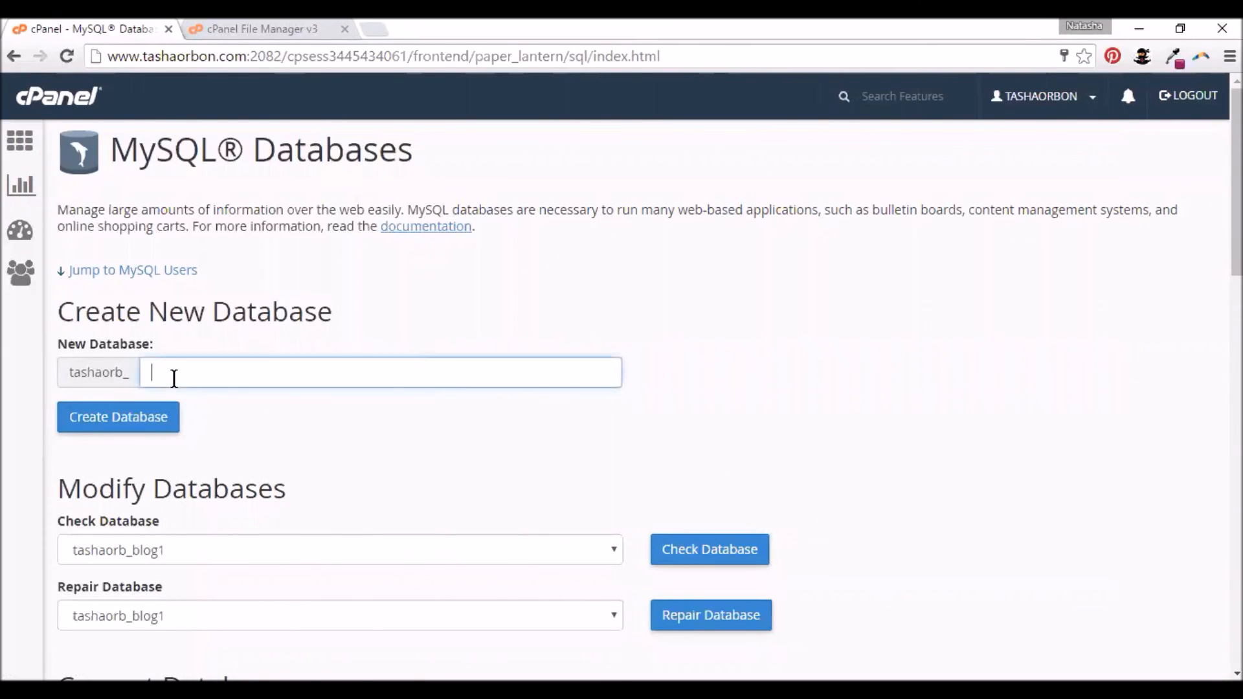
text(test)
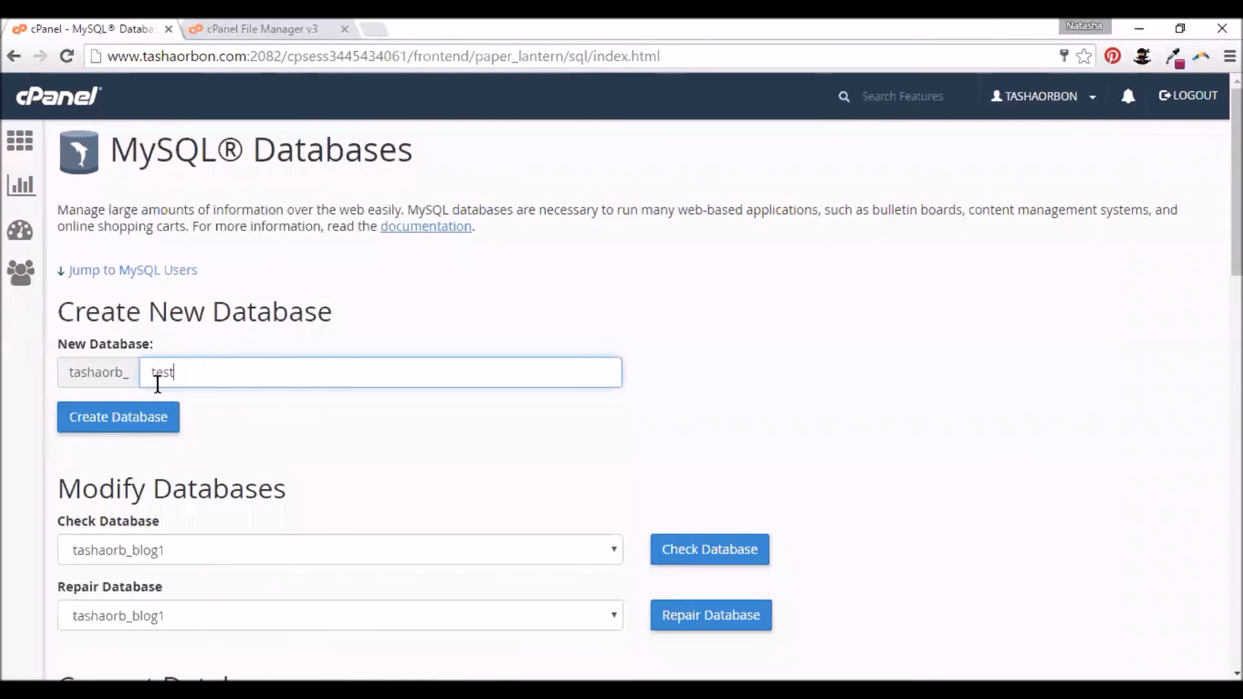
click(149, 424)
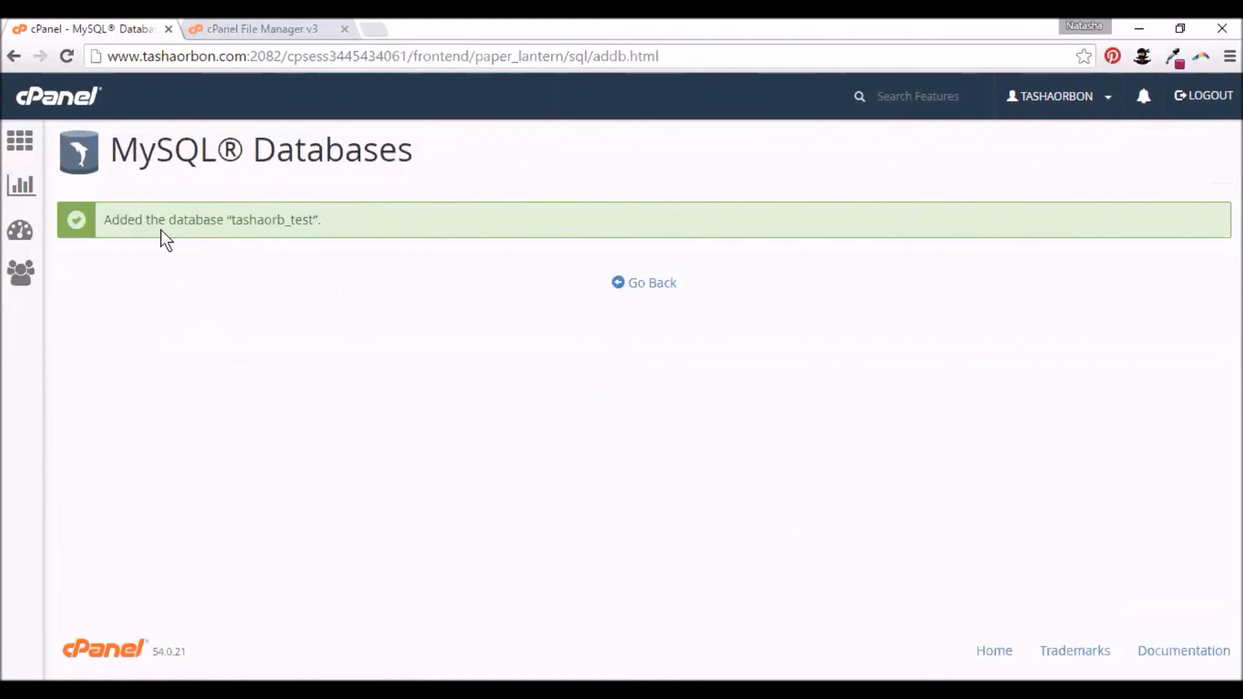
click(661, 288)
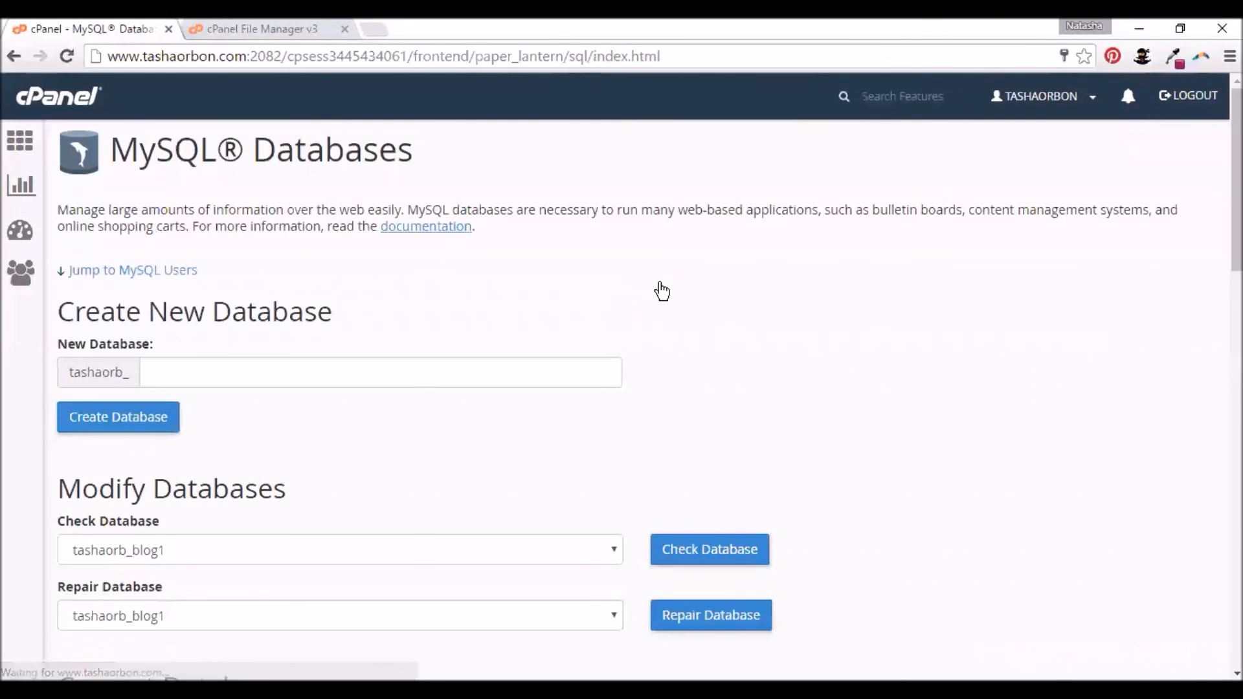
scroll(661, 288, down, 4)
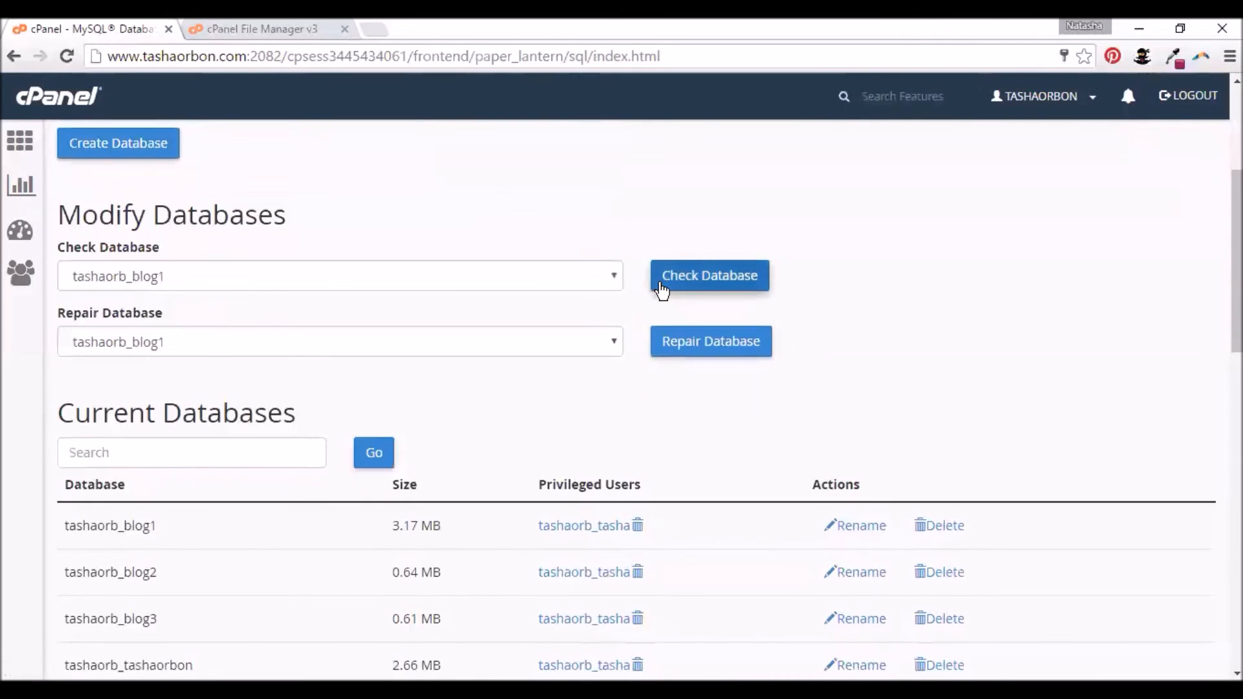
scroll(661, 290, down, 4)
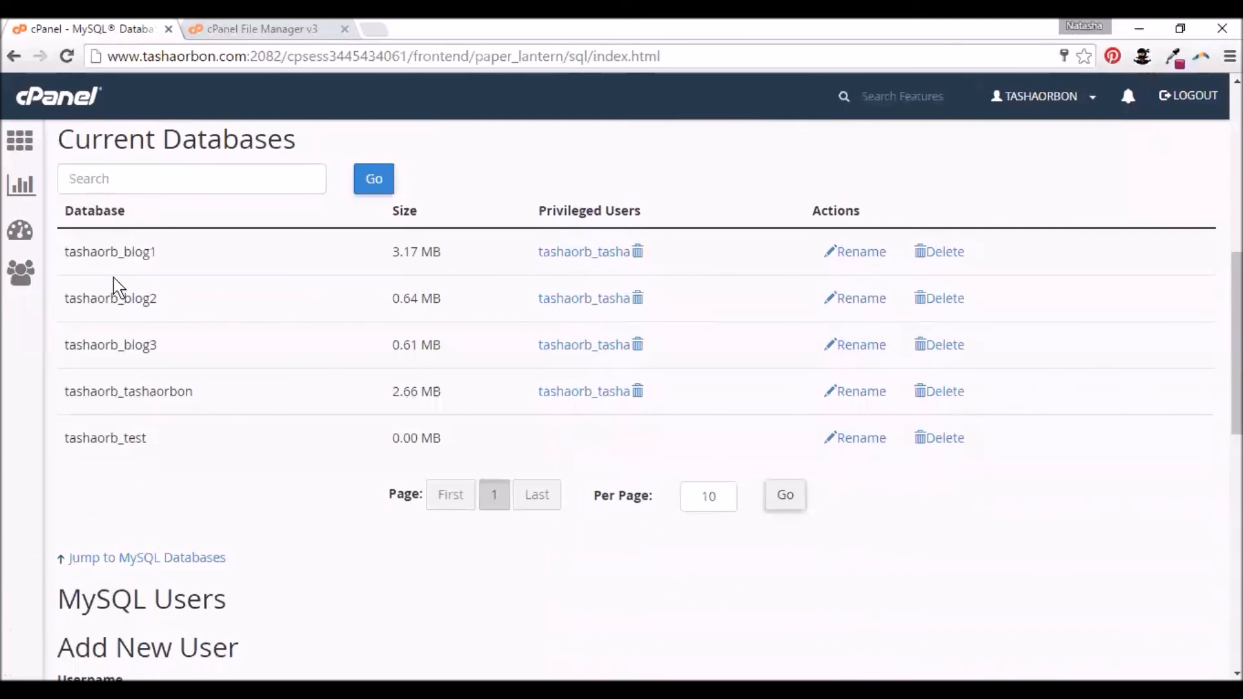
drag(64, 439, 724, 455)
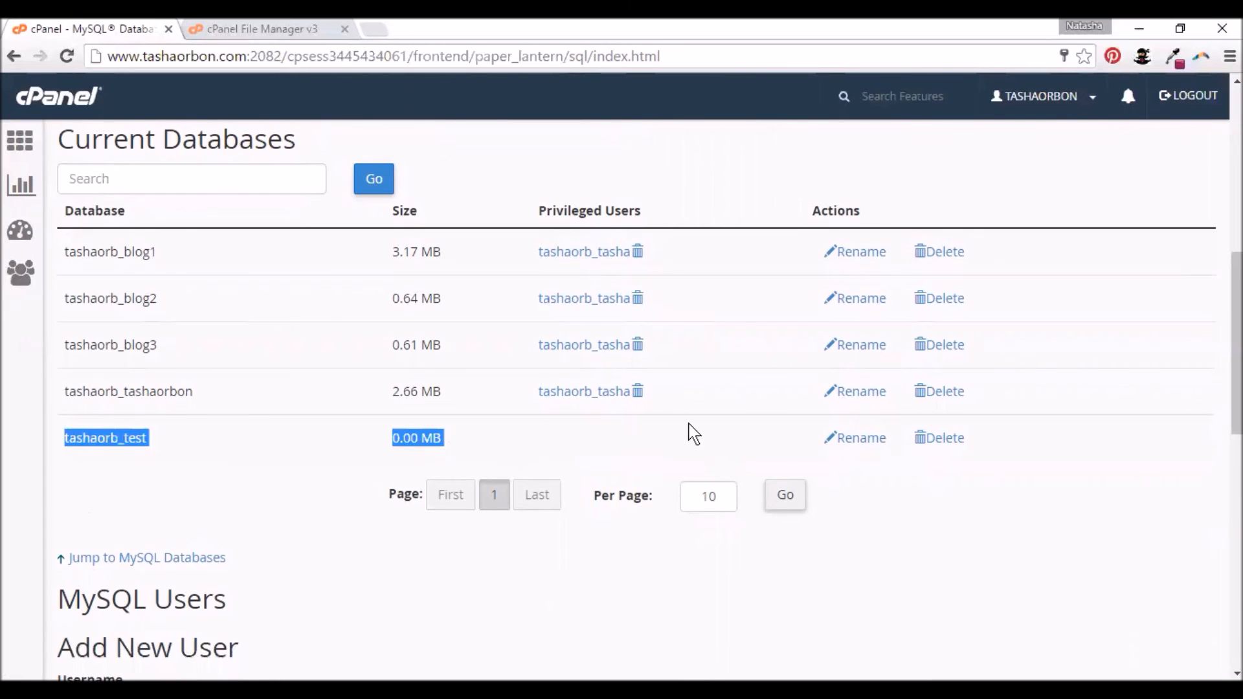
scroll(705, 415, down, 3)
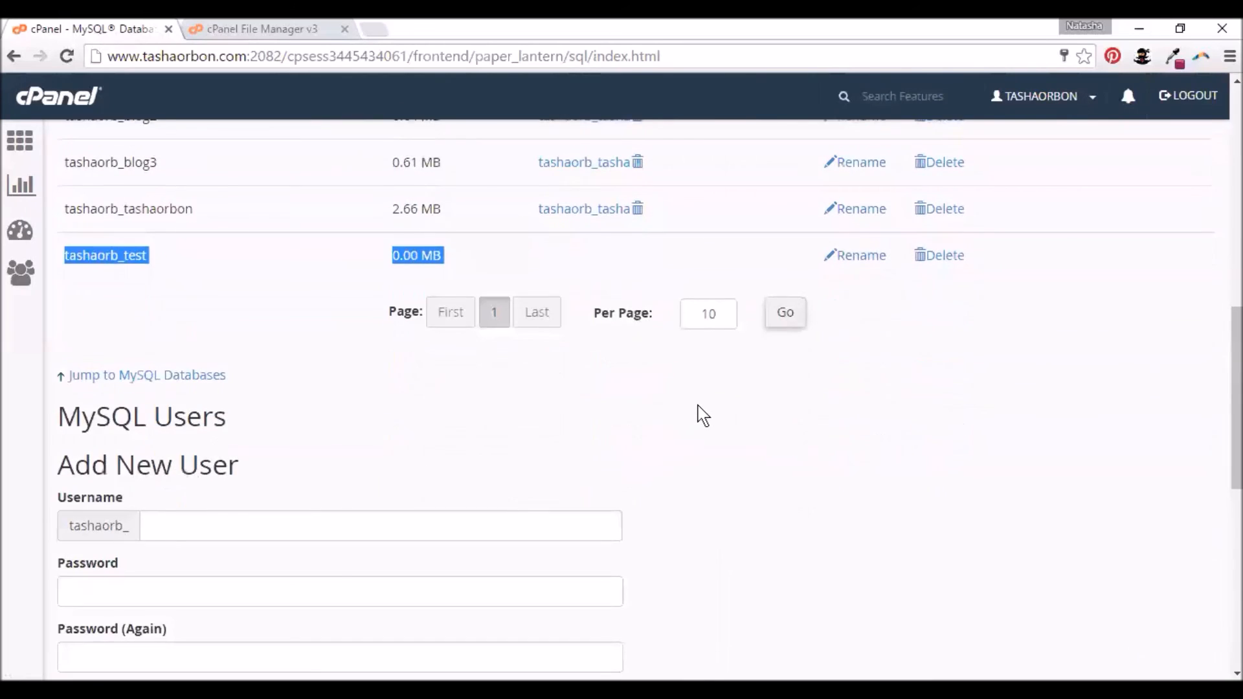
scroll(704, 415, down, 2)
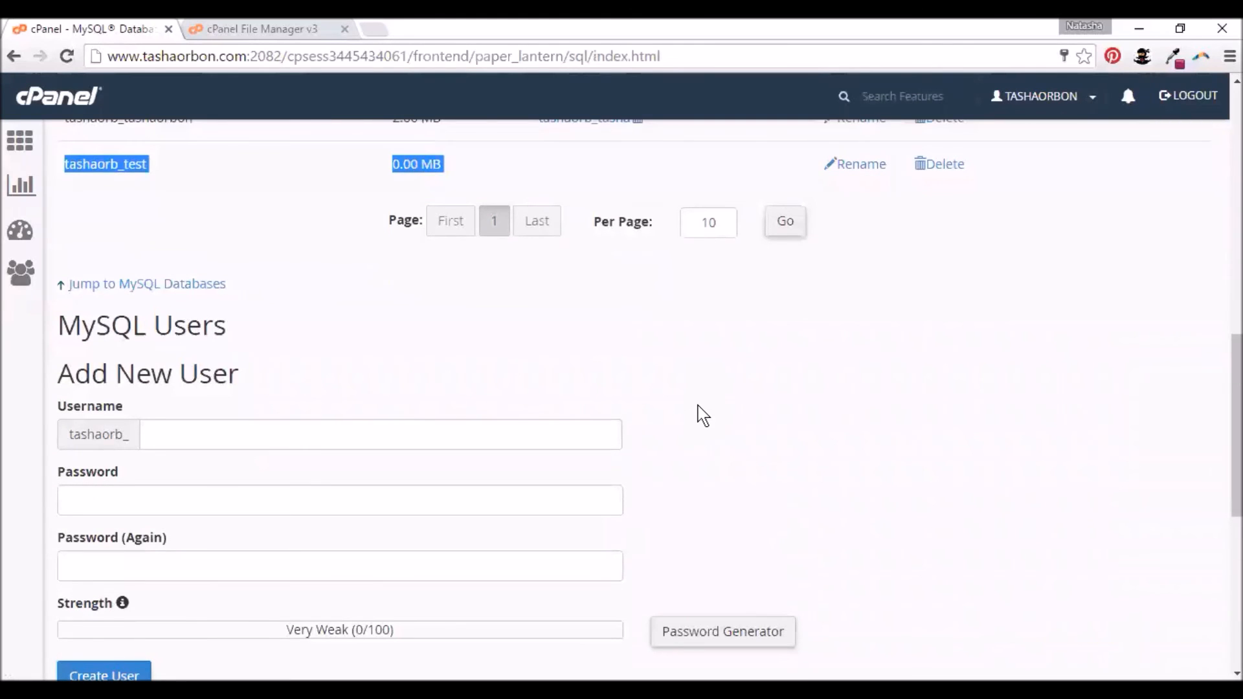
scroll(703, 415, down, 2)
scroll(704, 415, up, 2)
scroll(552, 394, up, 4)
scroll(549, 394, up, 3)
scroll(439, 482, up, 6)
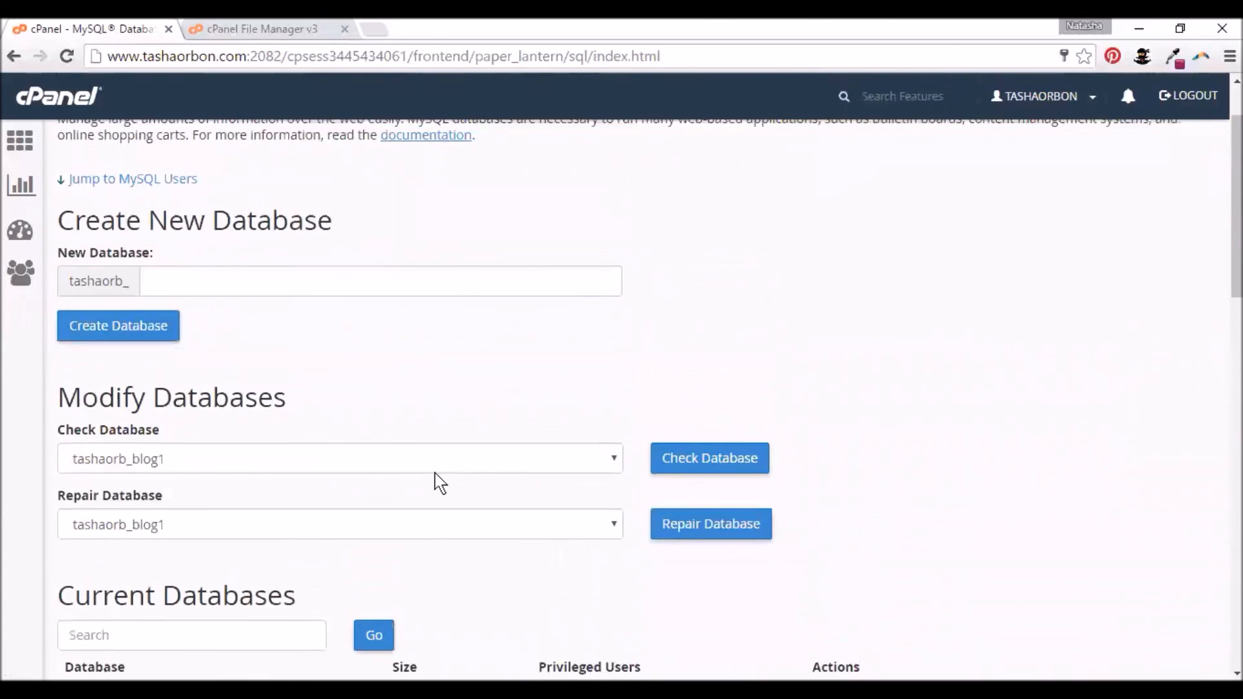
scroll(440, 482, down, 20)
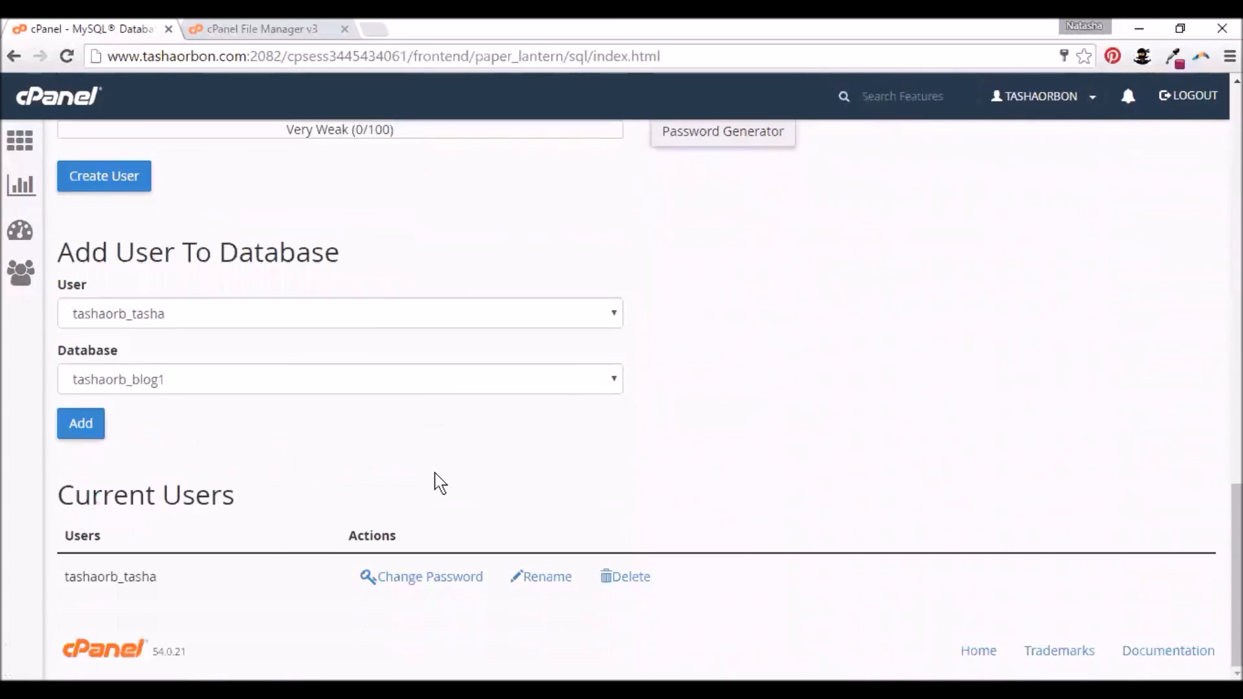
- Add the existing database user to tashaorb_test with all privileges
drag(59, 252, 346, 250)
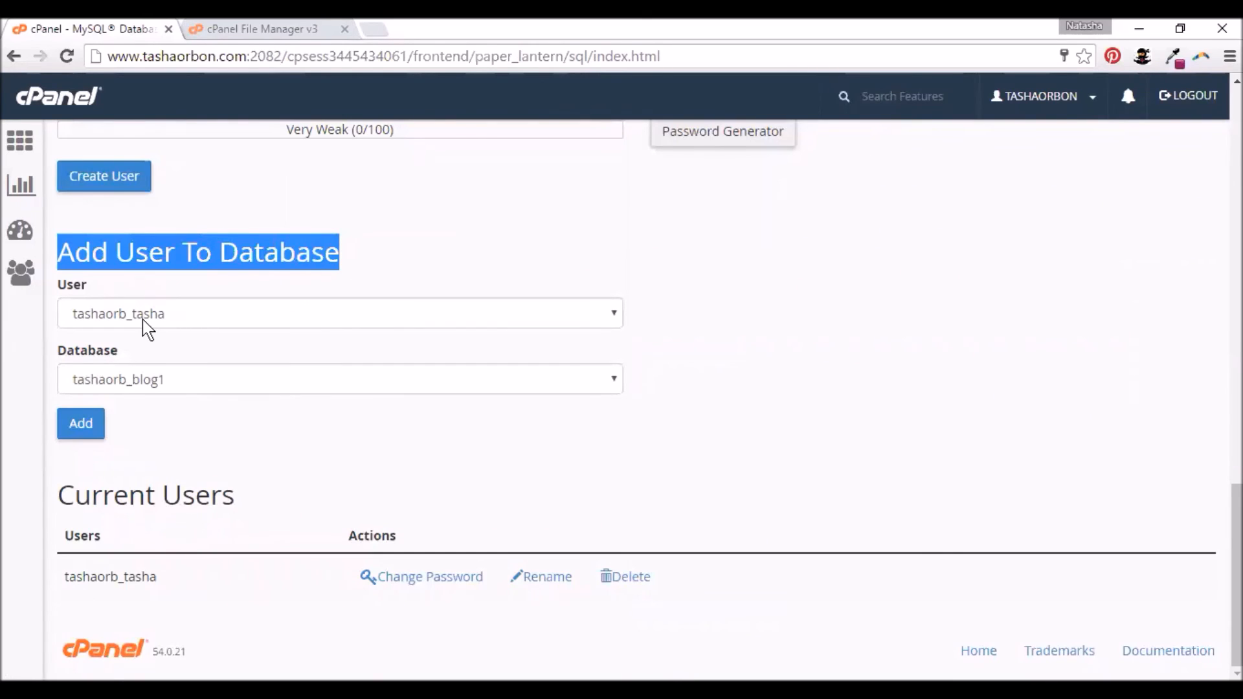
click(160, 295)
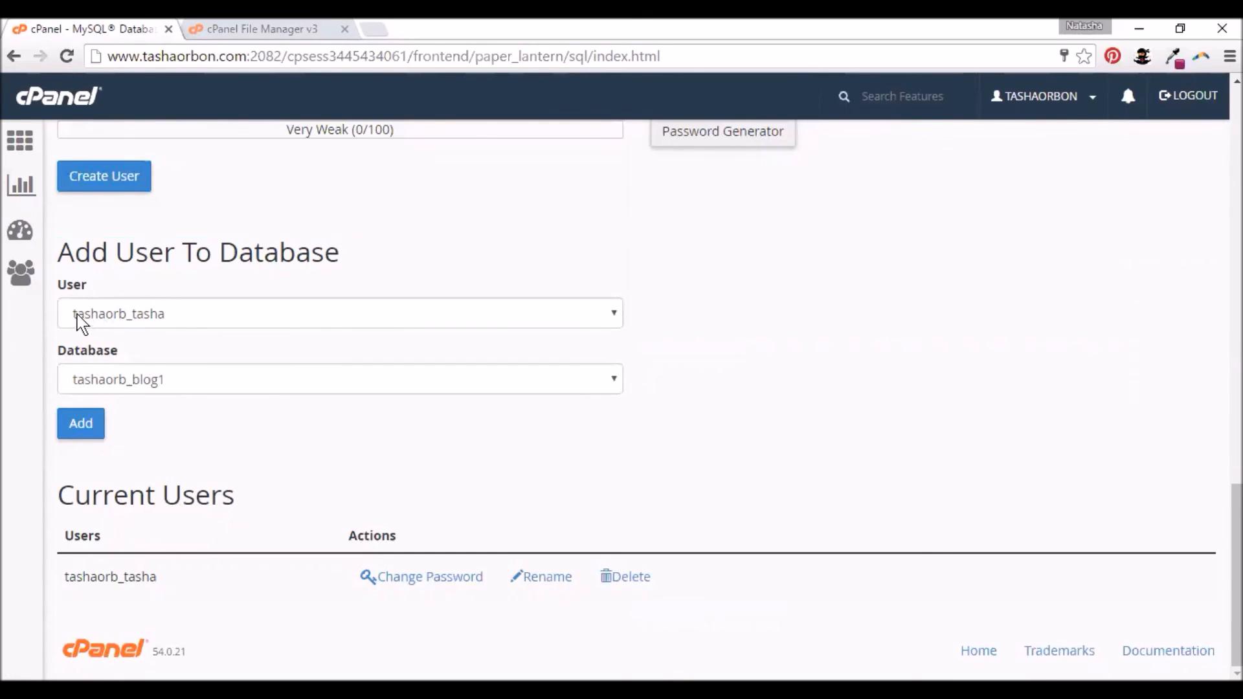
click(192, 379)
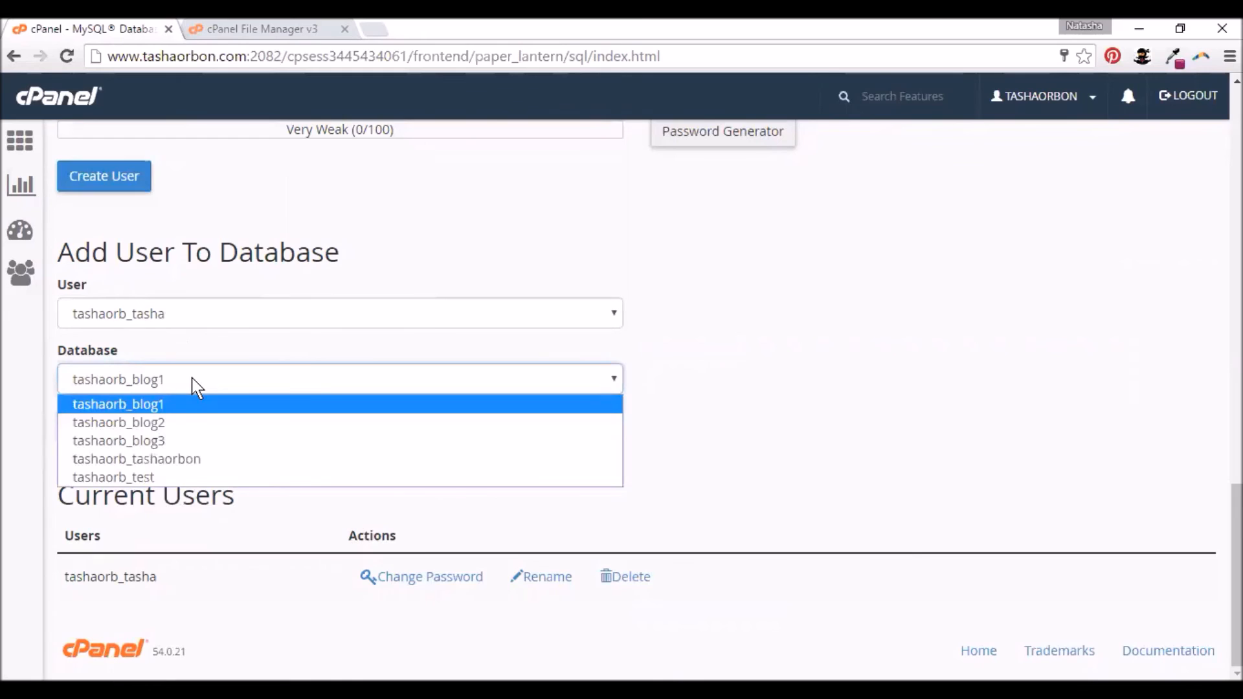
click(176, 479)
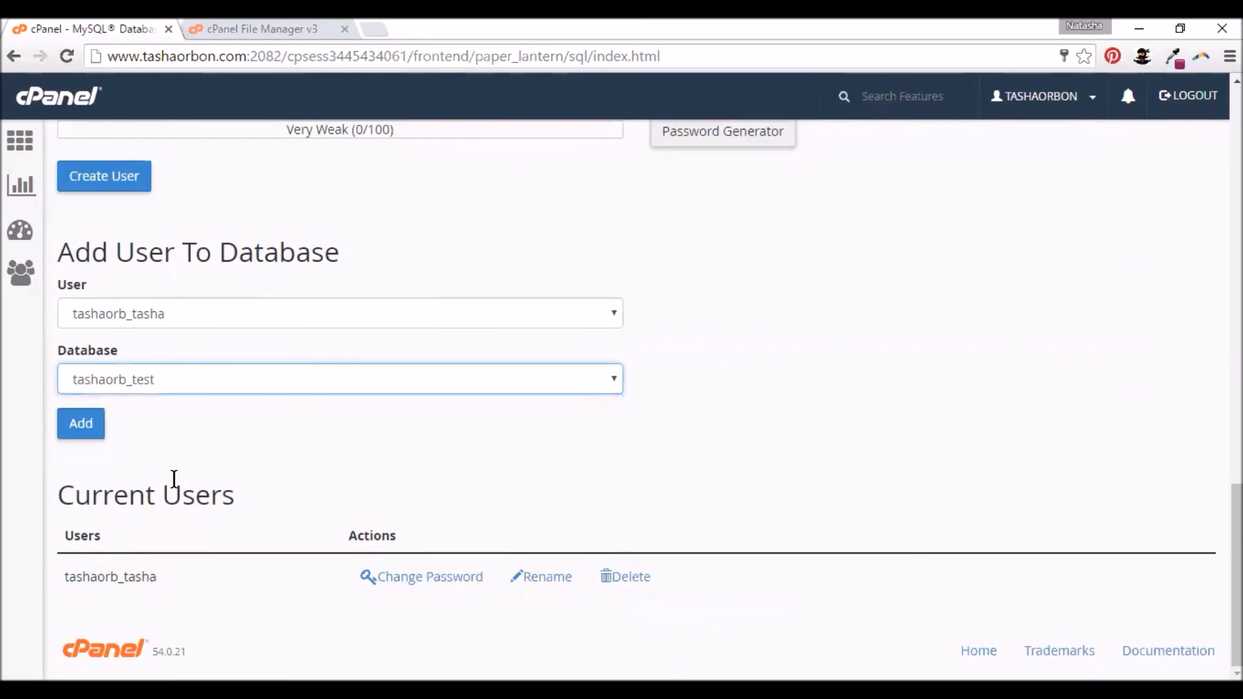
click(79, 424)
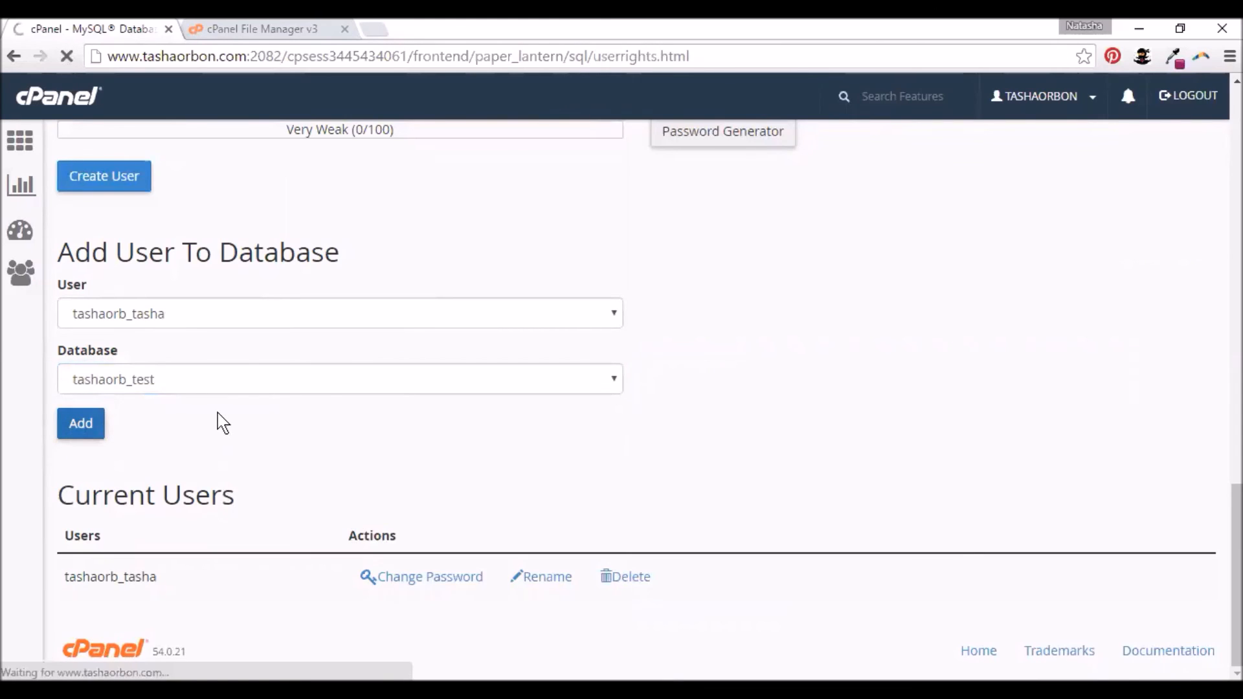
click(70, 319)
scroll(248, 361, down, 5)
click(118, 556)
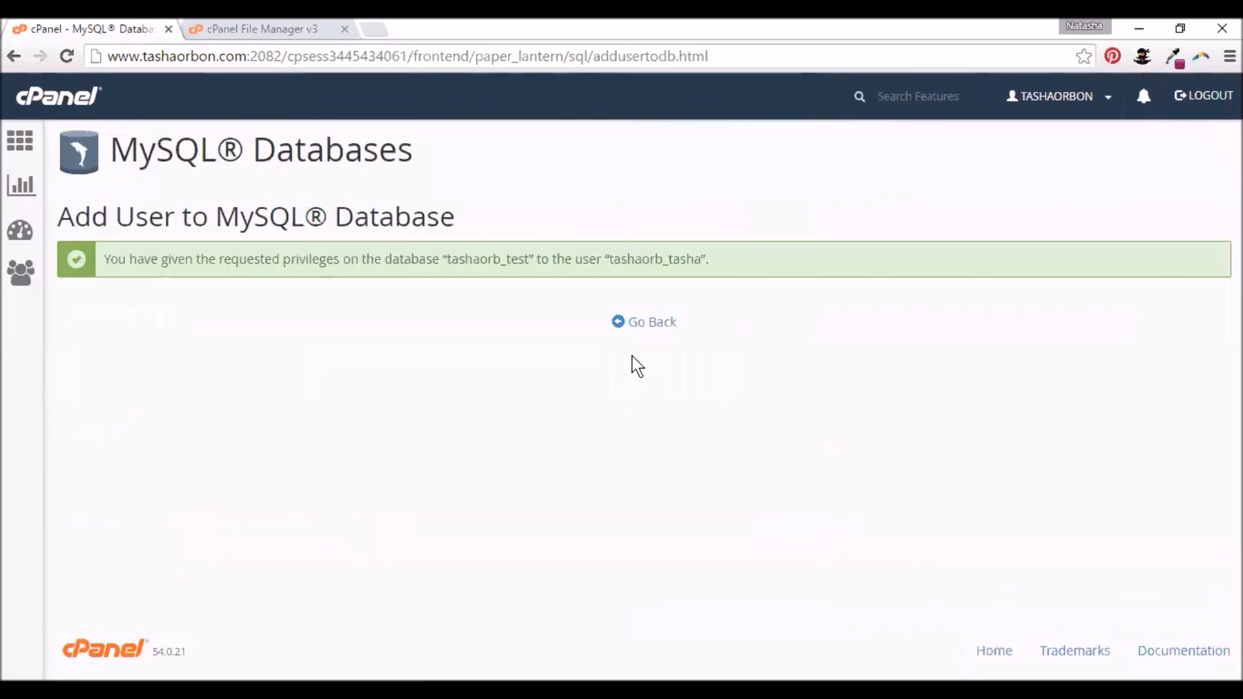
click(642, 324)
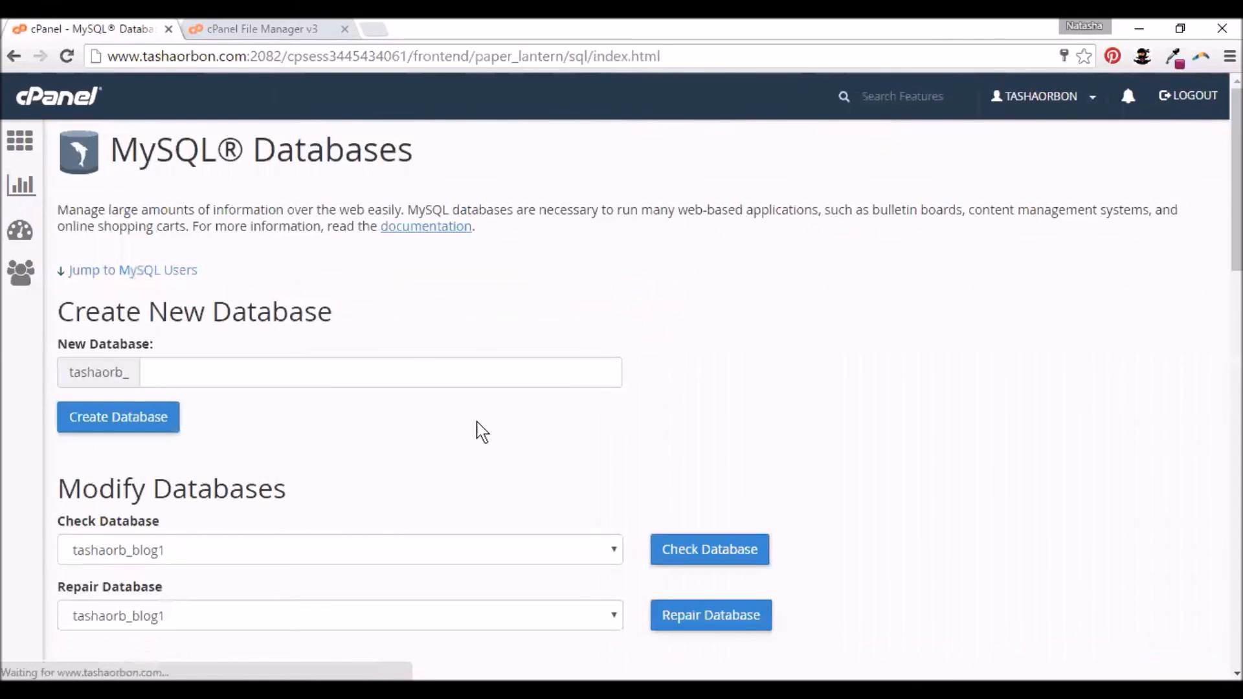
- Confirm Current Databases lists tashaorb_test at 0.00 MB with the user as privileged user
scroll(576, 427, down, 4)
scroll(576, 429, down, 4)
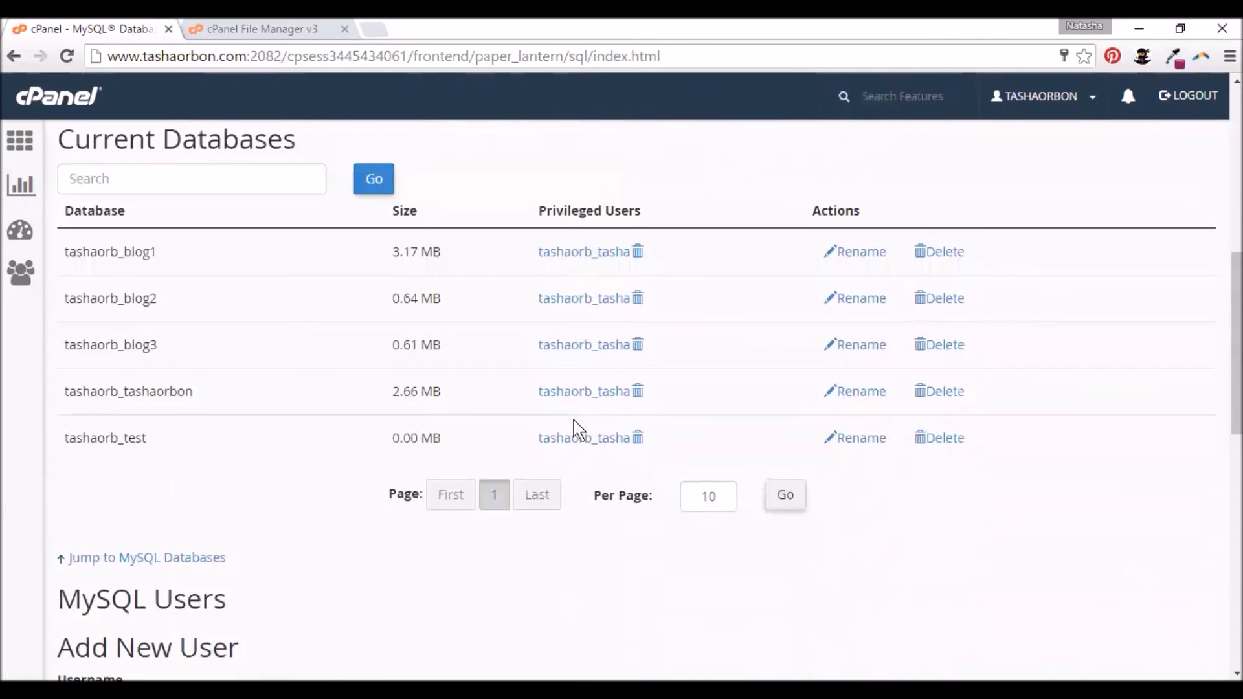
drag(63, 439, 707, 433)
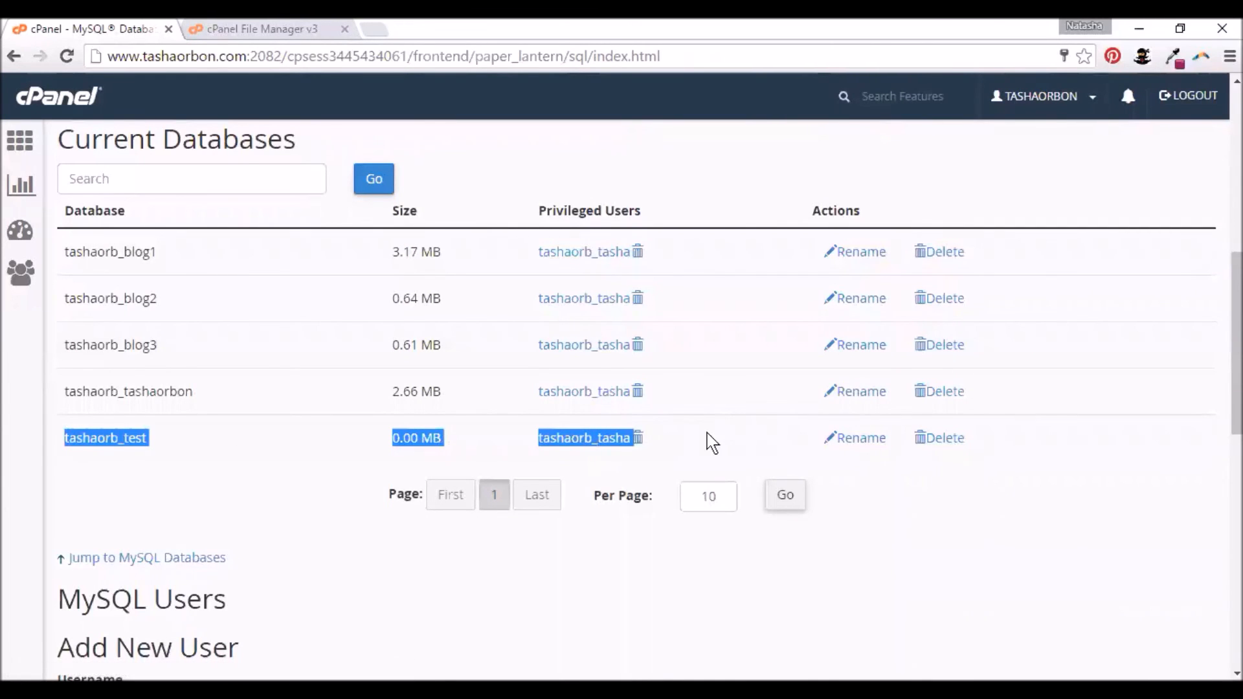
scroll(923, 553, up, 1)
scroll(743, 425, up, 5)
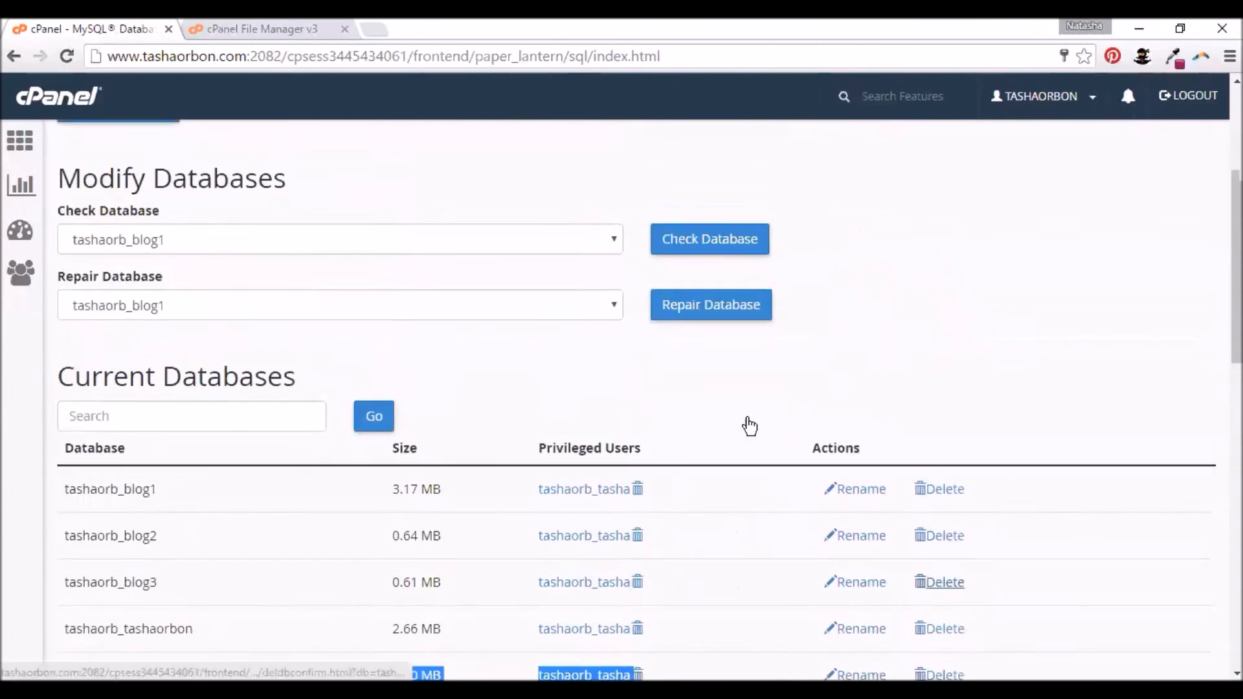
- Open the empty public_html/sample/test folder in File Manager and bring up its File Upload page
click(272, 30)
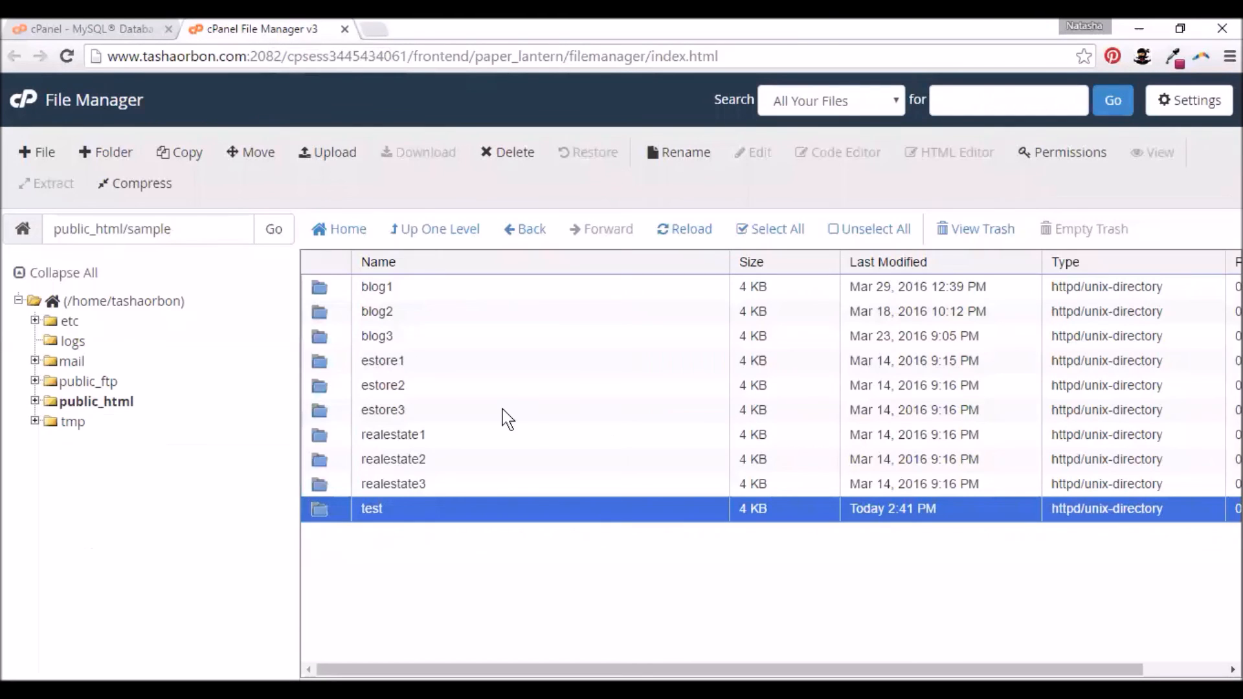
click(362, 509)
double_click(327, 511)
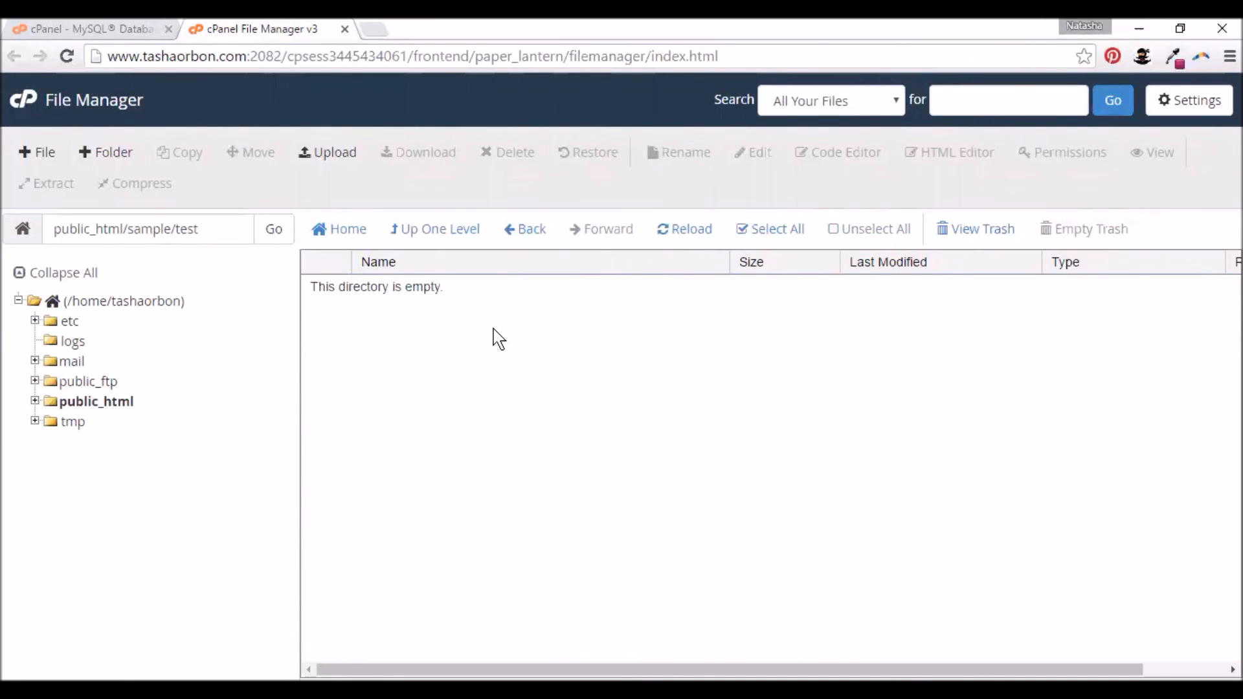
click(315, 159)
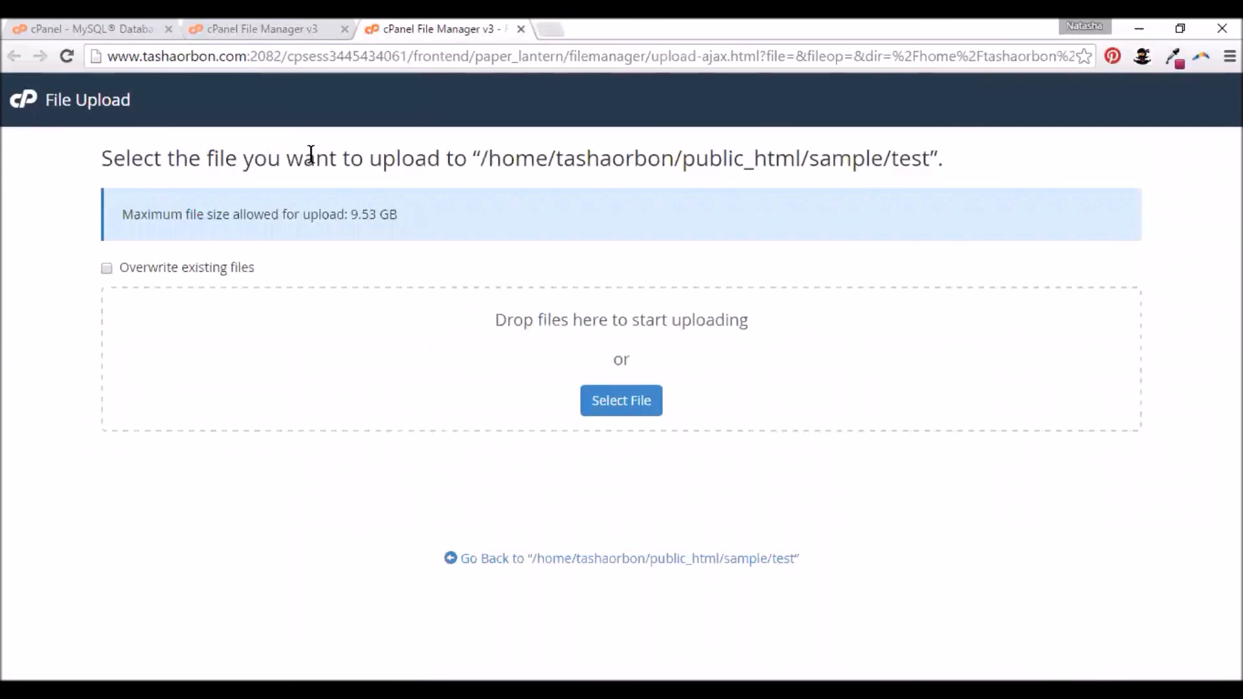
- Open the file picker and browse to the Downloads folder
click(604, 397)
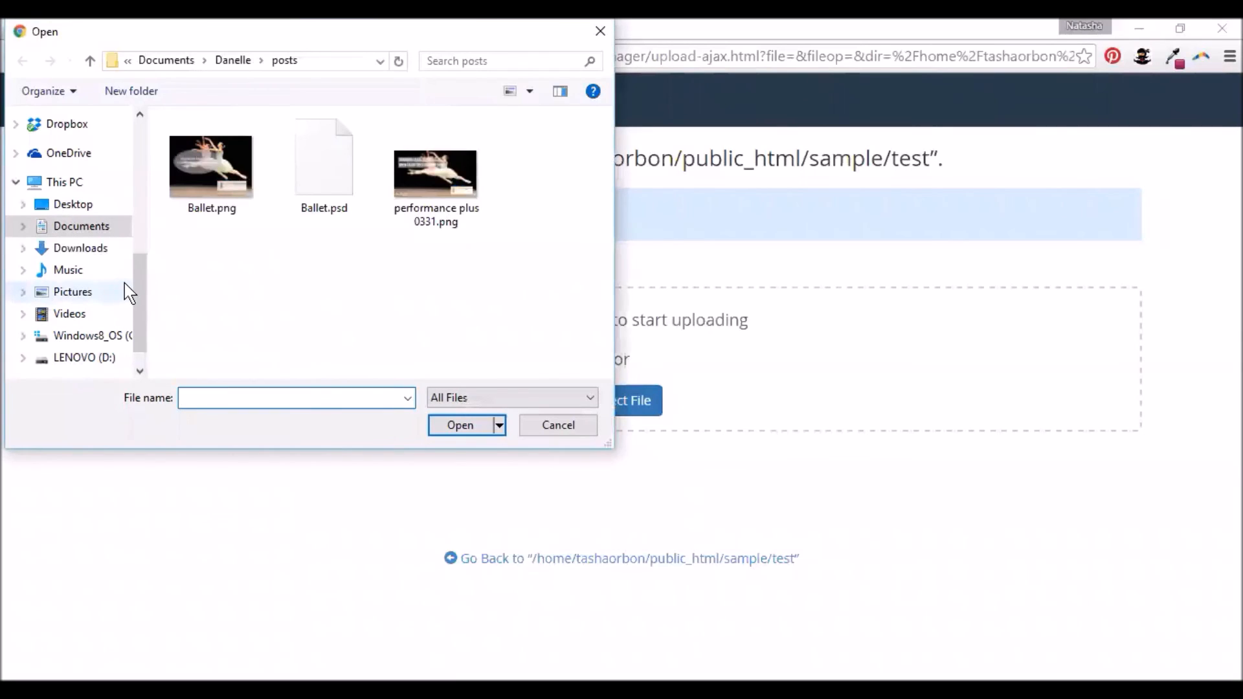
scroll(140, 304, down, 1)
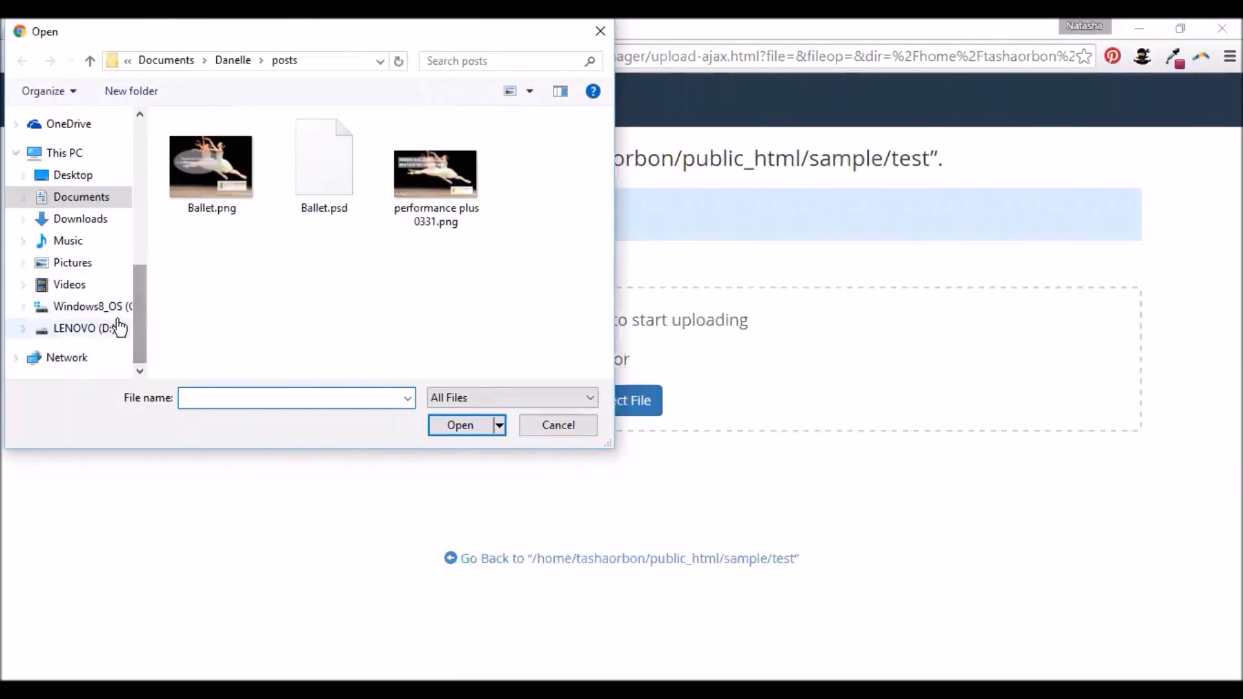
scroll(134, 296, up, 2)
click(80, 292)
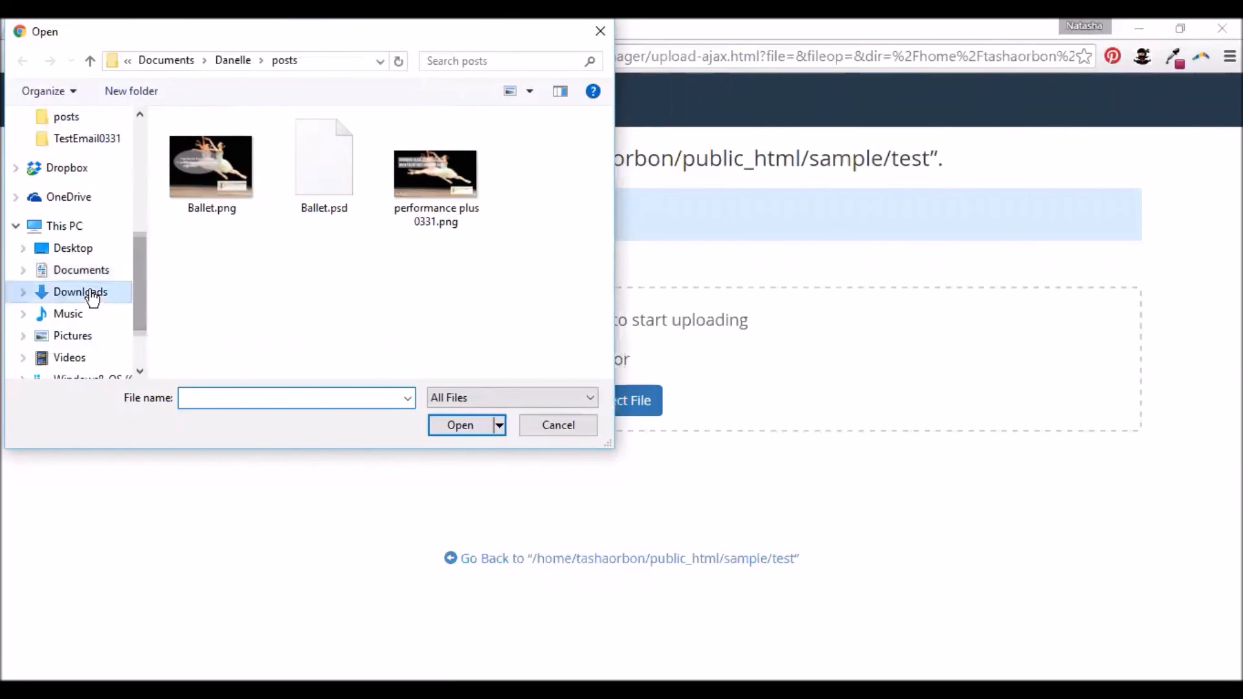
click(304, 277)
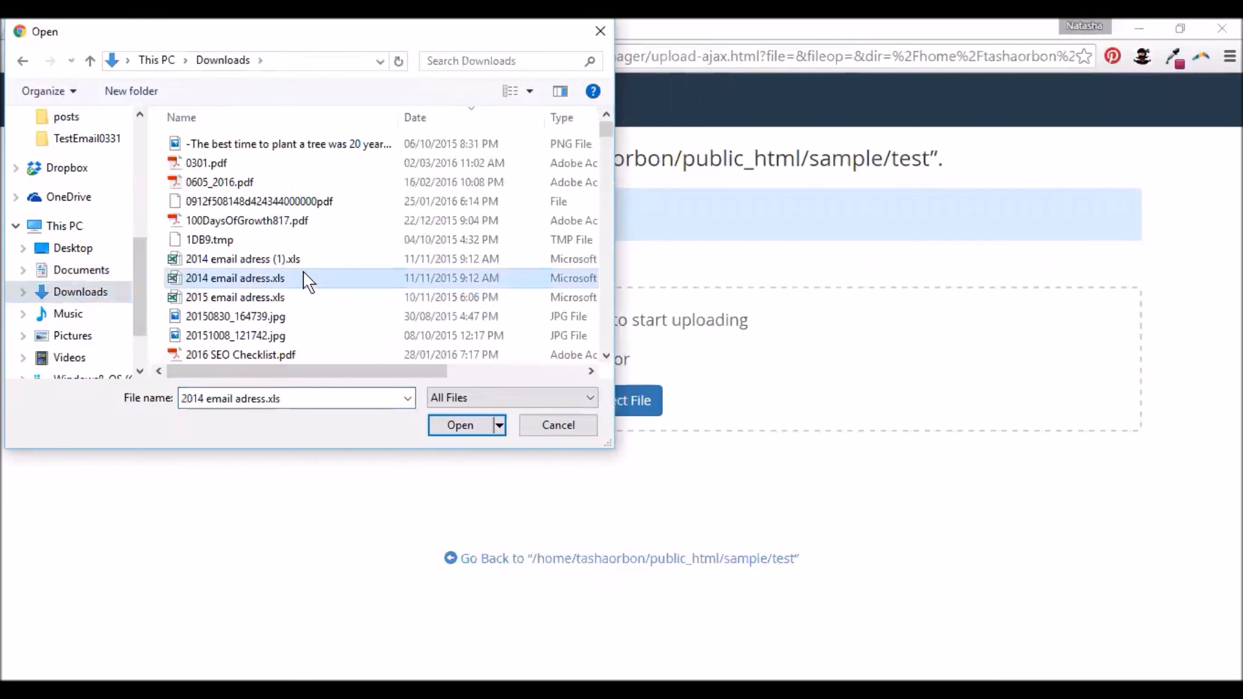
- Pick wordpress-4.4.2.zip from Downloads to start uploading it to the test folder
key(w)
key(Down)
key(Down)
key(Down)
key(Down)
key(Down)
key(Down)
key(Down)
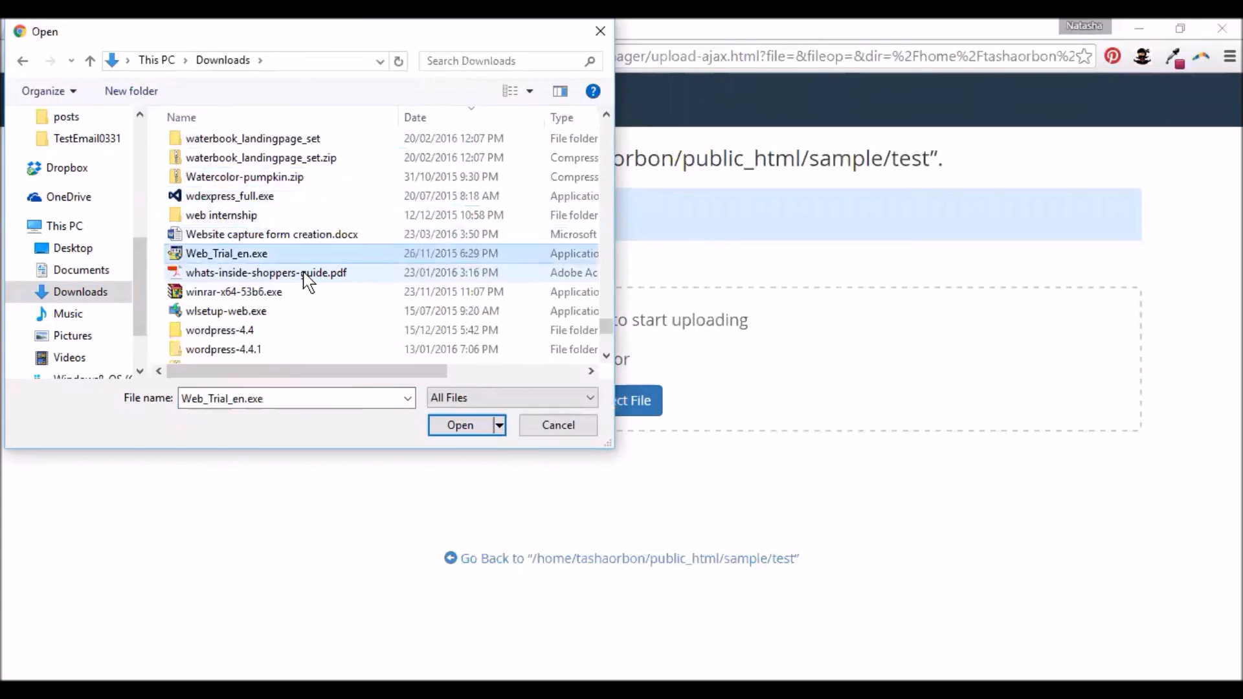
key(Down)
key(Down)
key(Down)
key(Down)
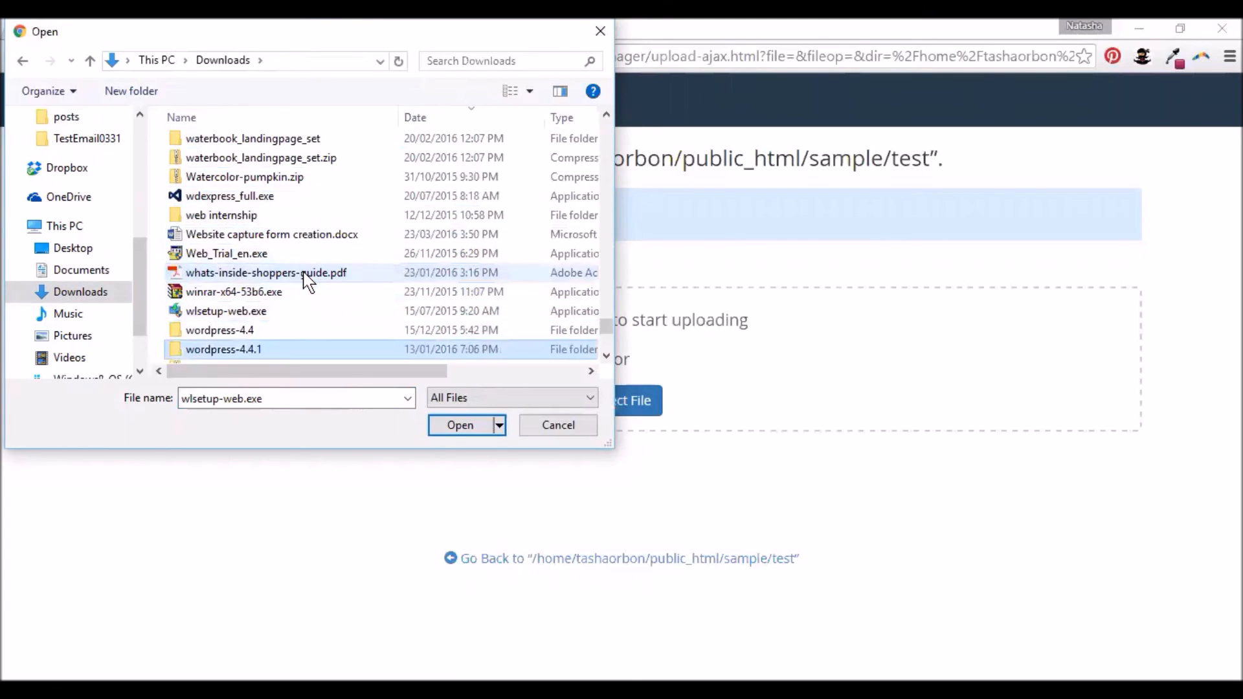
key(Down)
scroll(275, 210, down, 5)
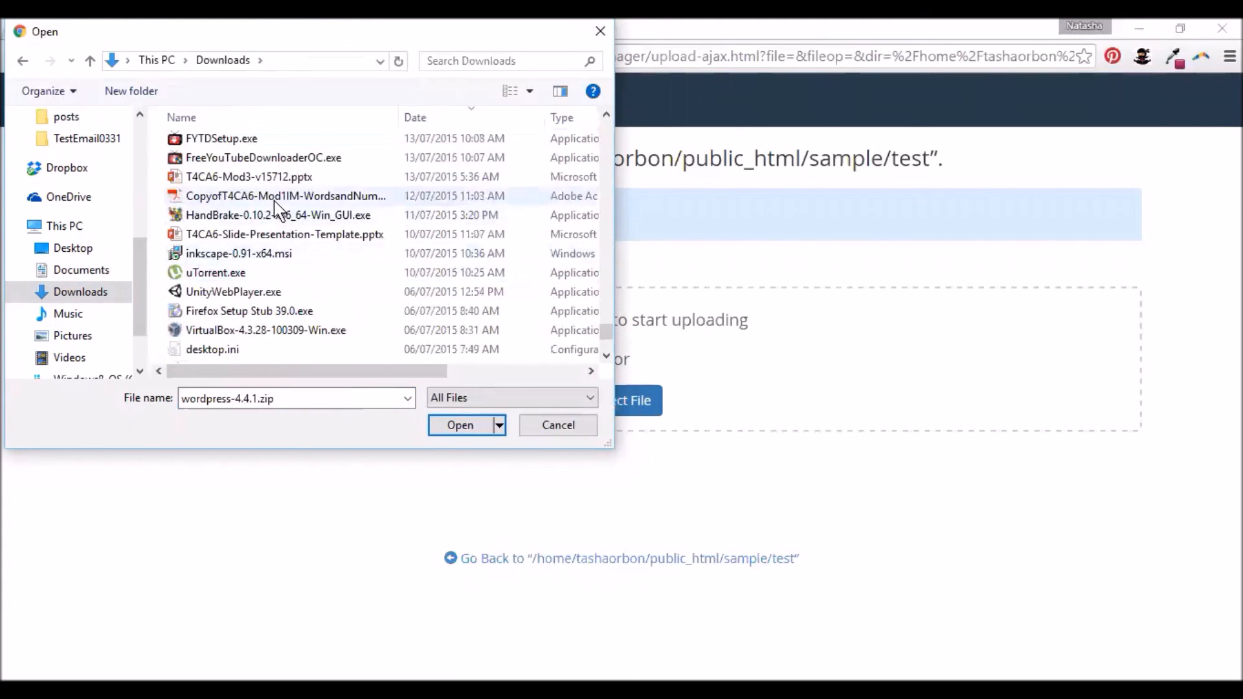
scroll(288, 223, up, 3)
click(307, 237)
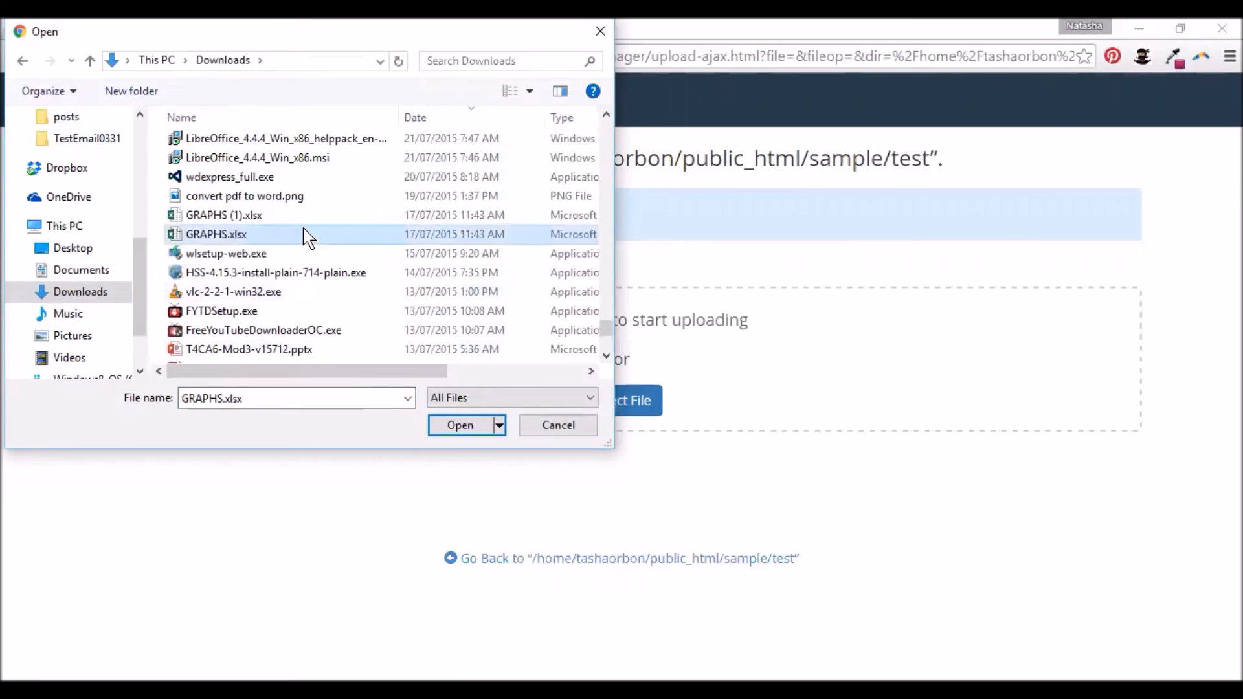
key(w)
key(w)
key(w)
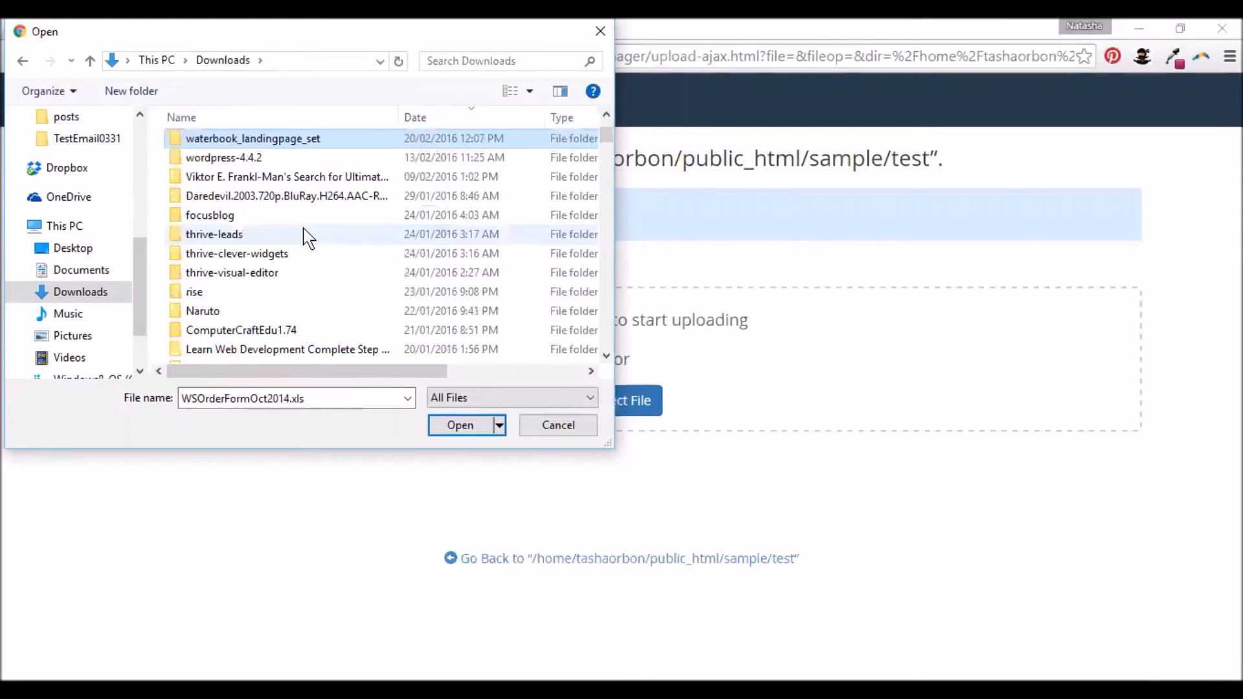
key(w)
key(w)
key(w)
key(w)
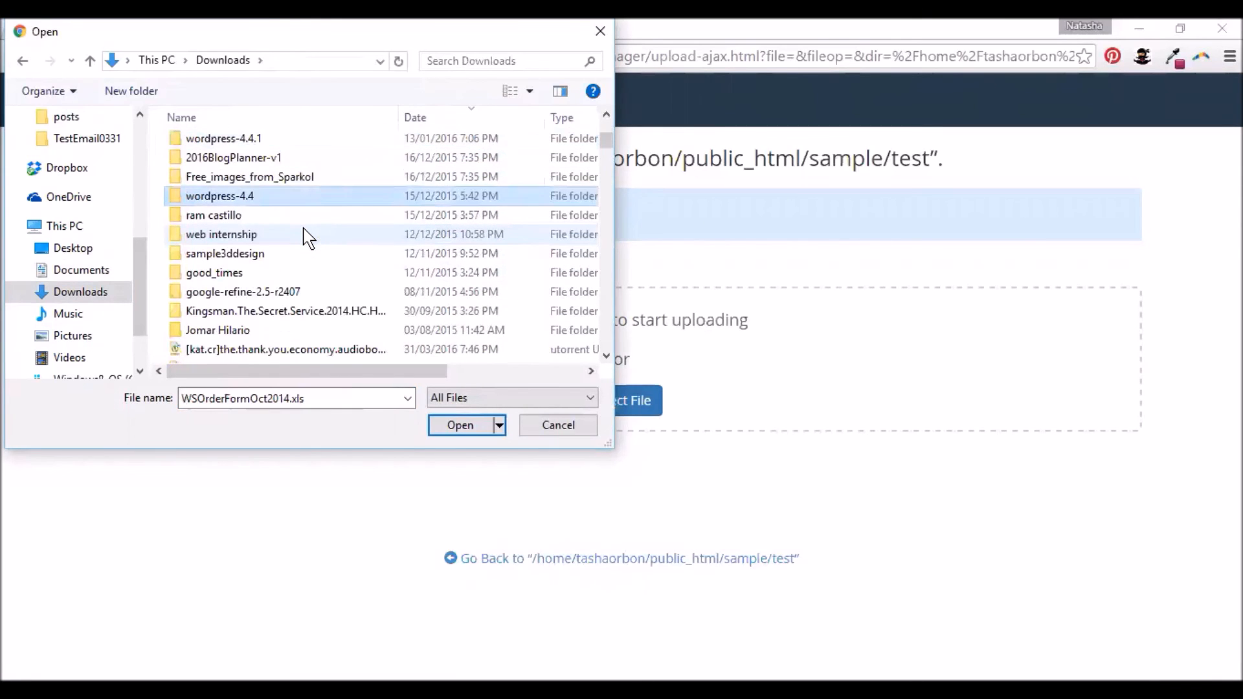
key(w)
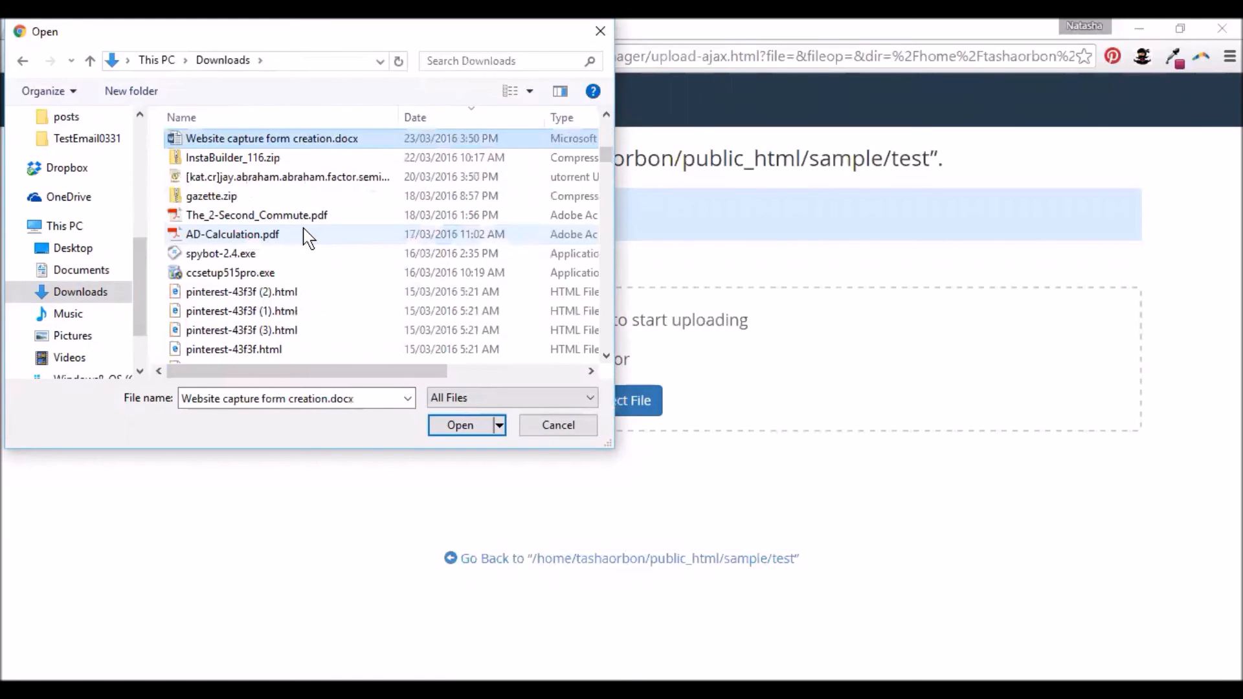
key(w)
key(w)
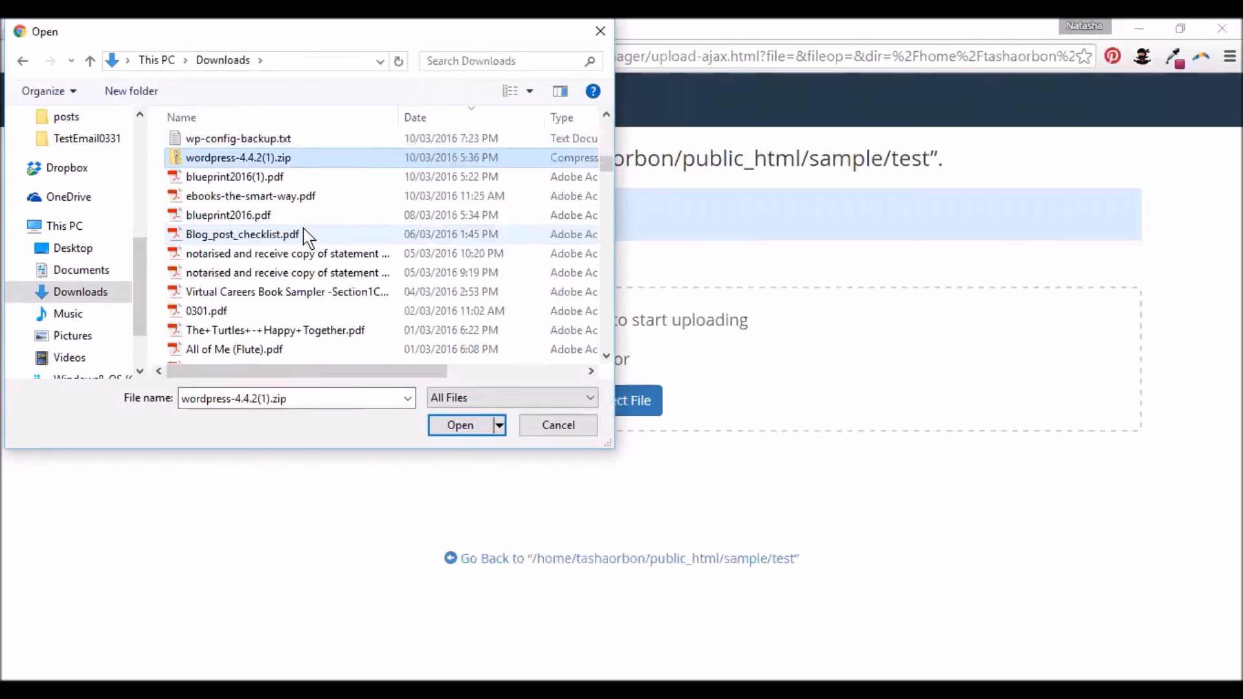
key(w)
key(w)
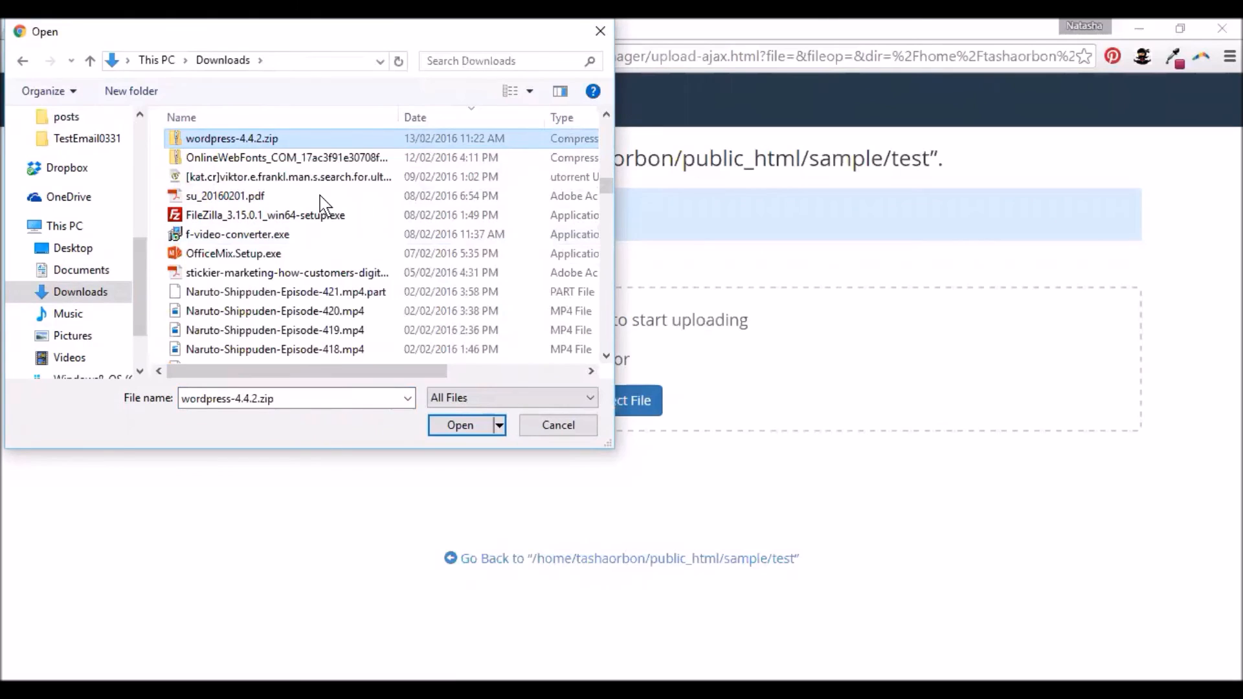
key(Return)
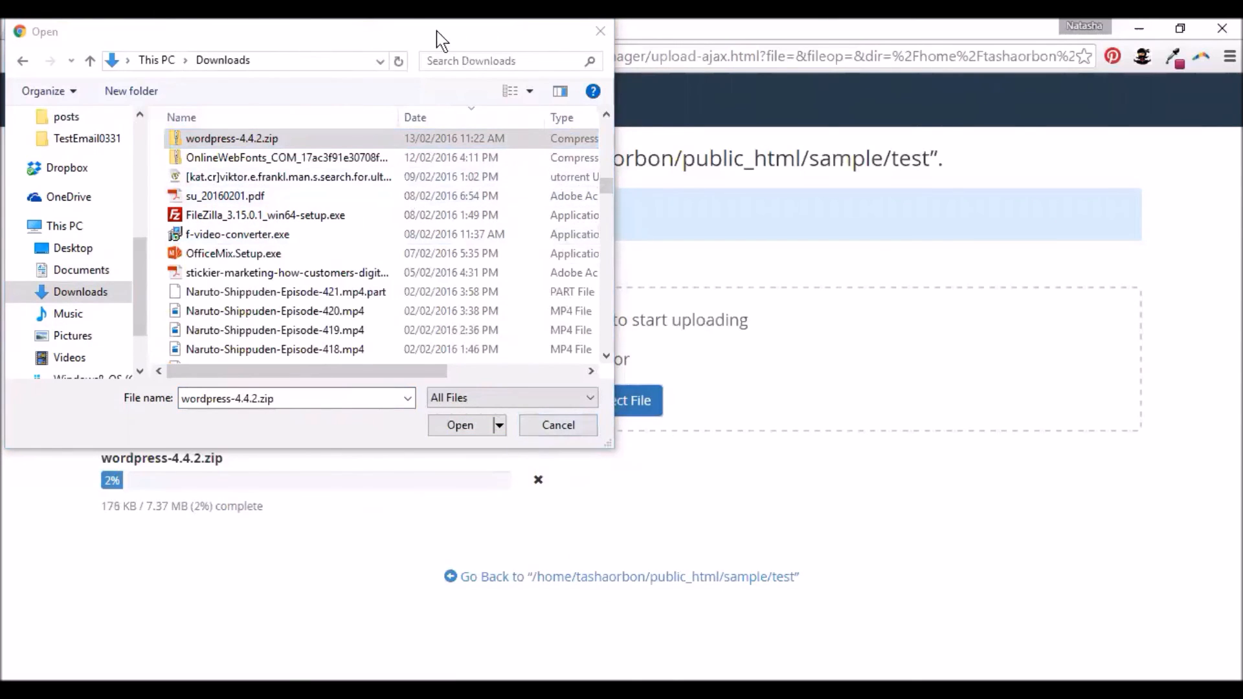
- Close the file picker and let the wordpress-4.4.2.zip upload reach 100% of 7.37 MB
click(600, 26)
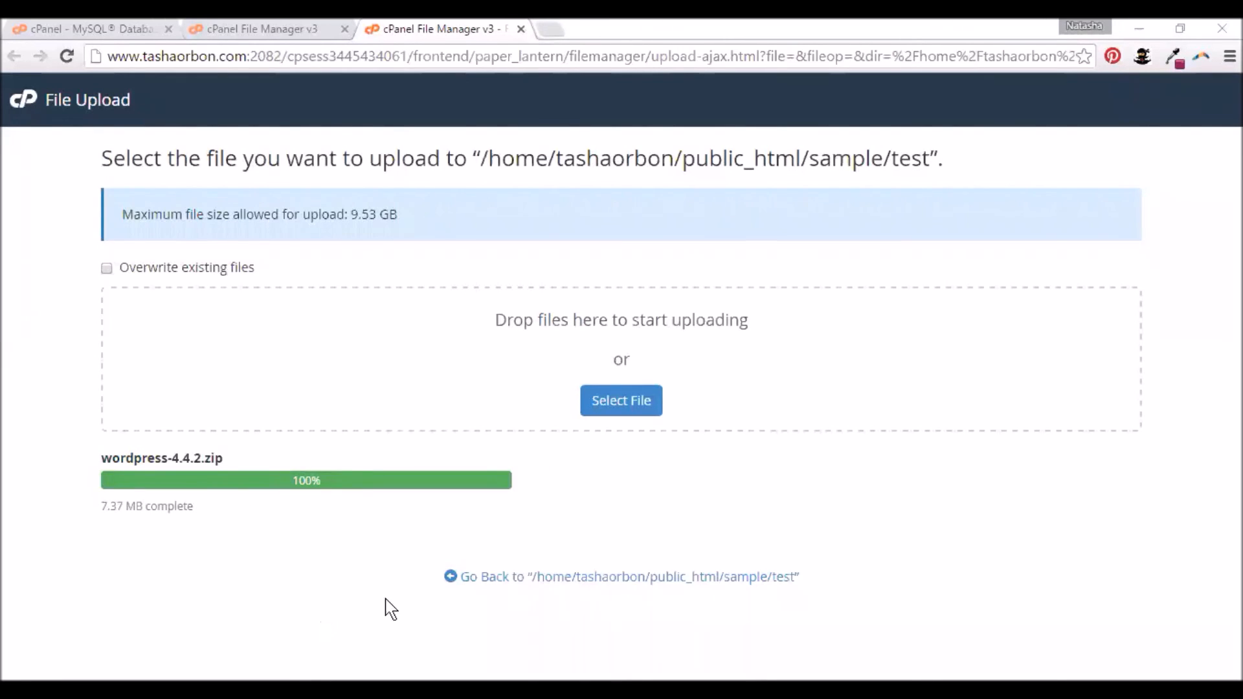
- Extract wordpress-4.4.2.zip into public_html/sample/test and close the extraction results
click(480, 578)
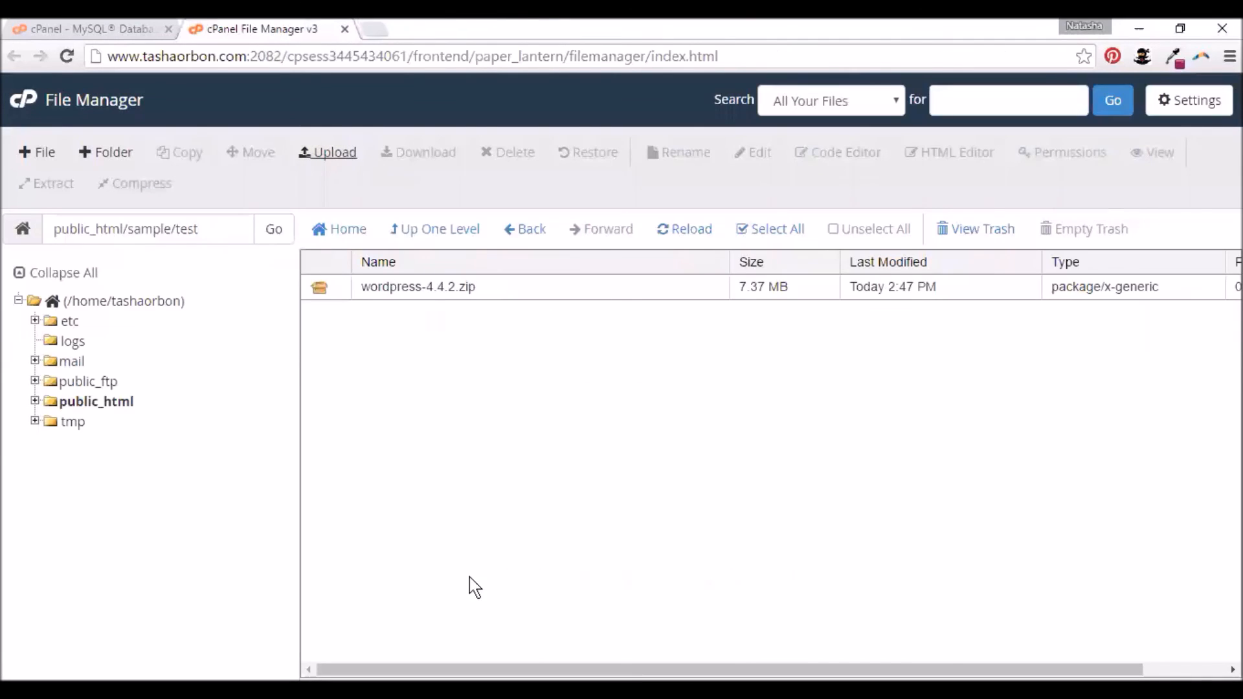
click(414, 286)
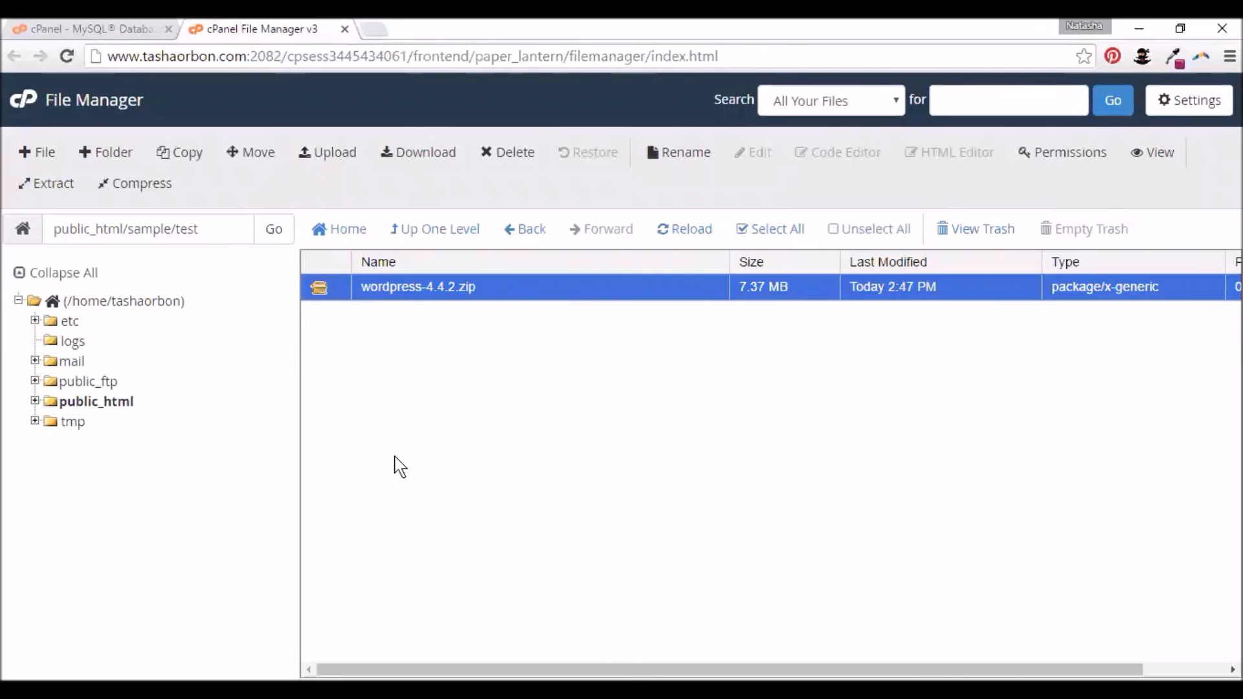
right_click(376, 285)
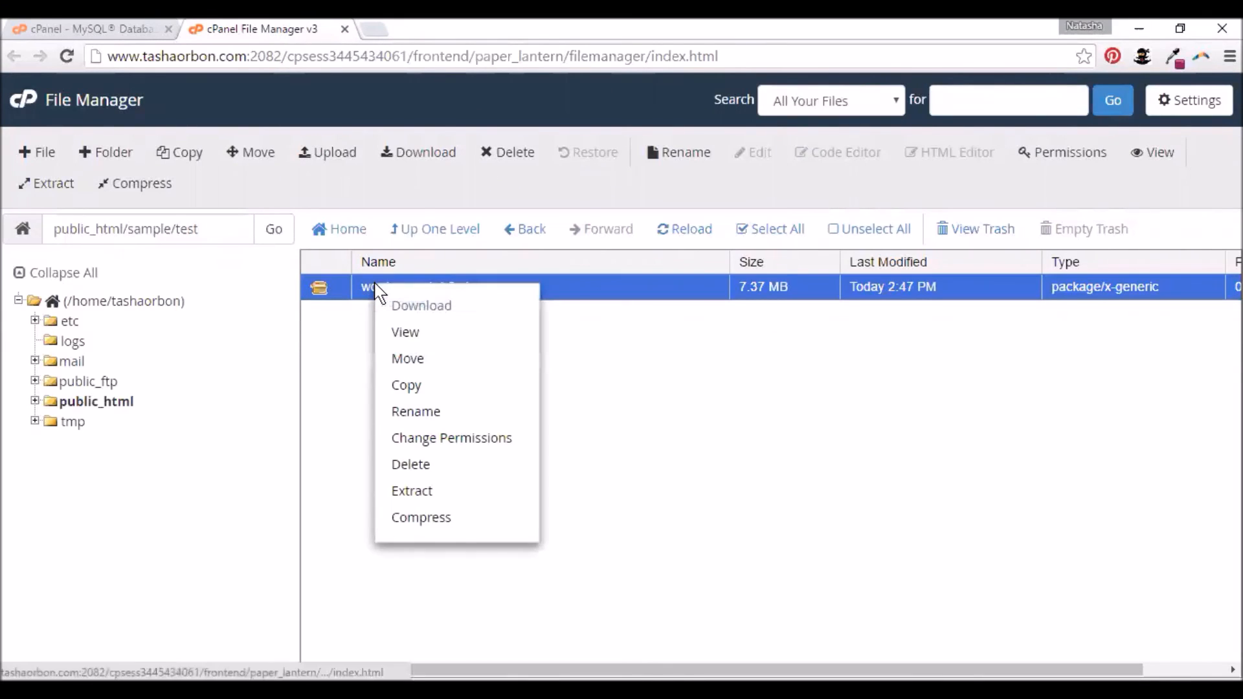
click(406, 493)
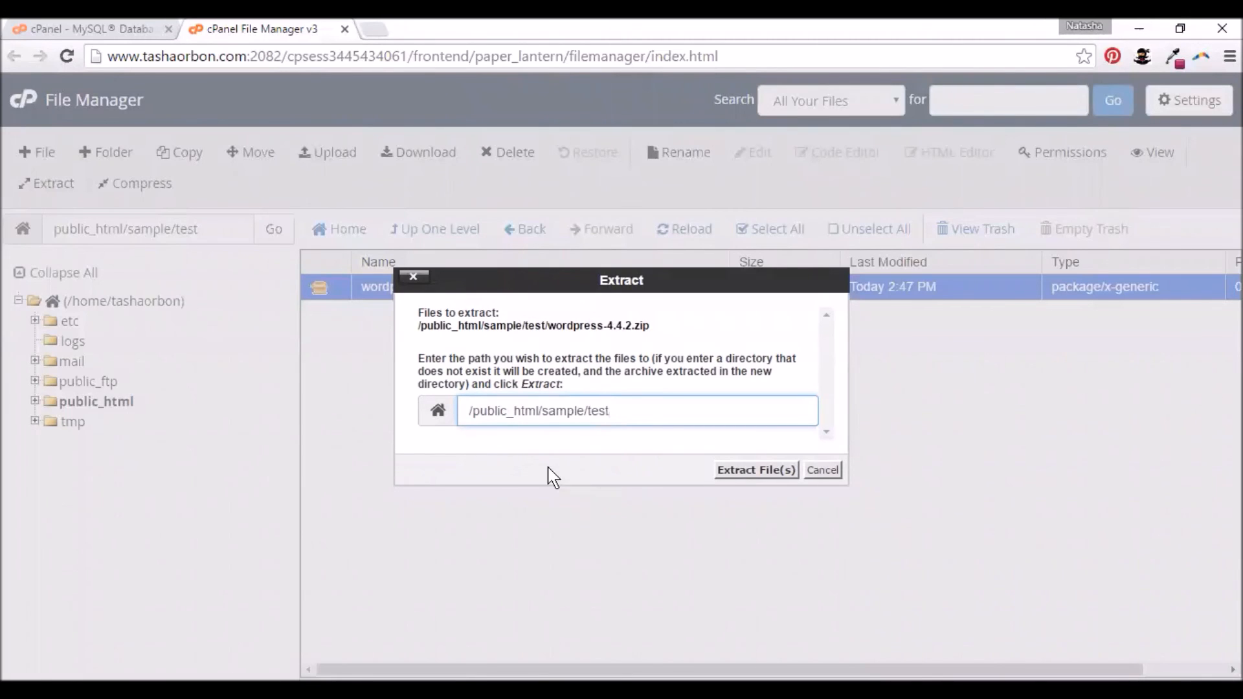
click(767, 479)
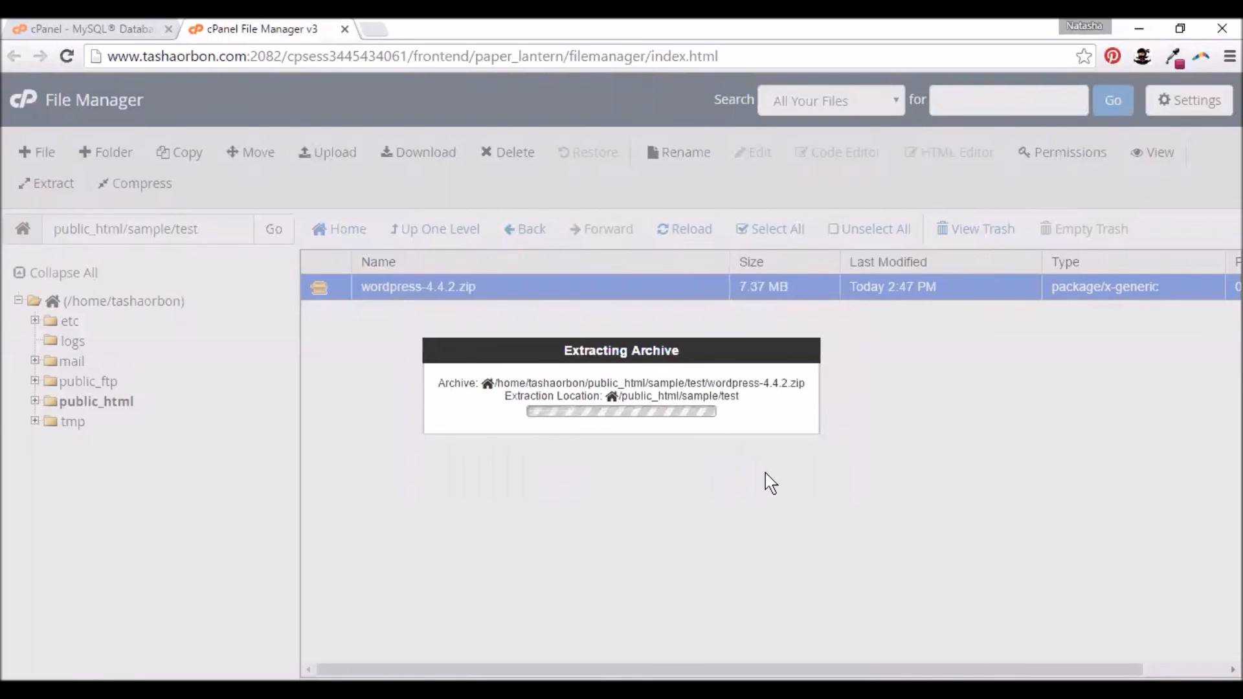
triple_click(712, 344)
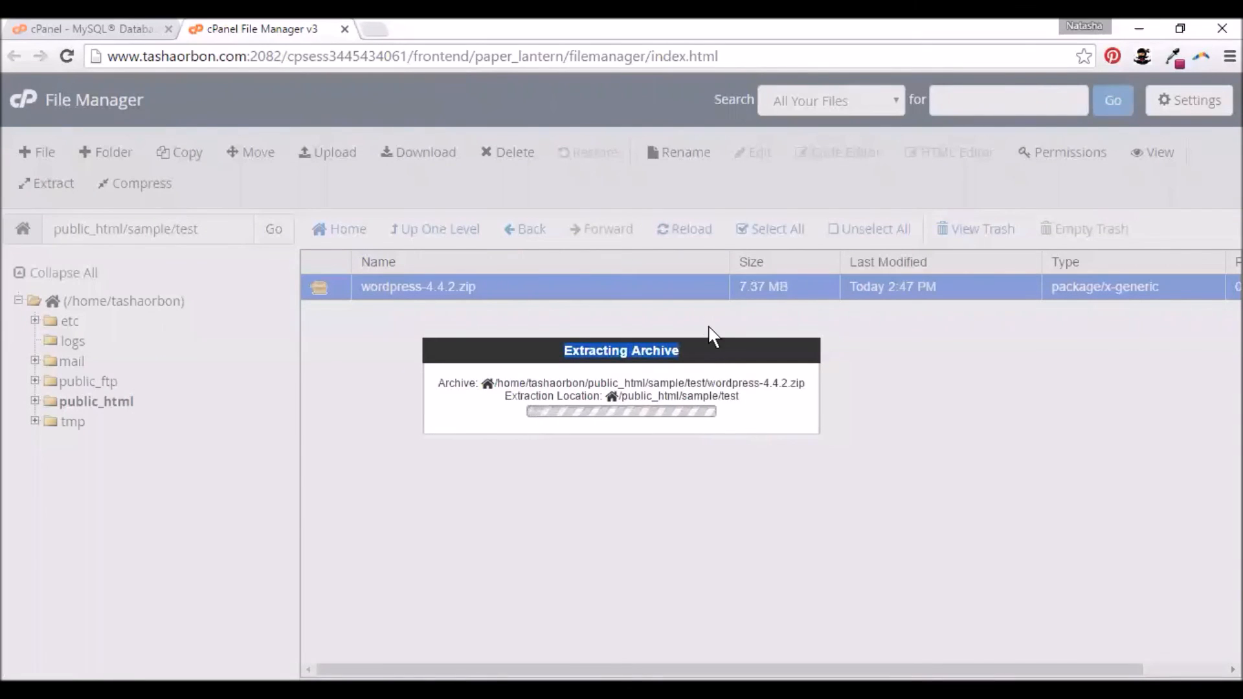
click(716, 347)
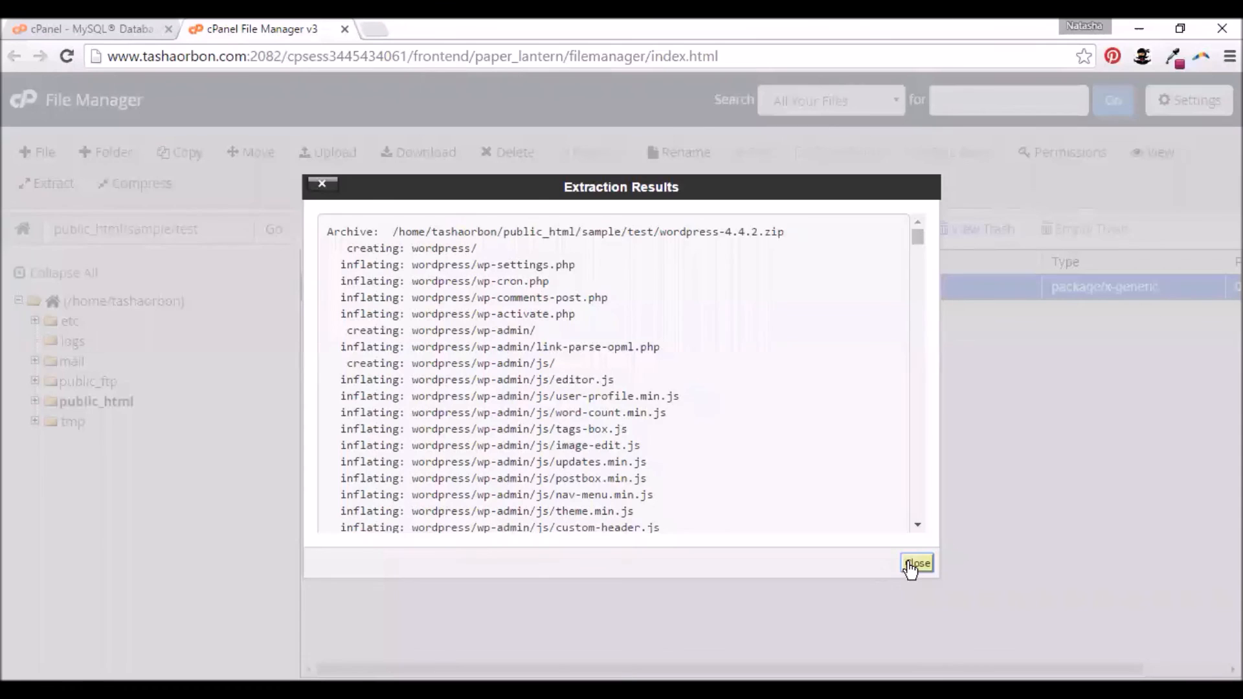
click(912, 566)
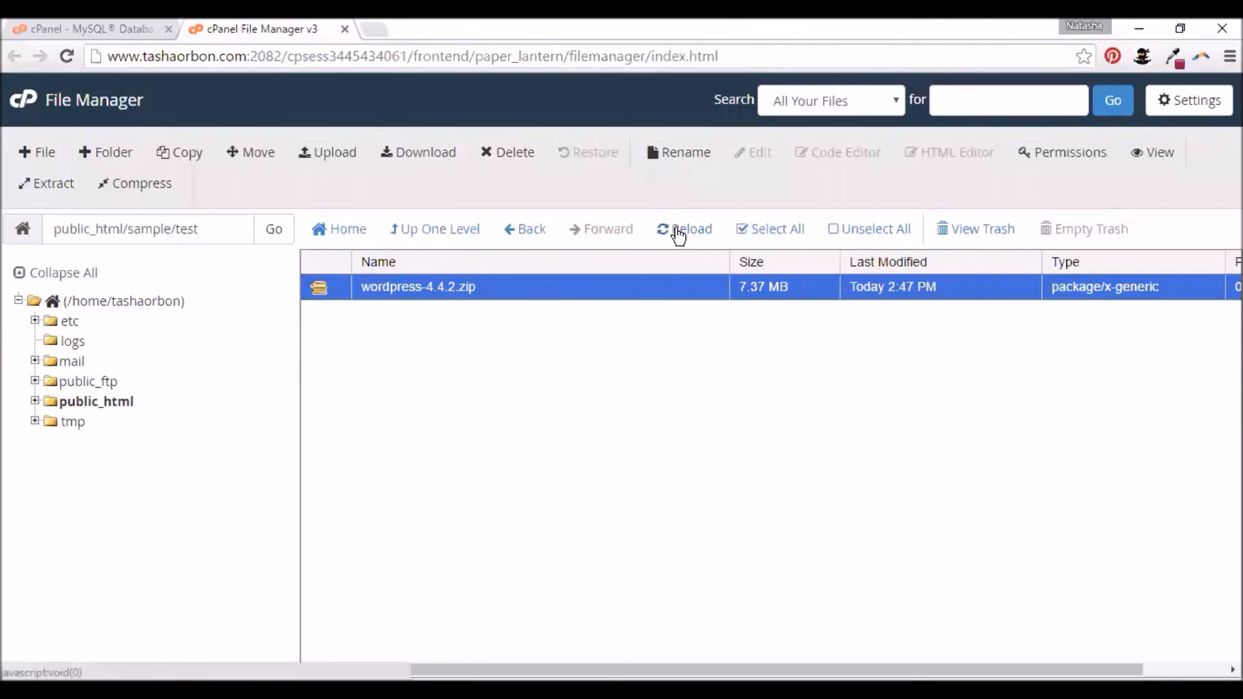
- Move all files from the wordpress folder up into /public_html/sample/test
click(677, 235)
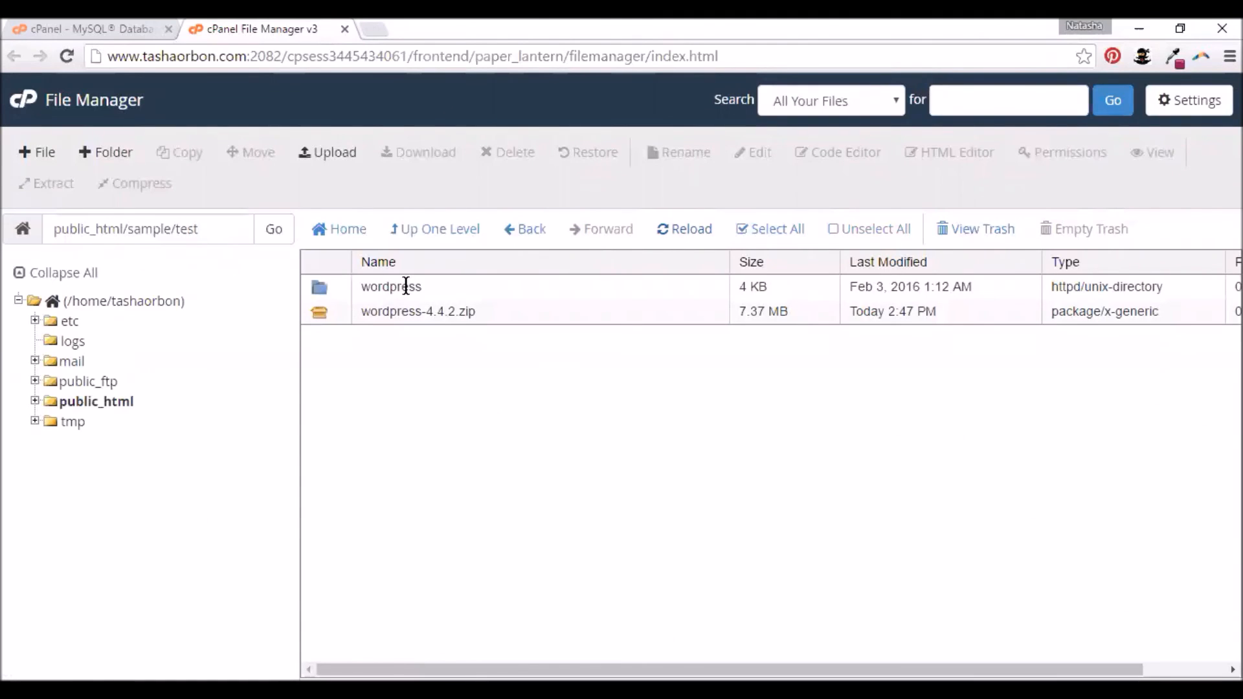
double_click(322, 288)
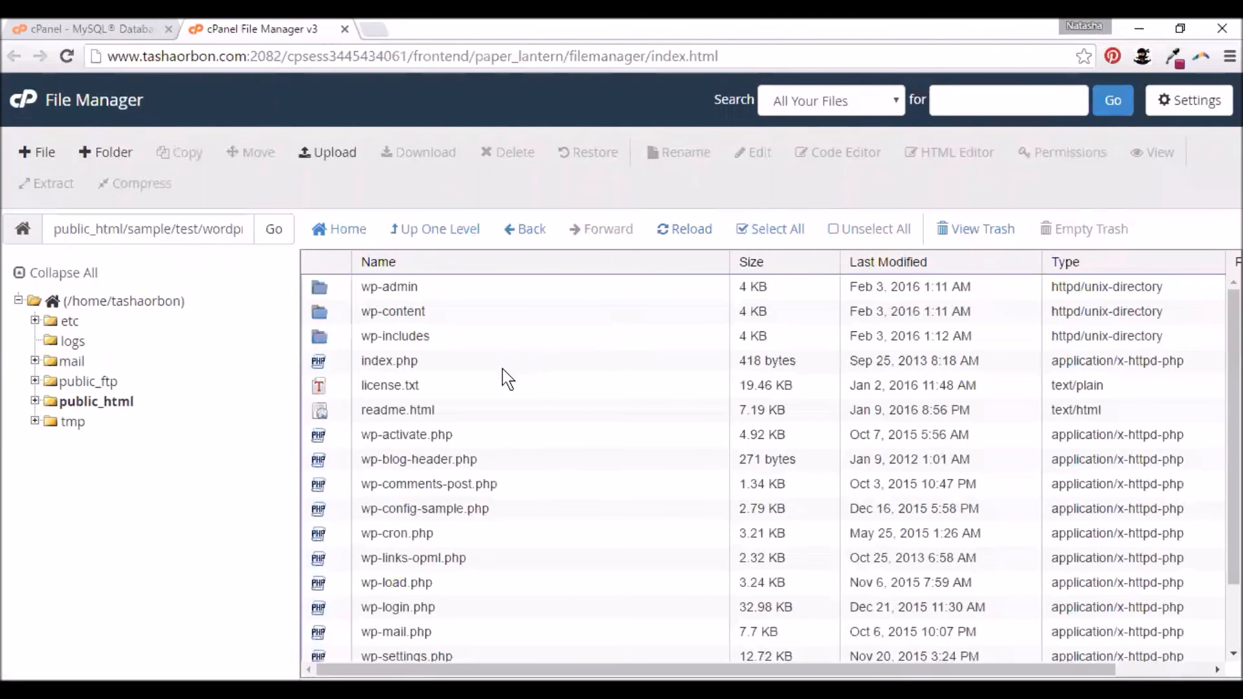
scroll(515, 366, down, 3)
scroll(522, 361, up, 3)
scroll(522, 361, down, 3)
scroll(521, 360, up, 3)
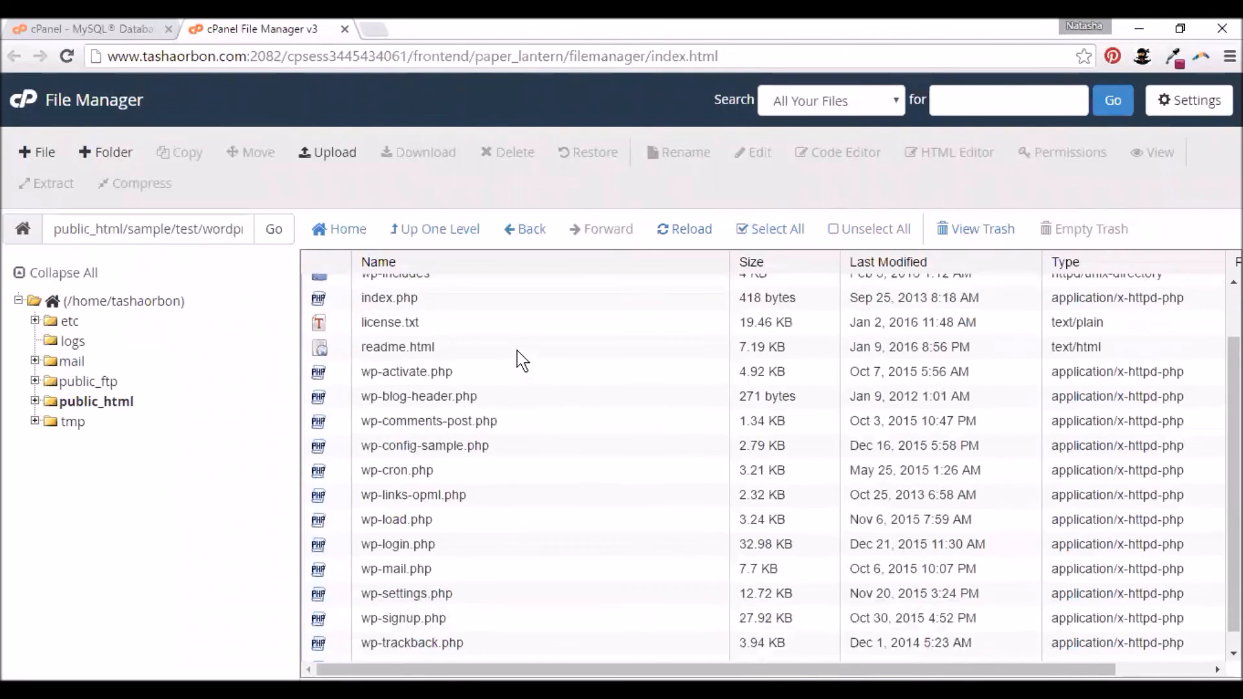
click(742, 239)
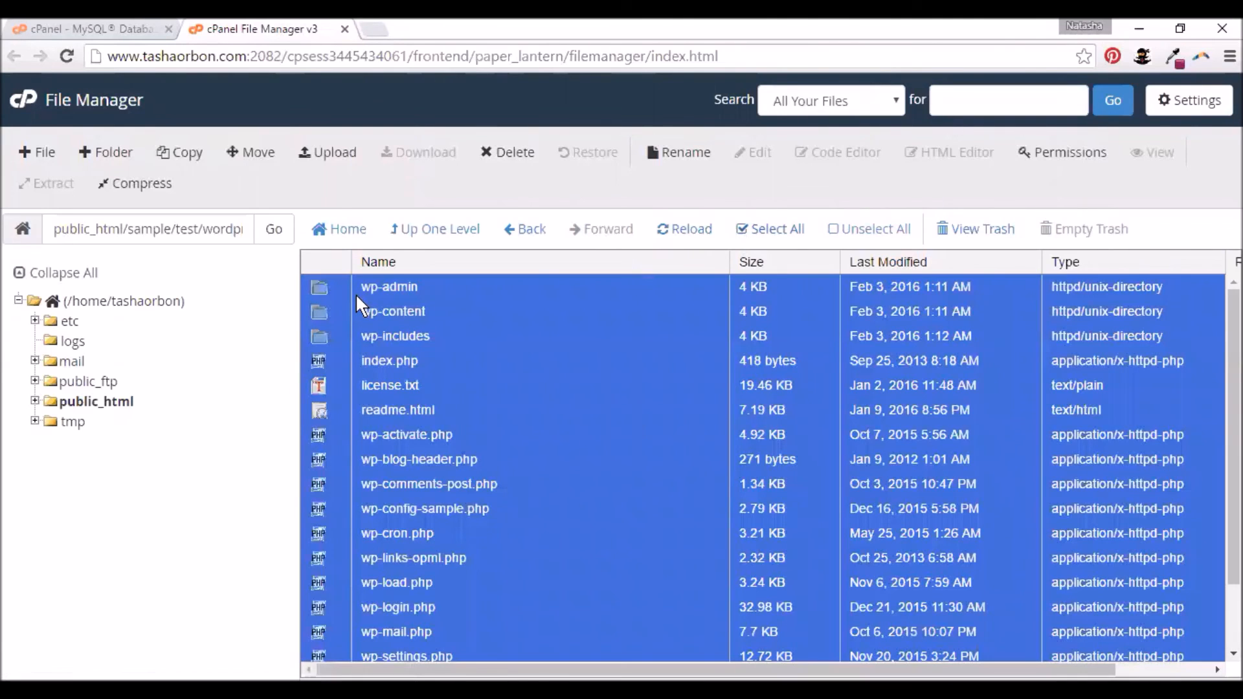
click(254, 158)
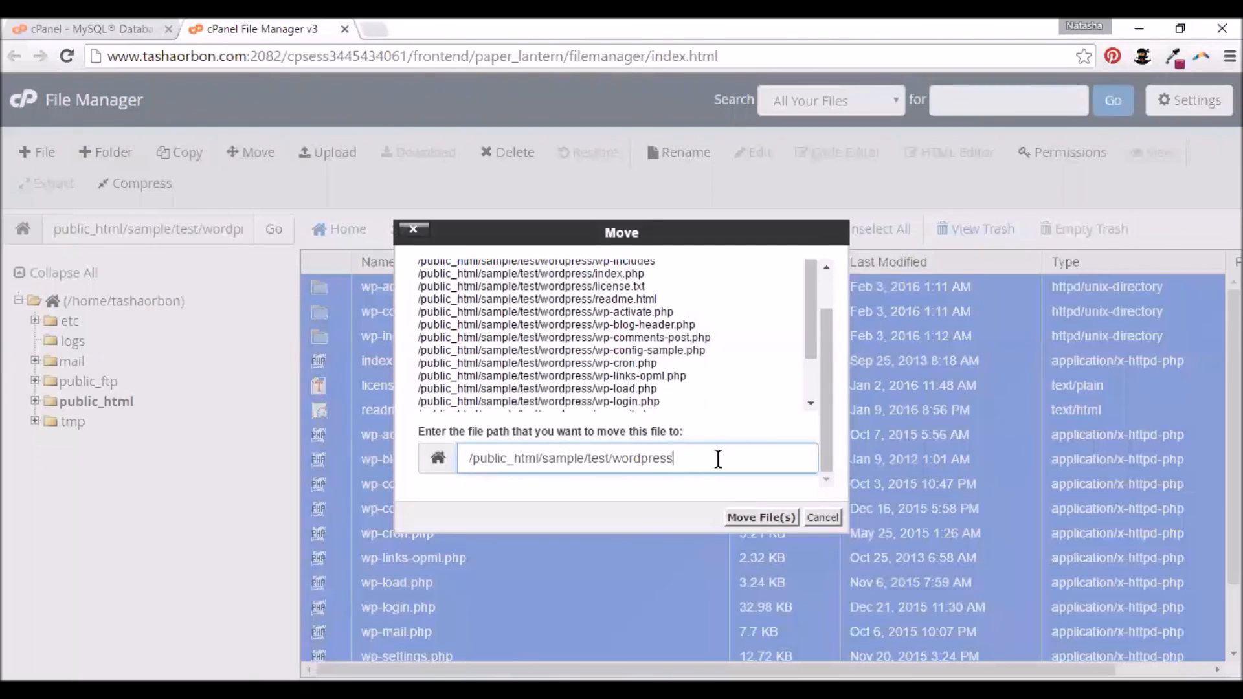
key(BackSpace)
key(BackSpace)
key(BackSpace)
key(BackSpace)
key(BackSpace)
key(BackSpace)
key(BackSpace)
key(BackSpace)
key(BackSpace)
key(BackSpace)
click(741, 521)
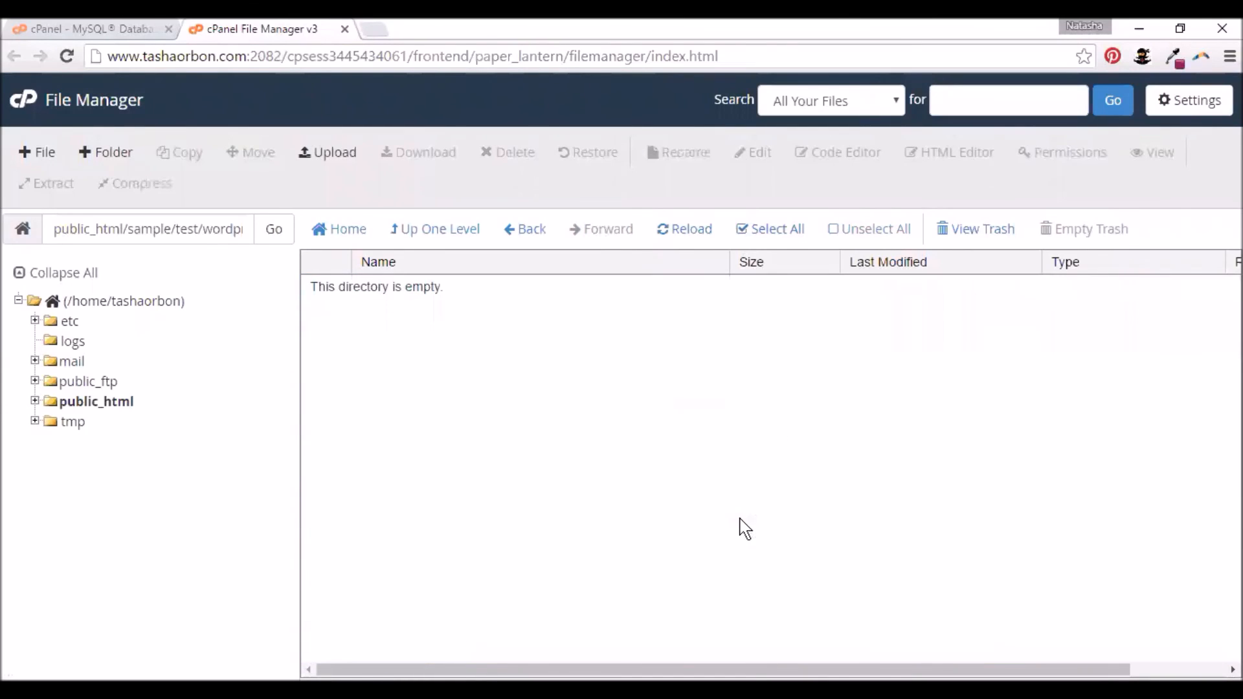
- Return to public_html/sample/test and scroll through the moved wp-admin, wp-content, wp-includes and PHP files
click(446, 236)
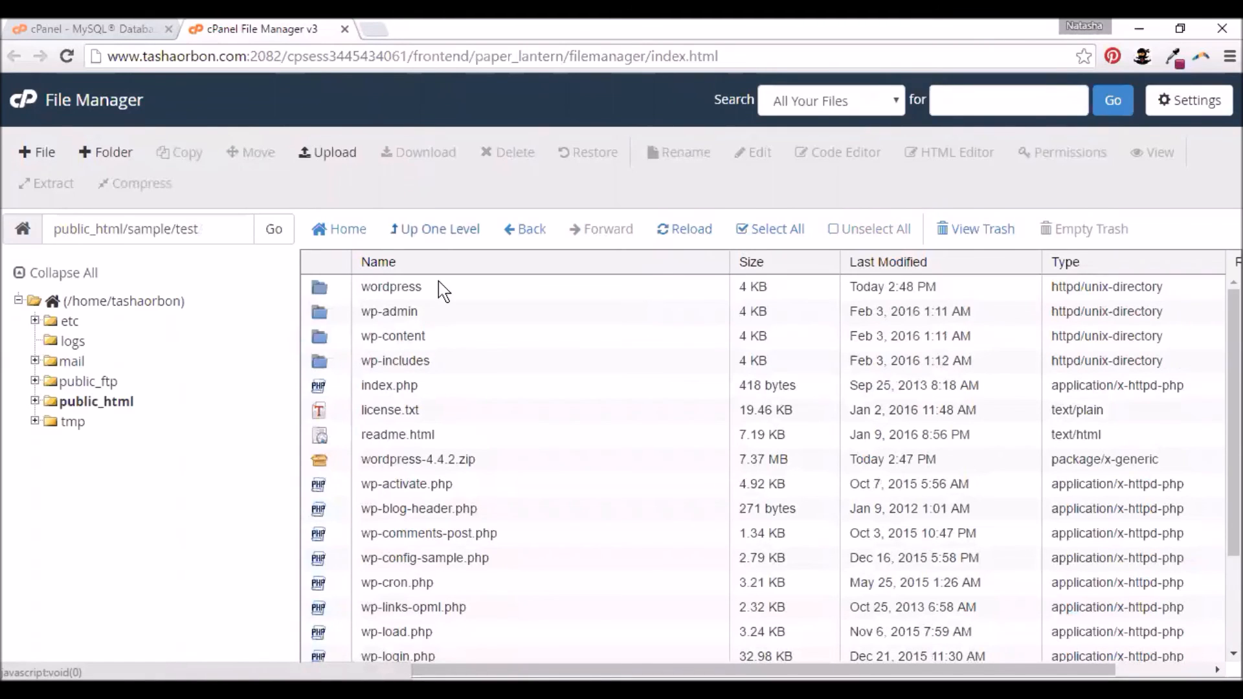
scroll(527, 360, down, 3)
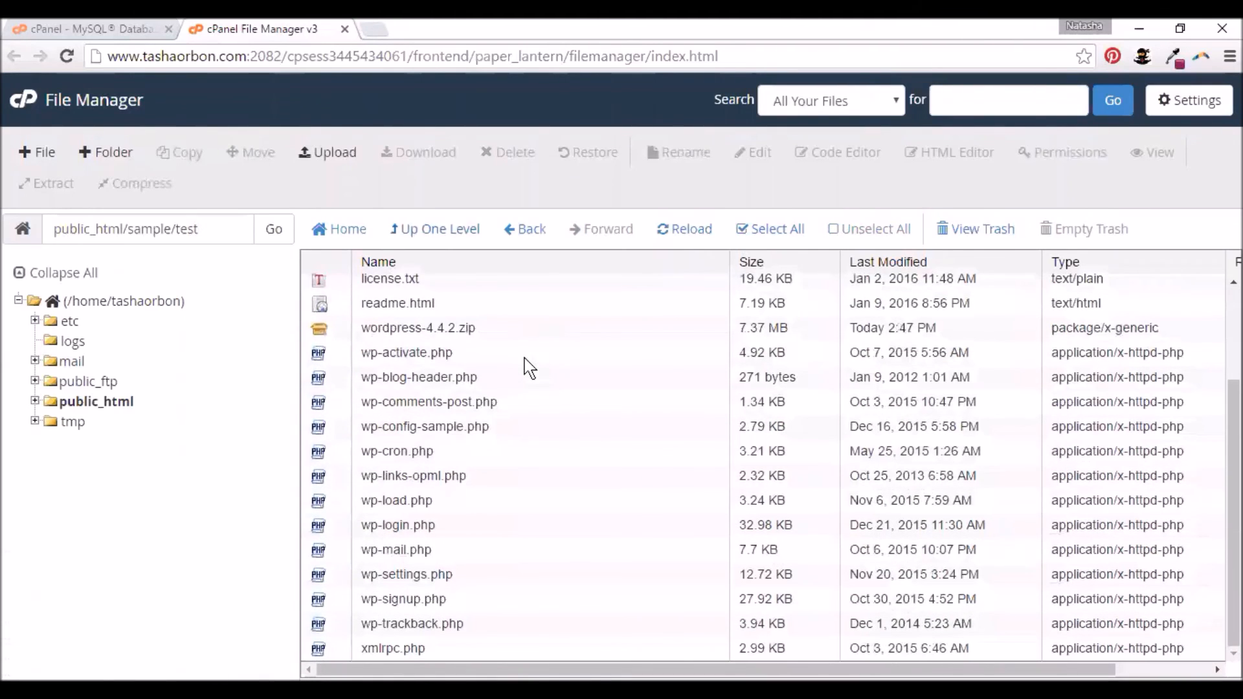
scroll(530, 368, up, 3)
scroll(529, 368, down, 3)
scroll(529, 367, up, 3)
scroll(530, 367, down, 3)
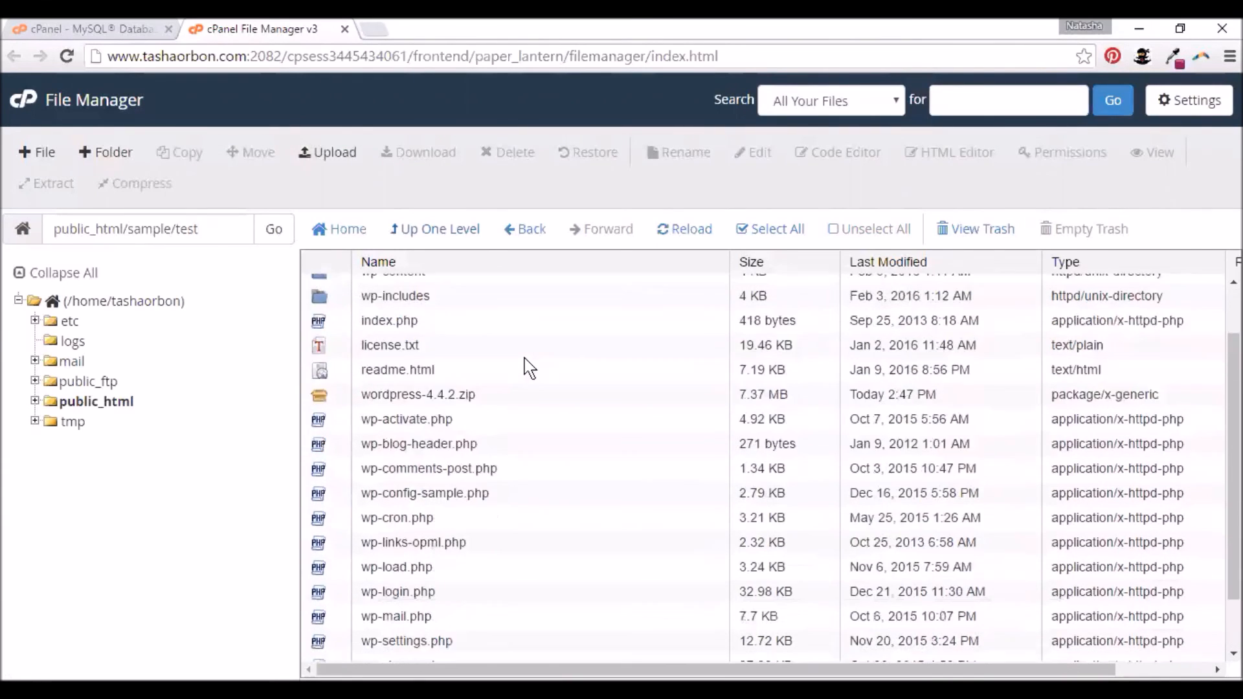
scroll(529, 367, up, 3)
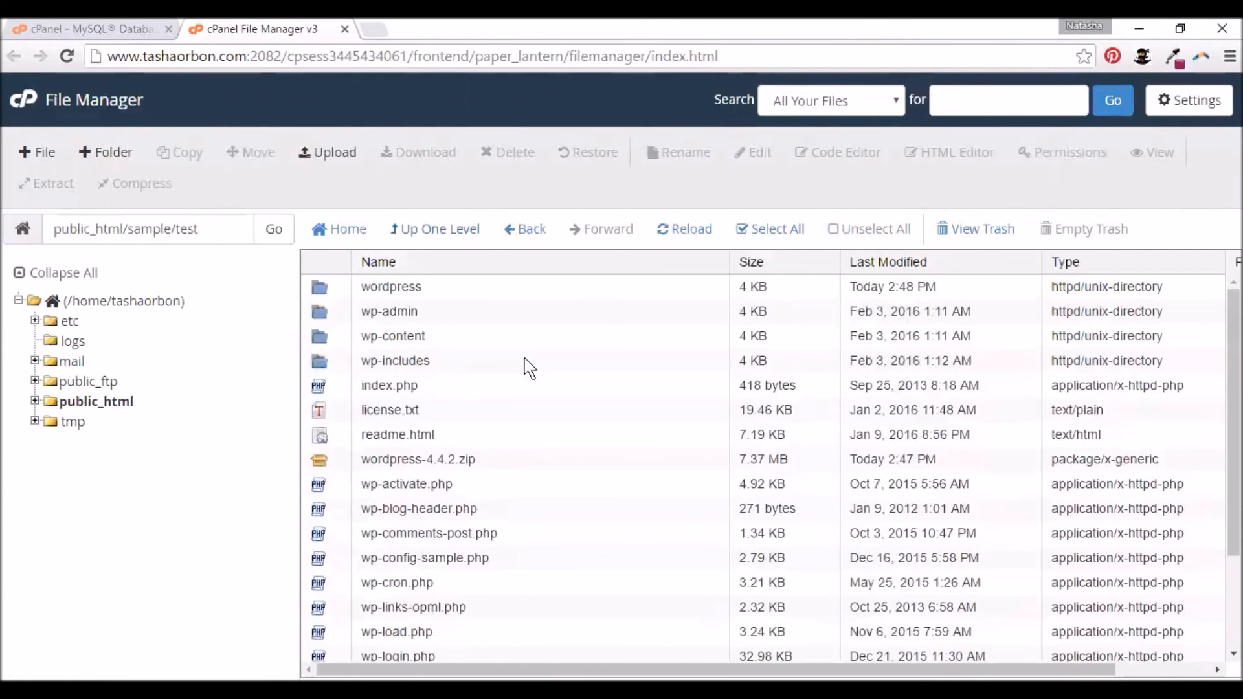
scroll(529, 368, down, 3)
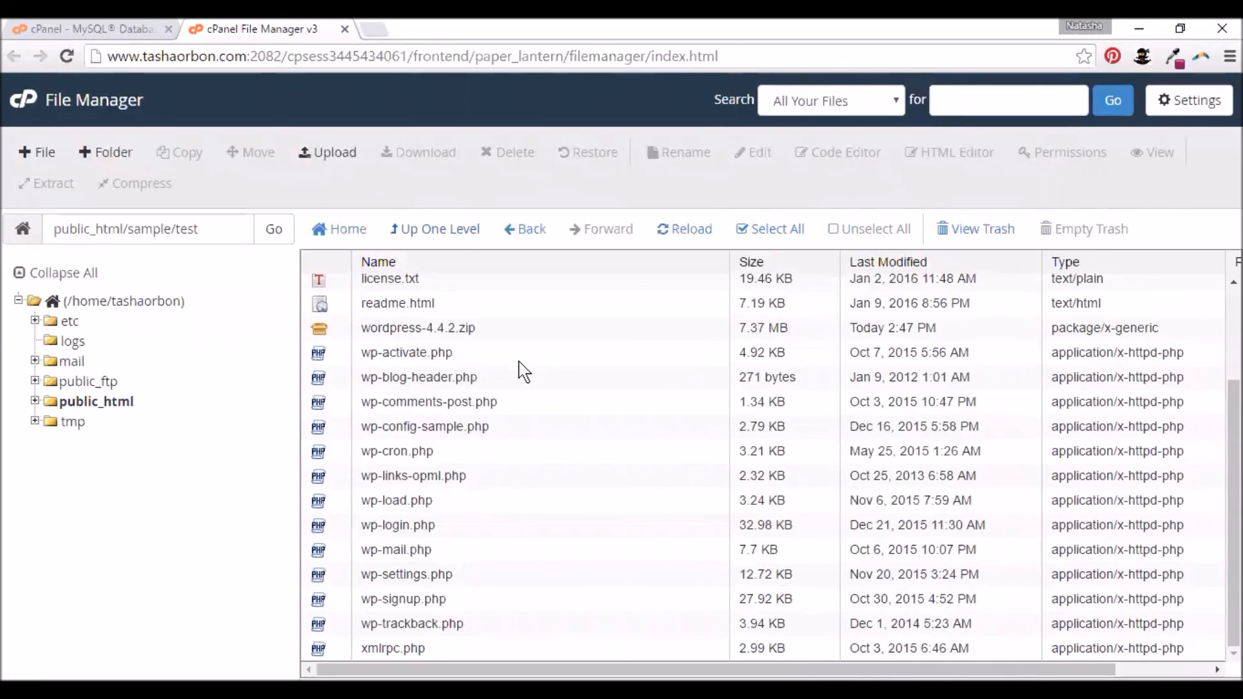
- Rename wp-config-sample.php to wp-config.php by removing '-sample' from its name
click(418, 428)
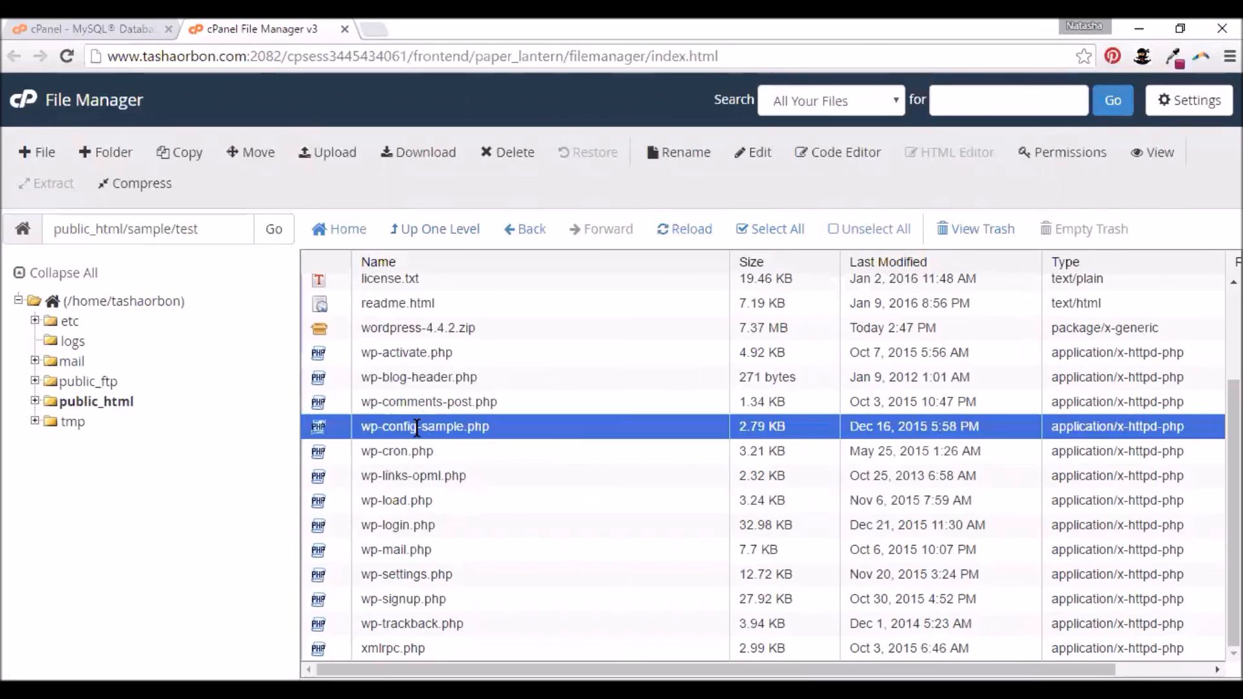
right_click(418, 431)
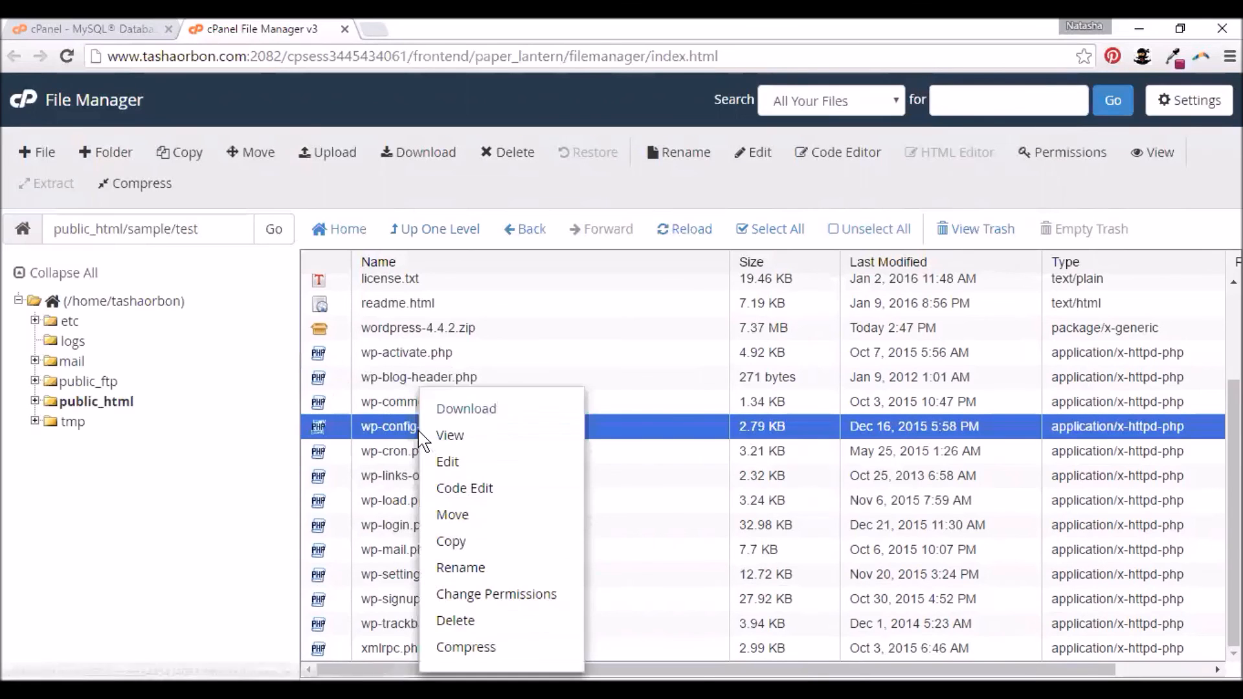
click(463, 570)
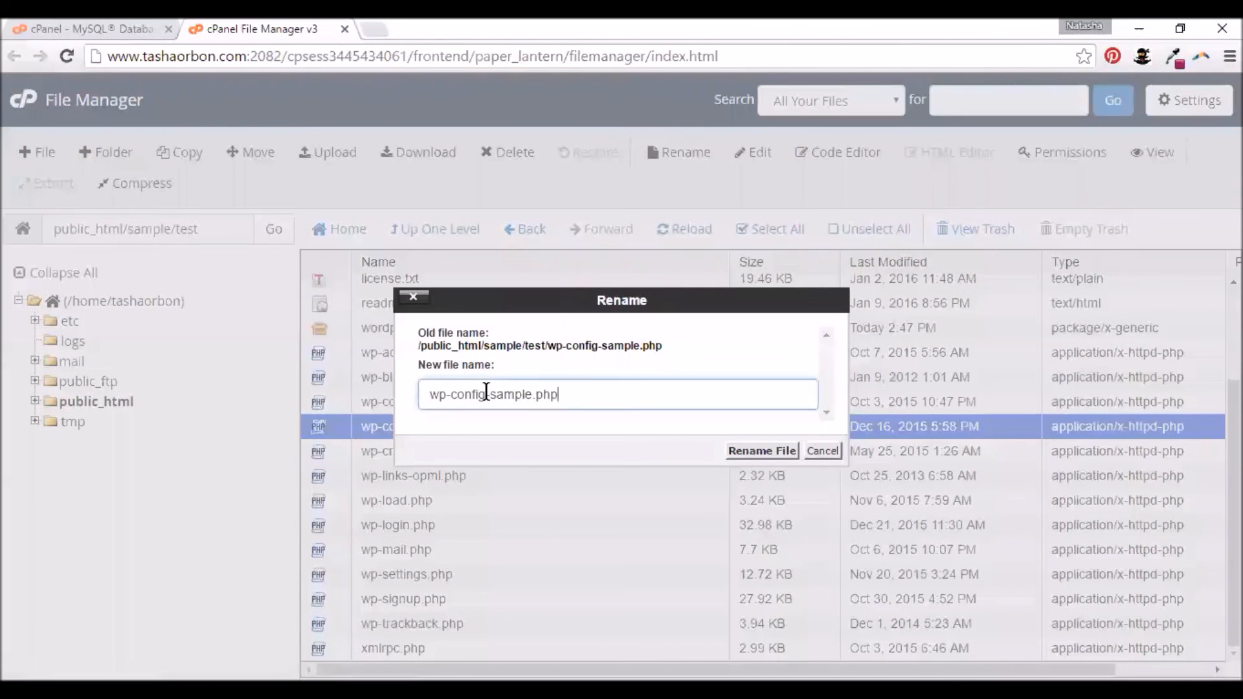
drag(485, 392, 530, 393)
key(BackSpace)
click(736, 453)
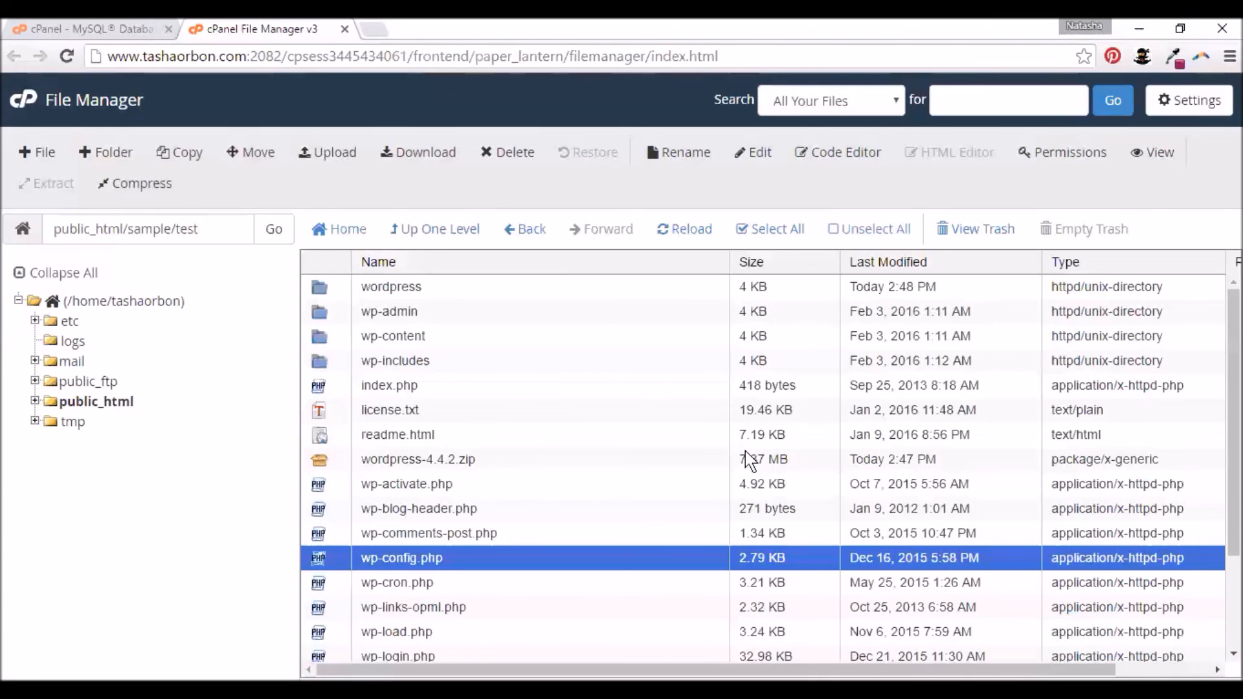
scroll(615, 334, down, 3)
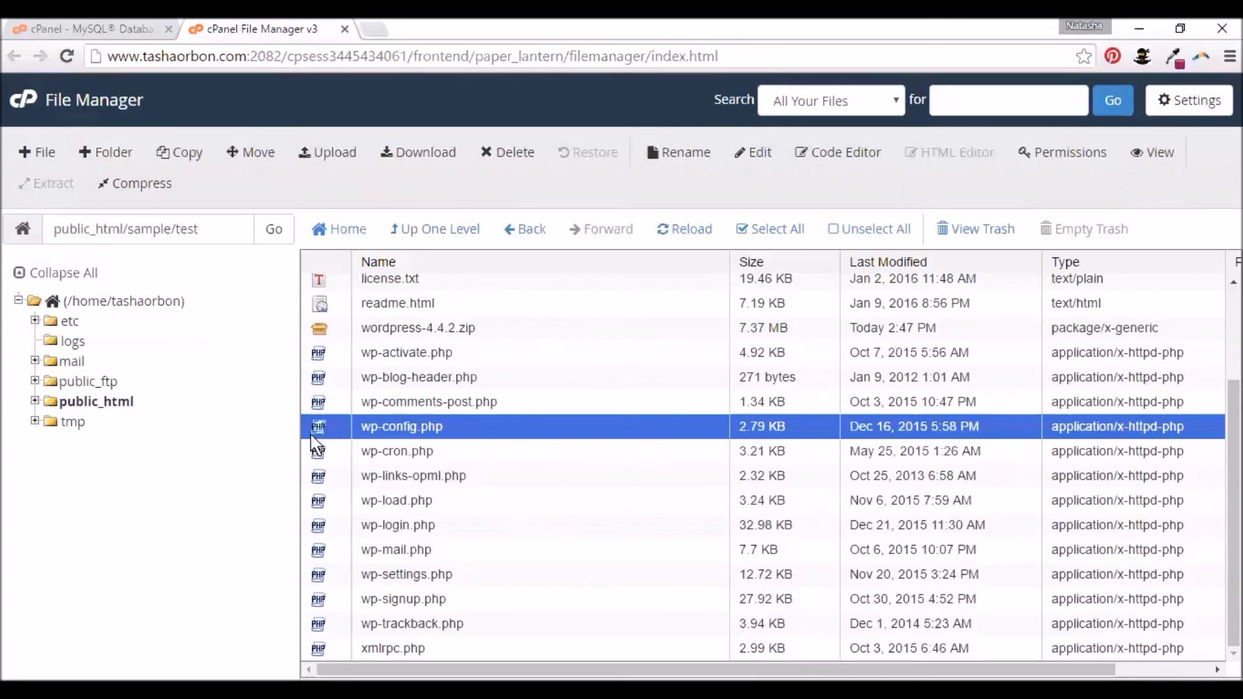
- Open wp-config.php in the code editor with utf-8 encoding and scroll to the MySQL settings
right_click(407, 426)
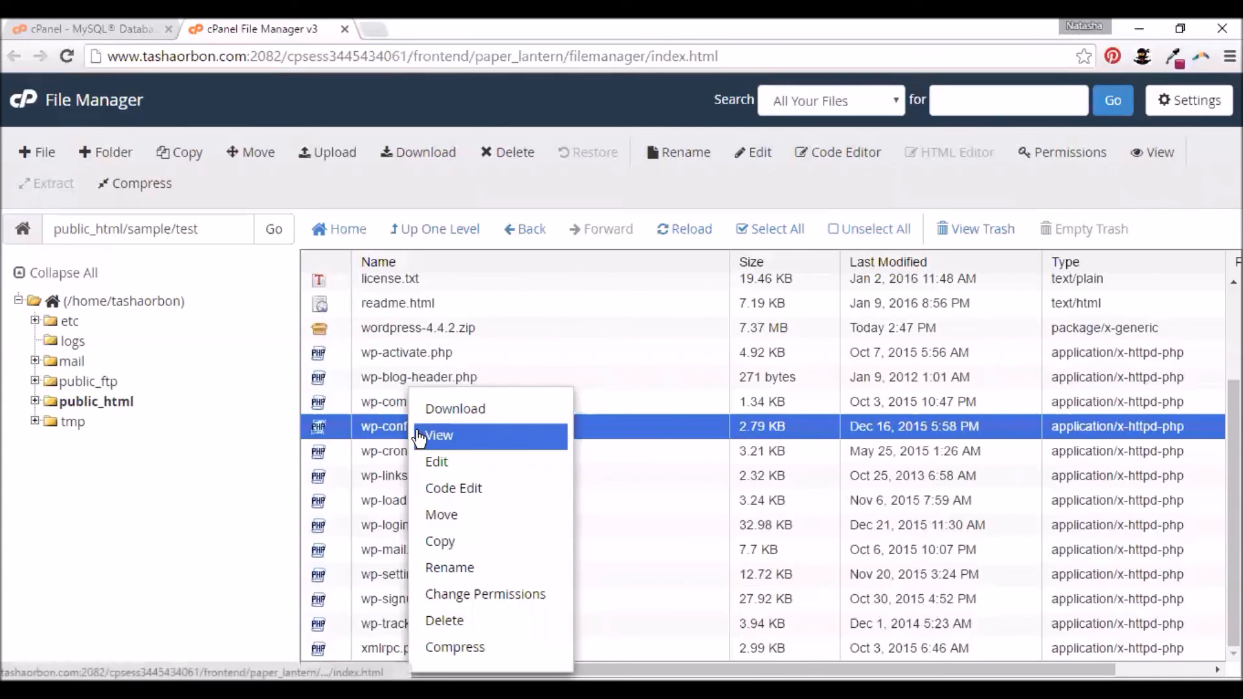
right_click(363, 431)
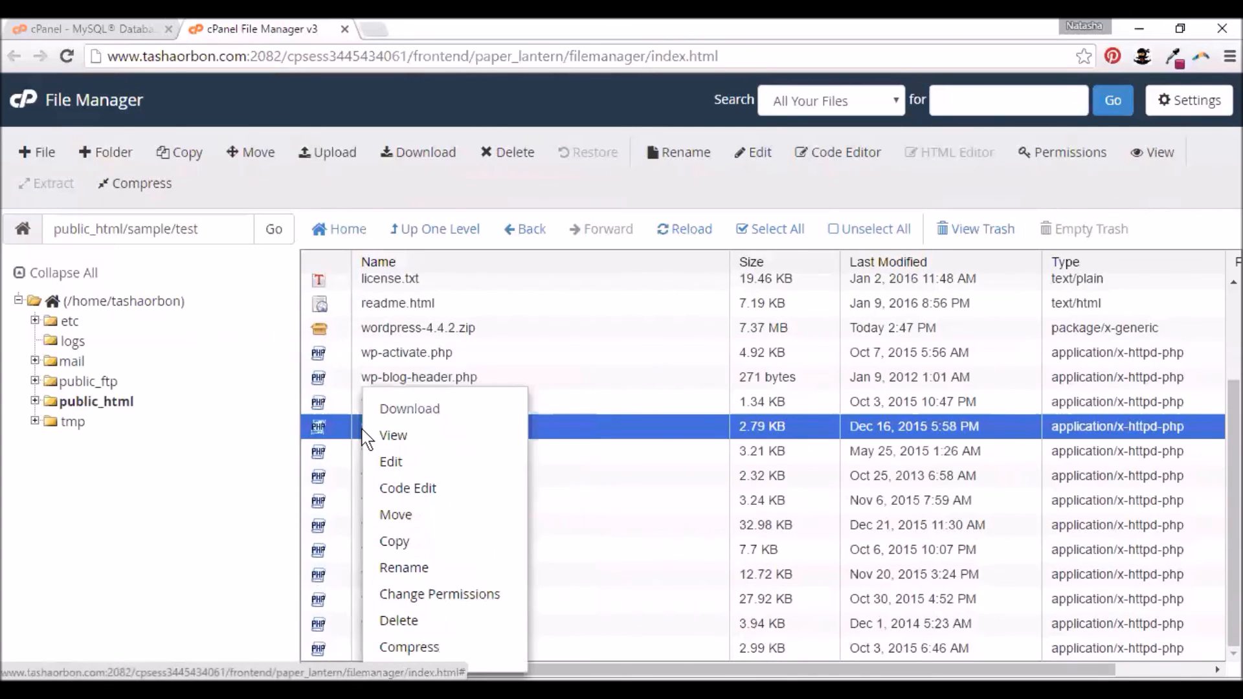
click(394, 490)
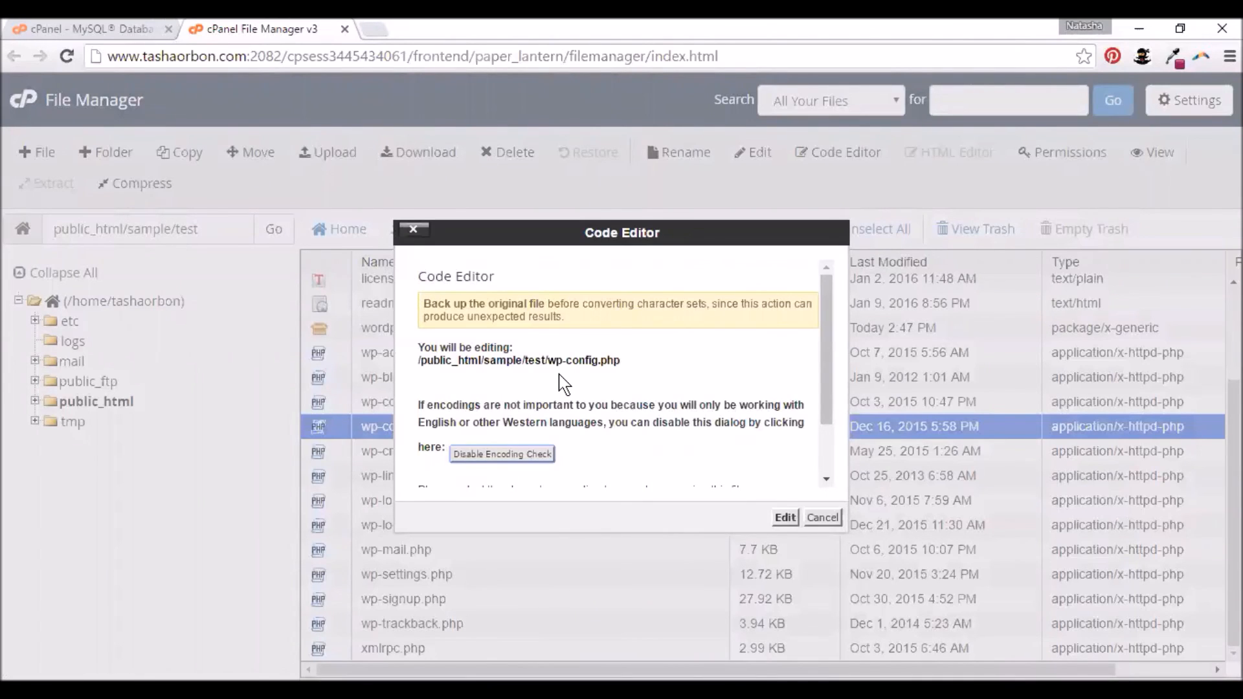
scroll(560, 381, down, 2)
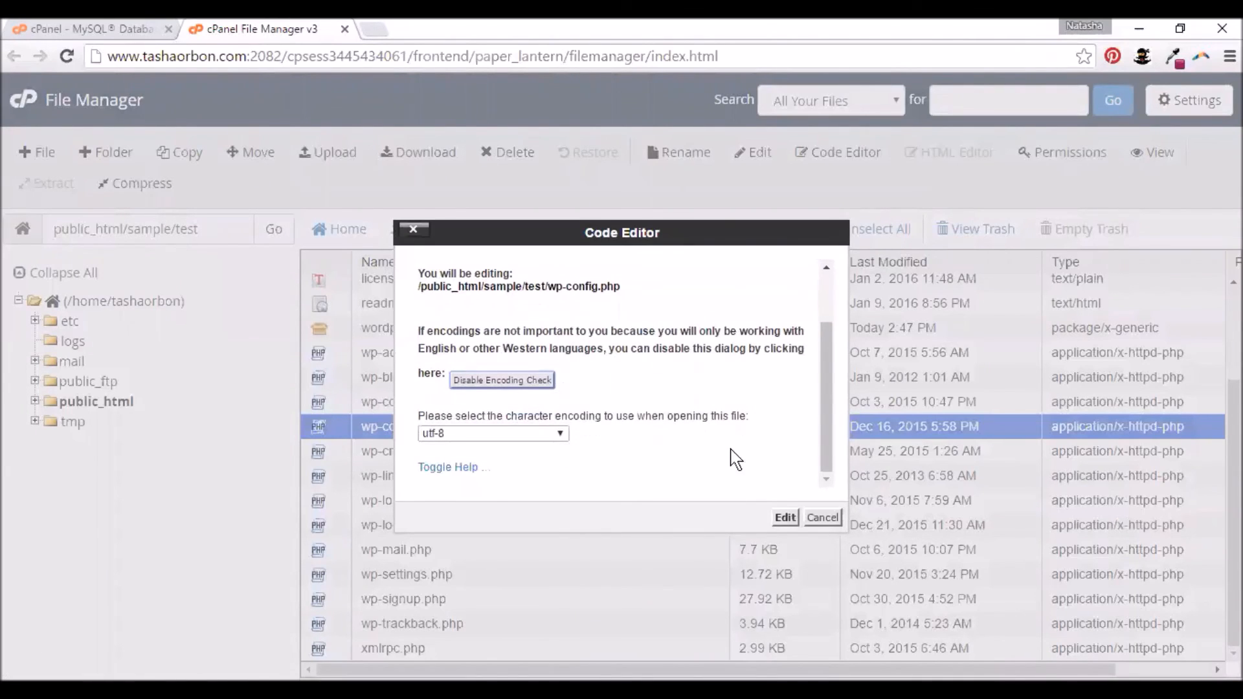
click(784, 518)
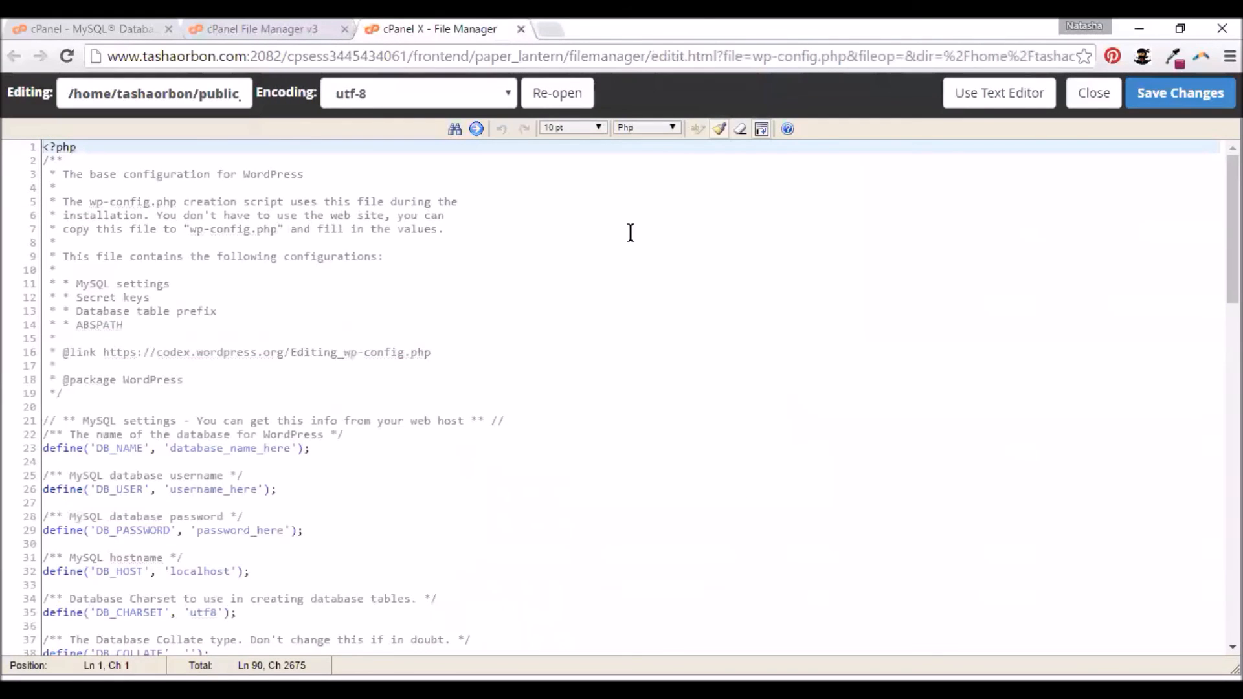
scroll(630, 232, down, 5)
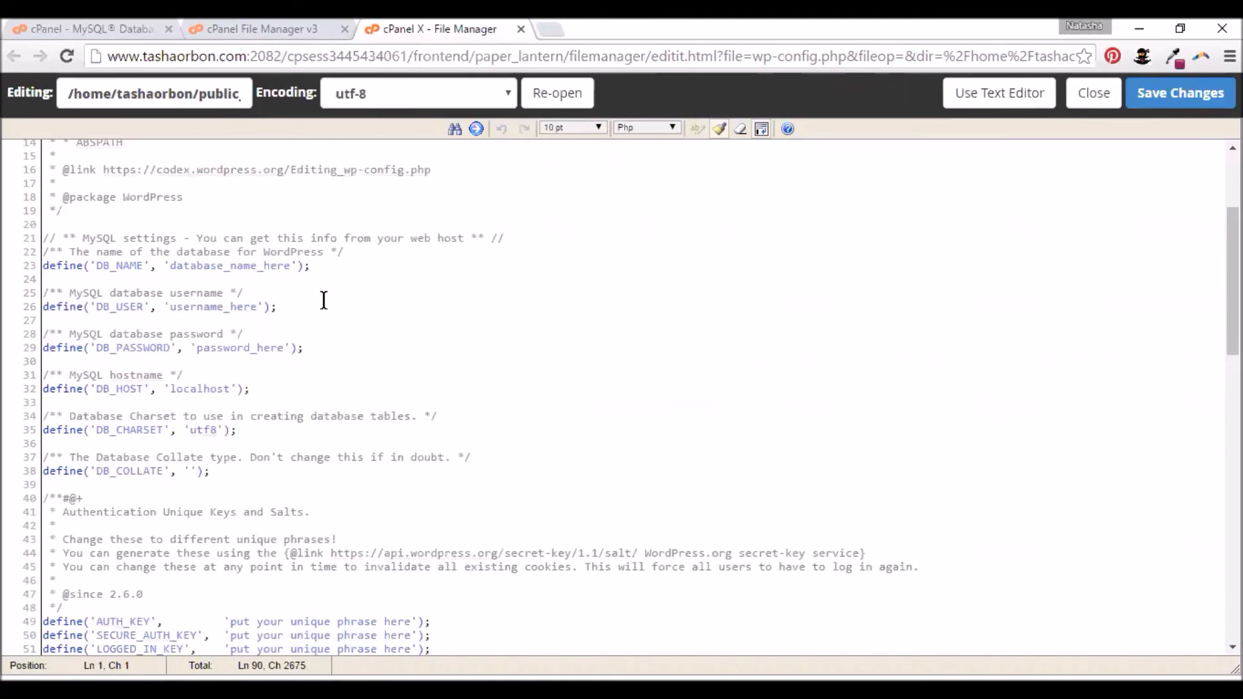
- Copy the tashaorb_test database name from MySQL Databases into DB_NAME on line 23 of wp-config.php
click(85, 28)
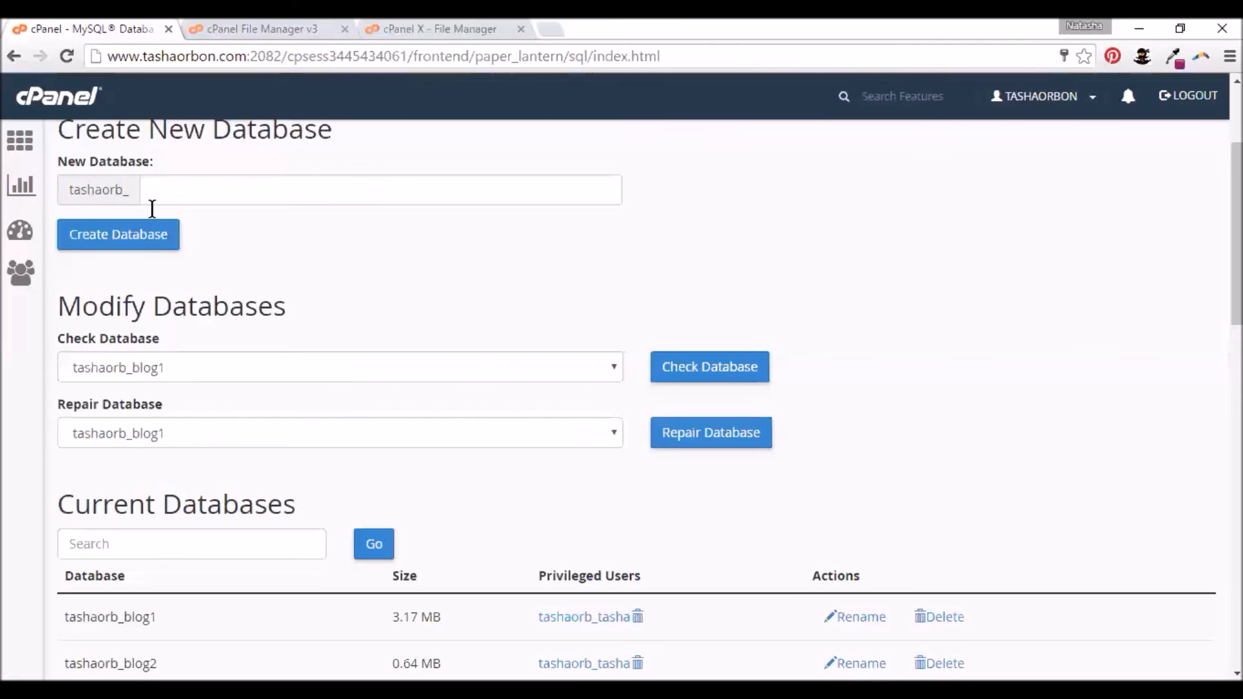
scroll(402, 265, down, 4)
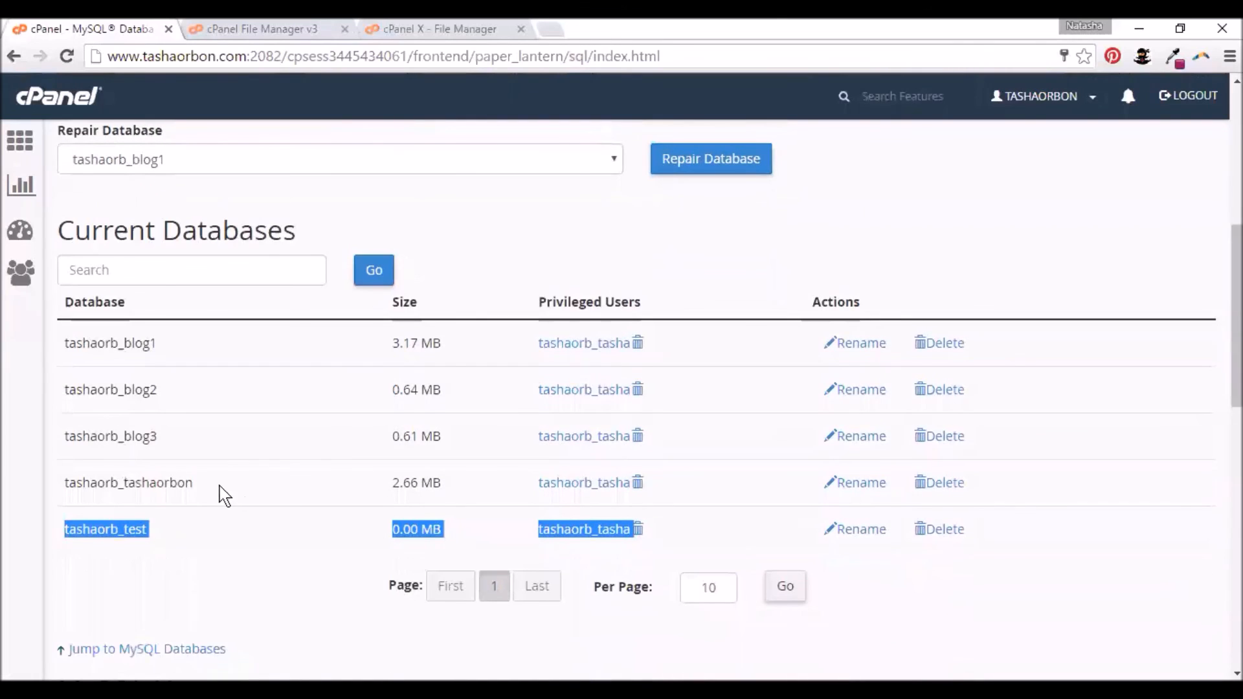
scroll(241, 478, down, 3)
click(65, 347)
drag(65, 347, 148, 348)
key(ctrl+c)
click(427, 29)
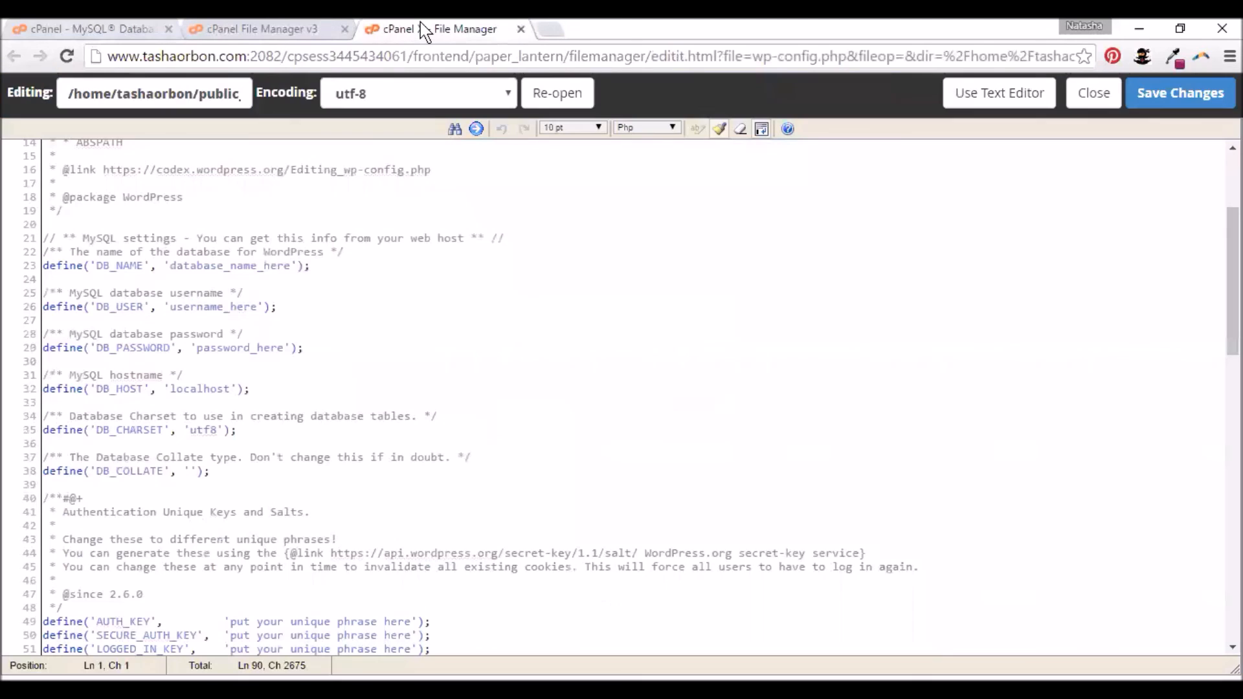
drag(169, 265, 291, 265)
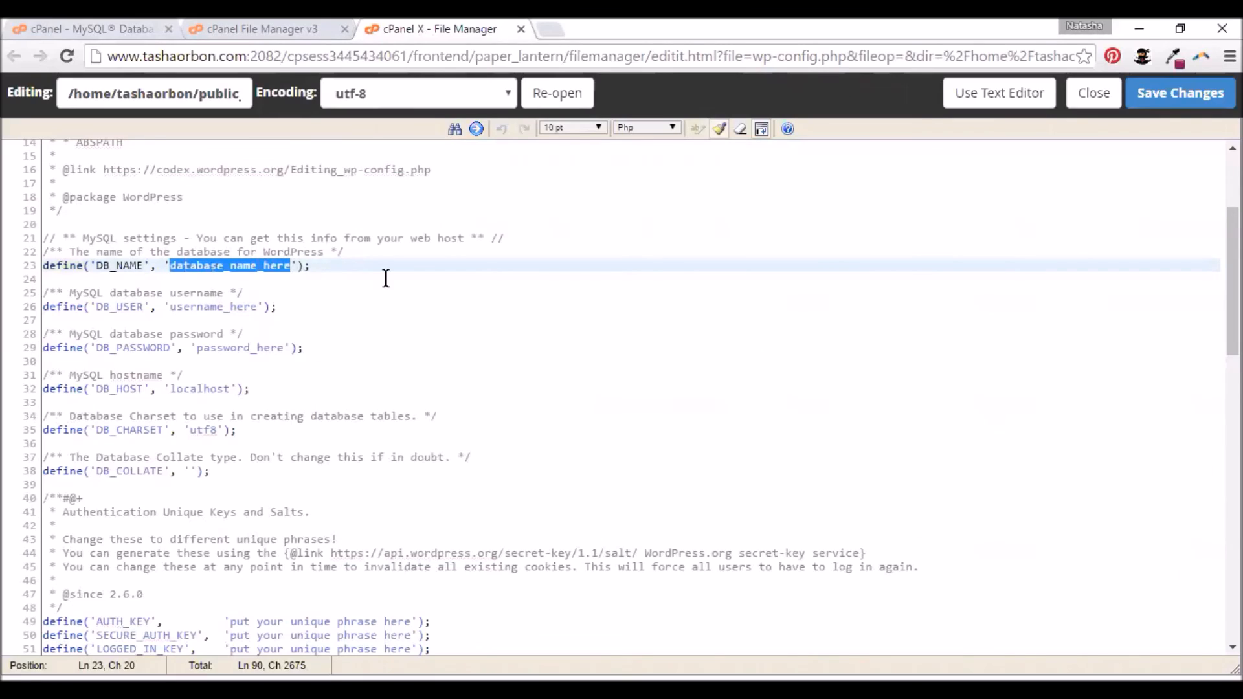
key(ctrl+v)
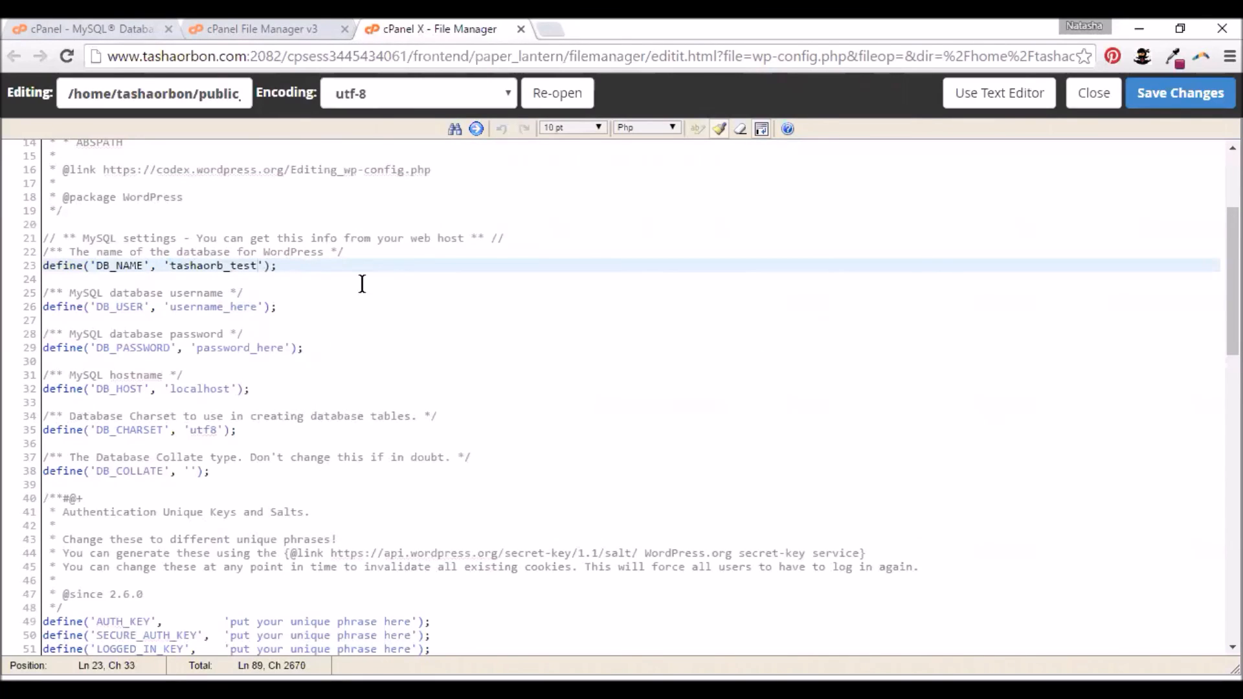
- Replace the DB_USER placeholder with the database user name, save wp-config.php, and close the editor
click(216, 26)
click(104, 29)
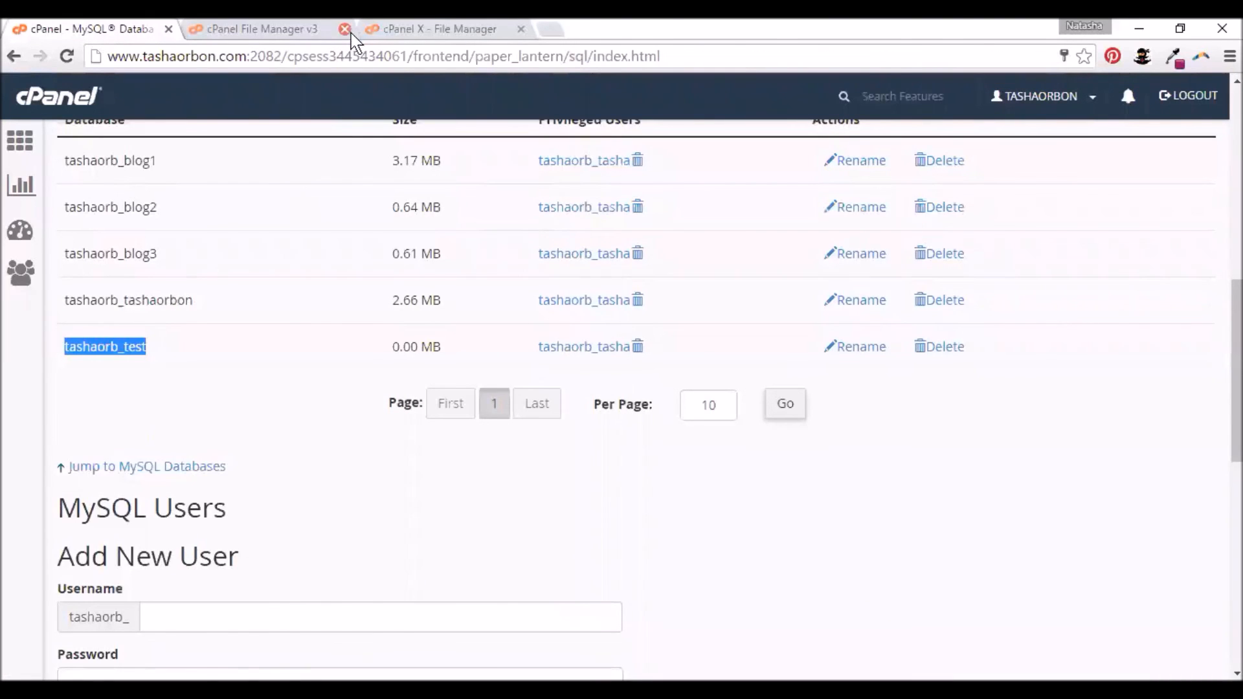
click(397, 31)
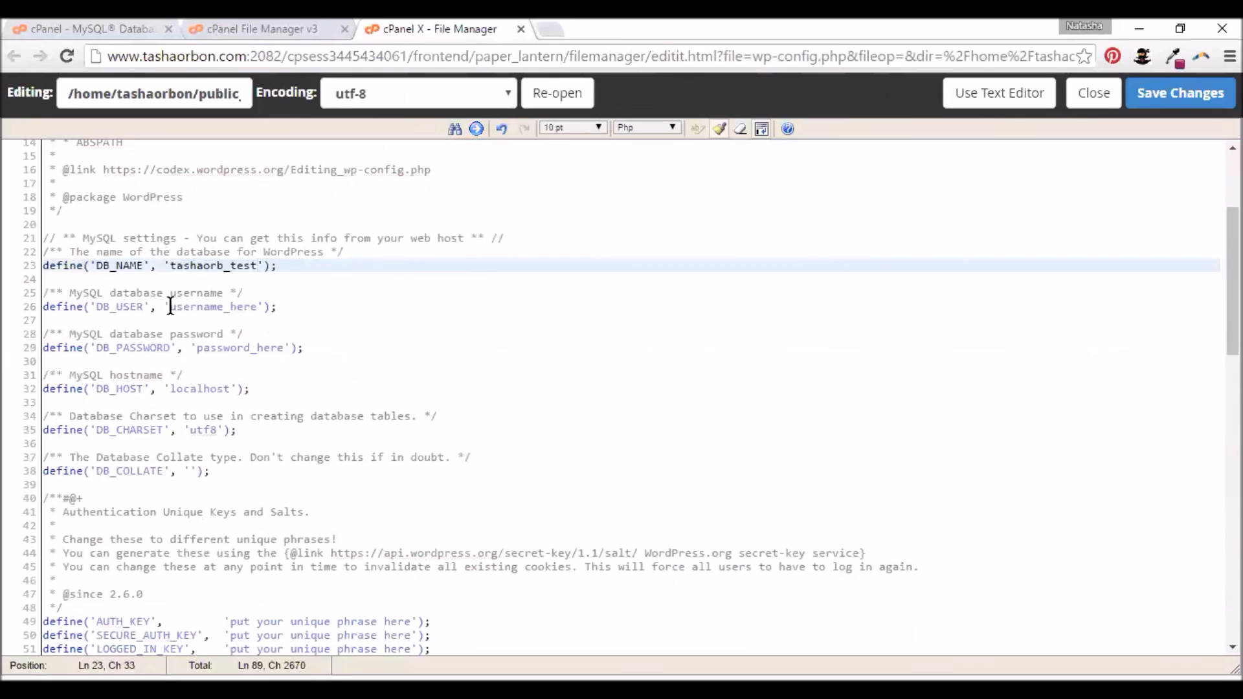
drag(177, 308, 257, 307)
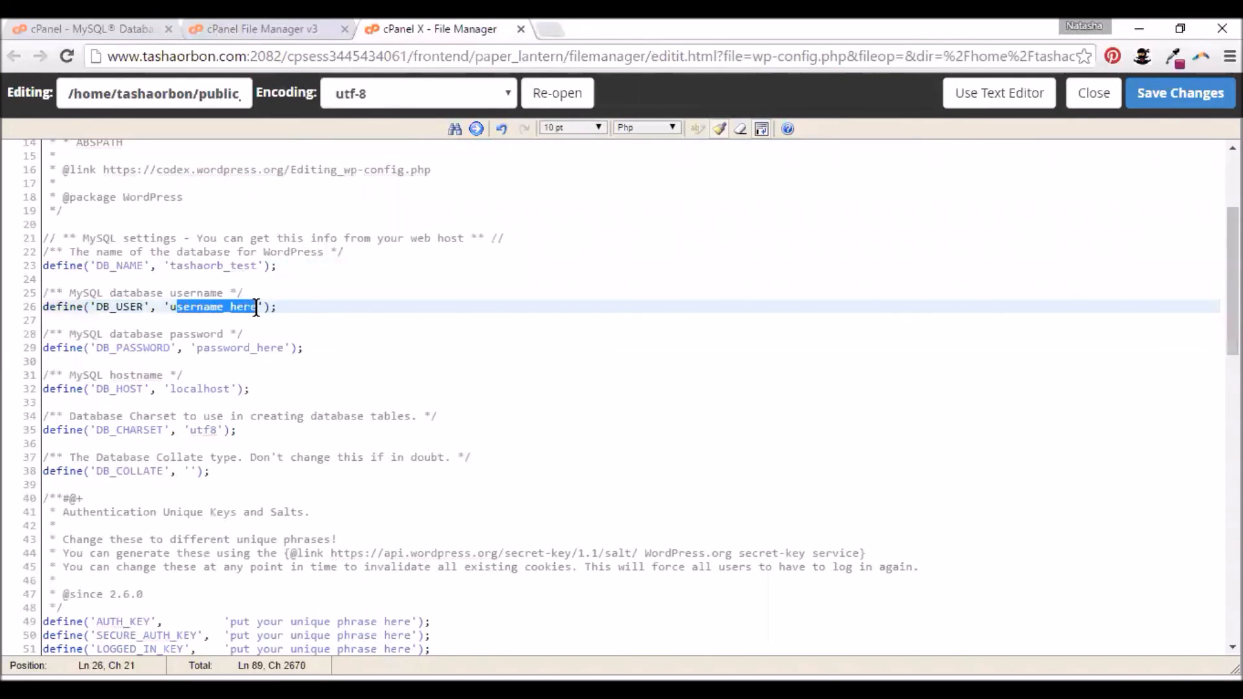
key(BackSpace)
key(BackSpace)
text(tashaorb)
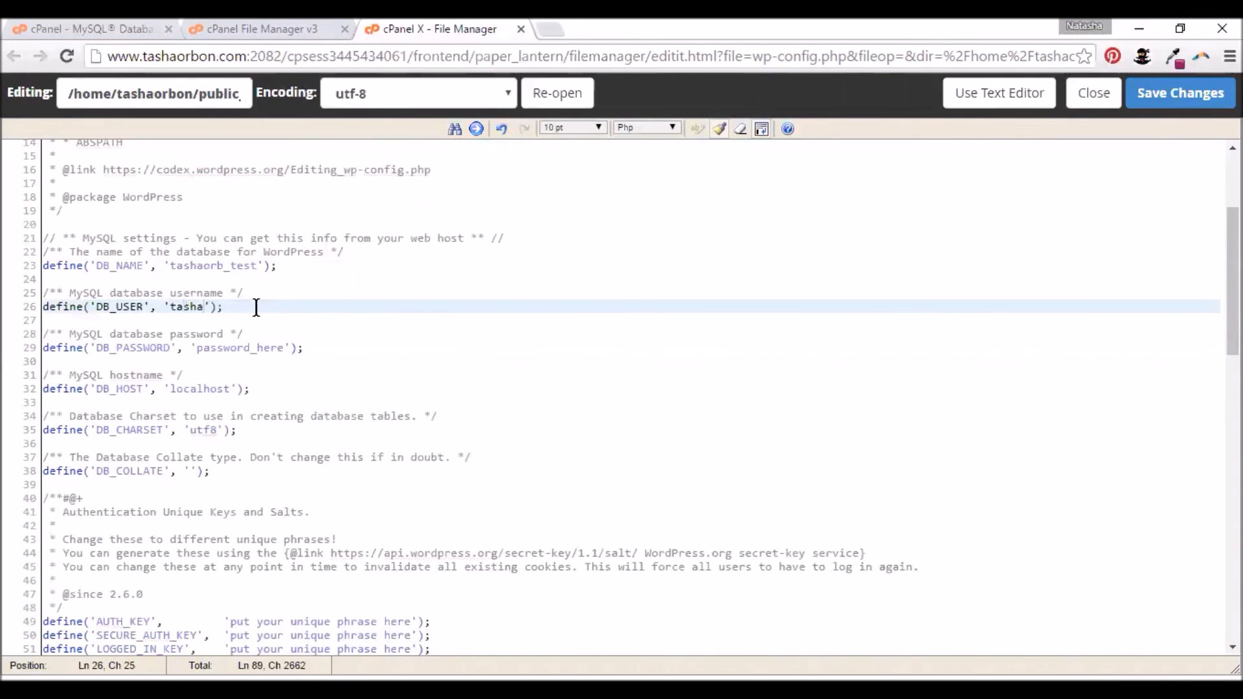
text(_tasha)
key(ctrl)
click(187, 294)
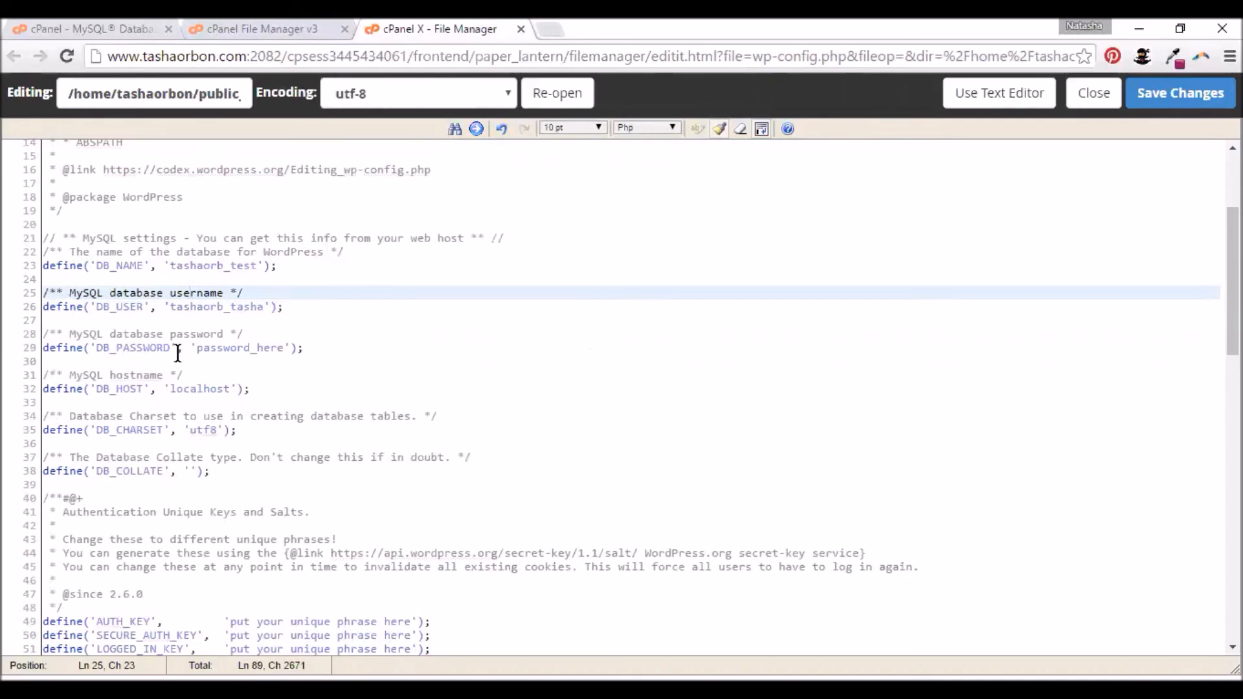
click(1179, 104)
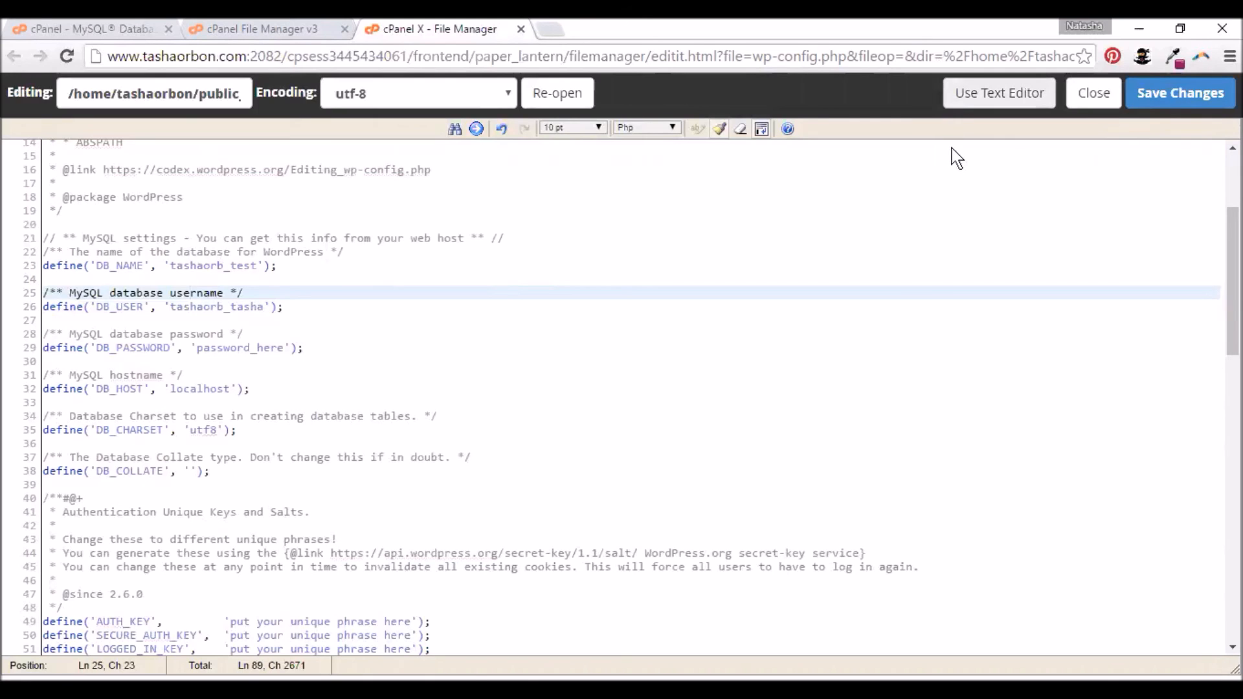
key(ctrl+w)
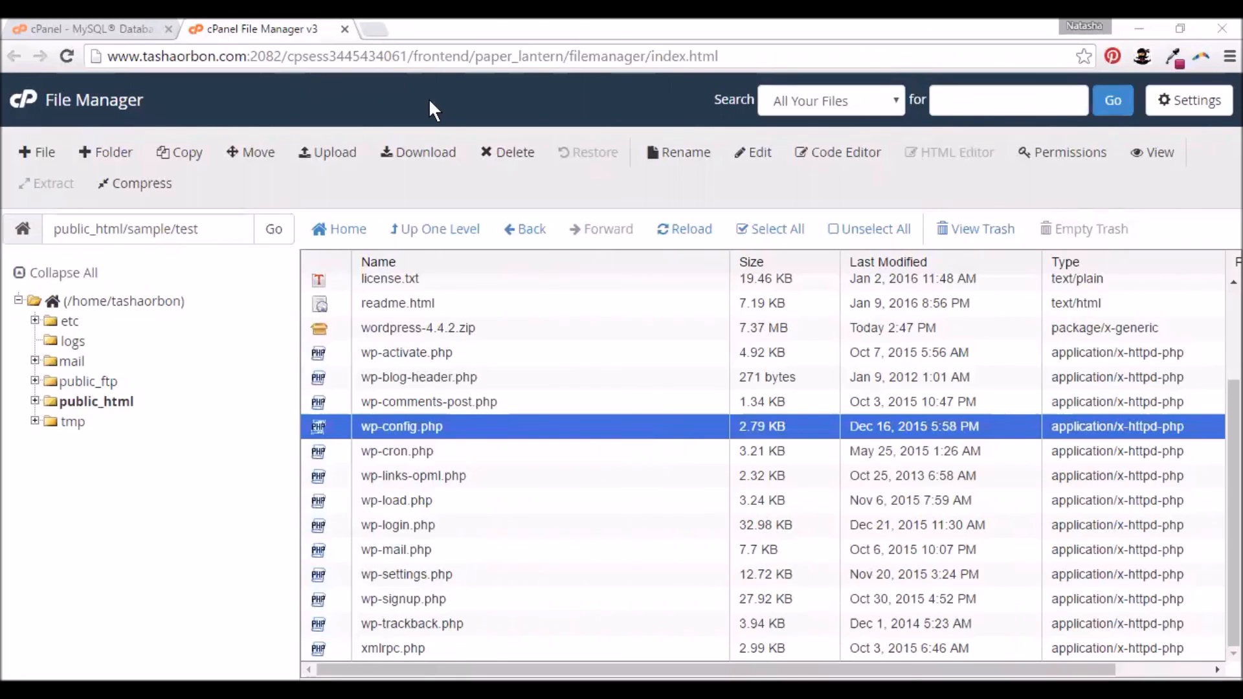
- Load tashaorbon.com/sample/test in a new Chrome tab to reach the WordPress installer
click(381, 33)
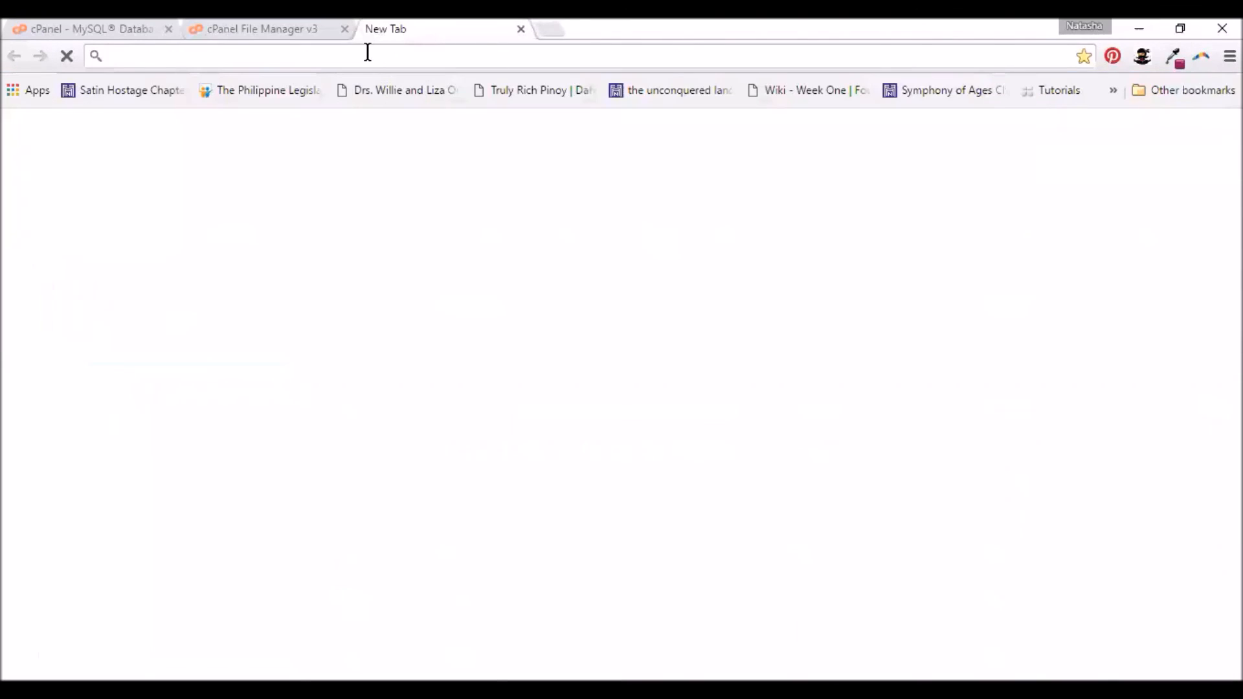
text(tasha)
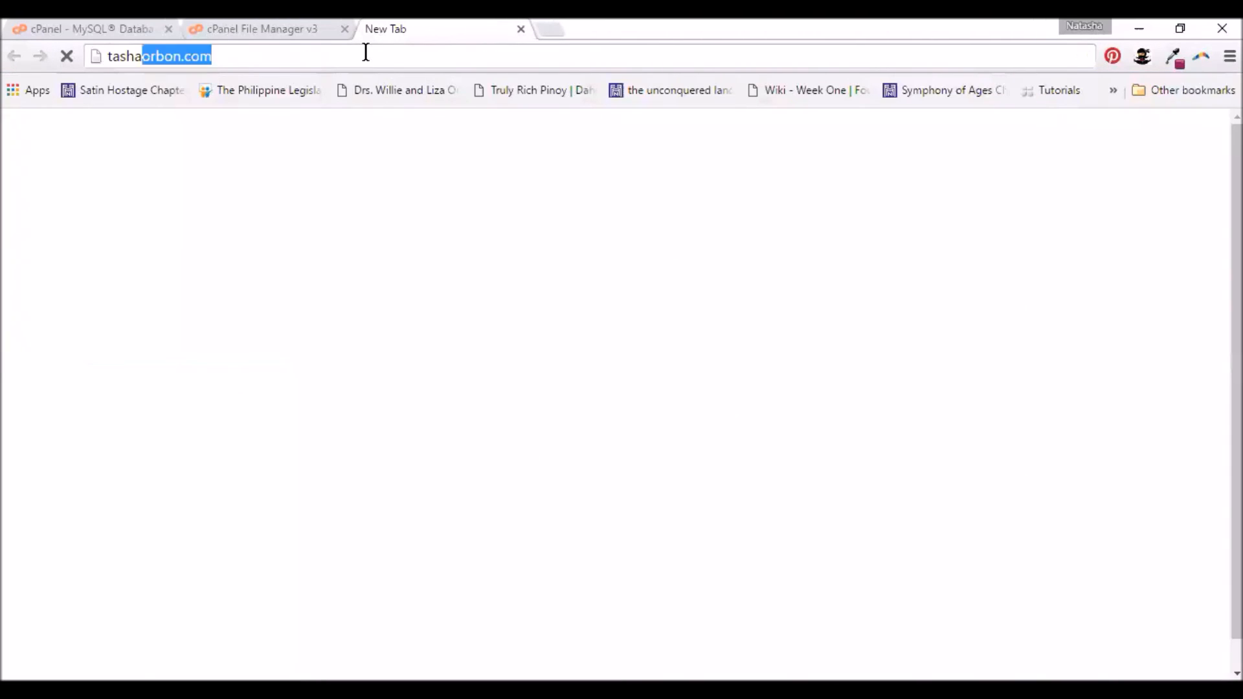
text(orbon.co)
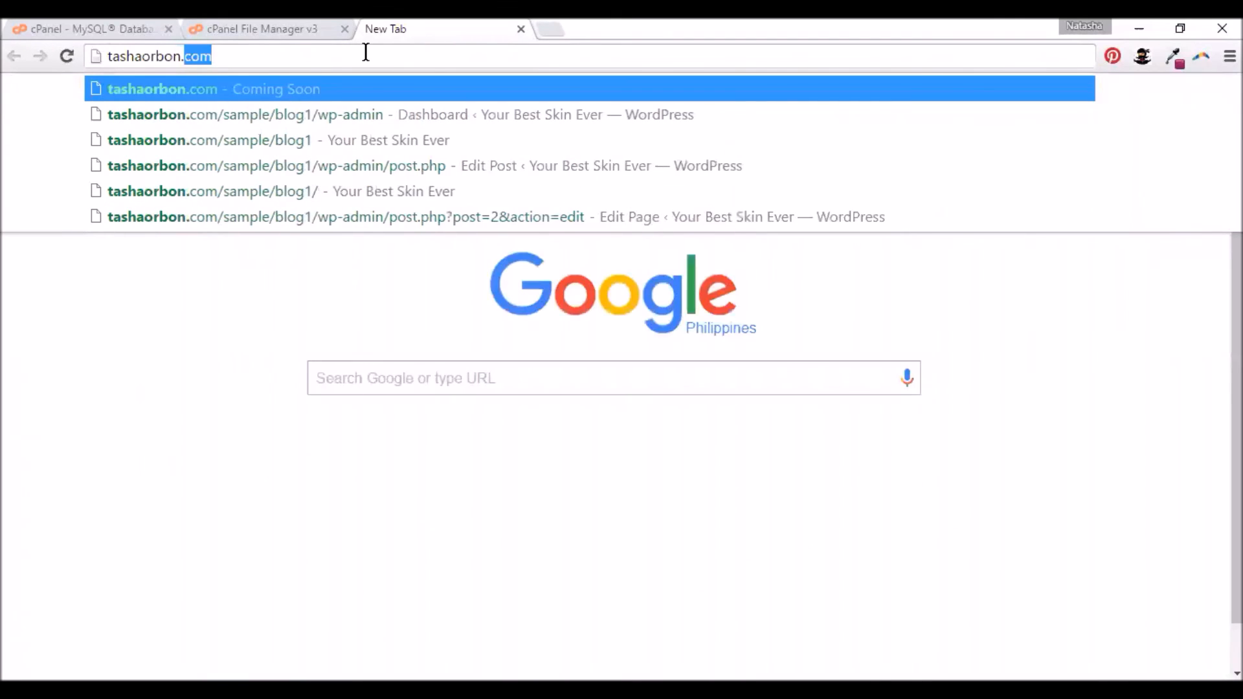
text(m/sample)
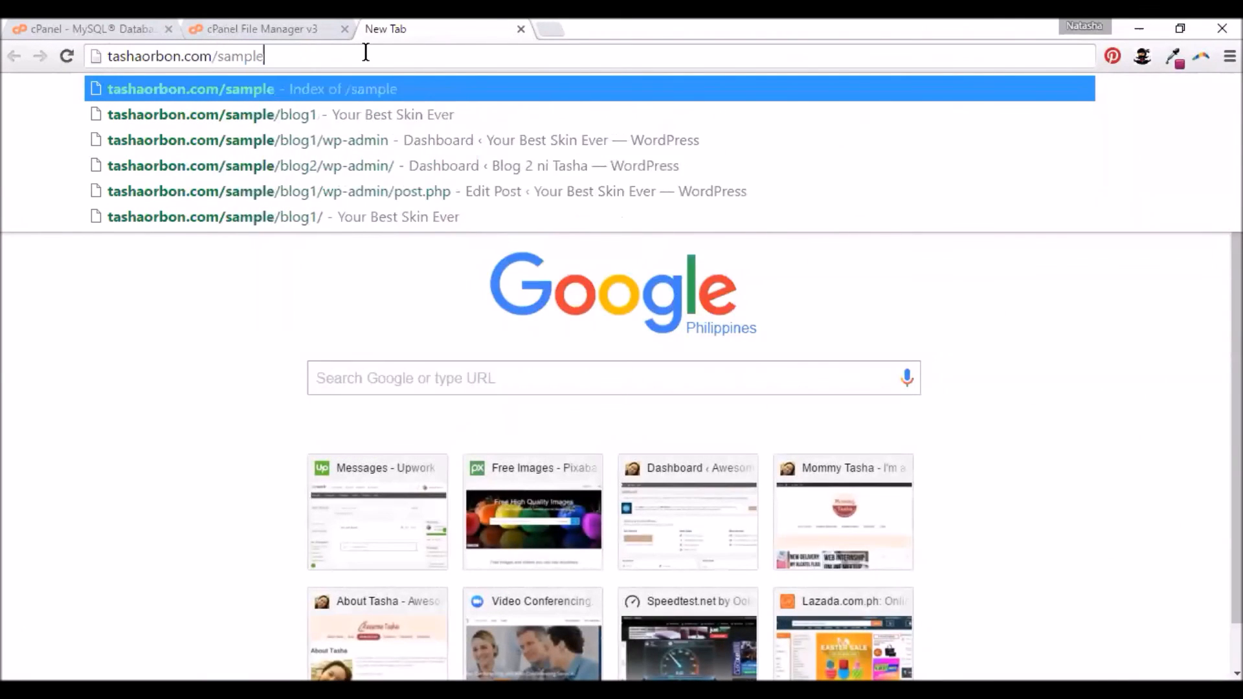
text(/test)
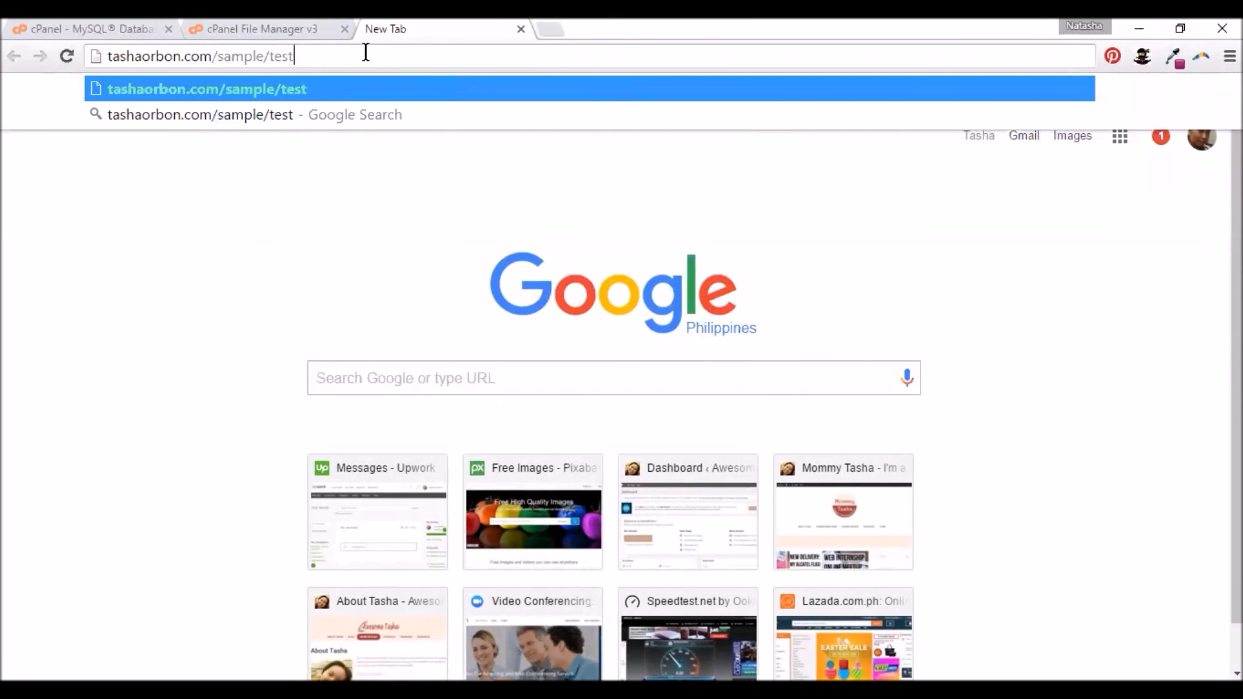
key(Return)
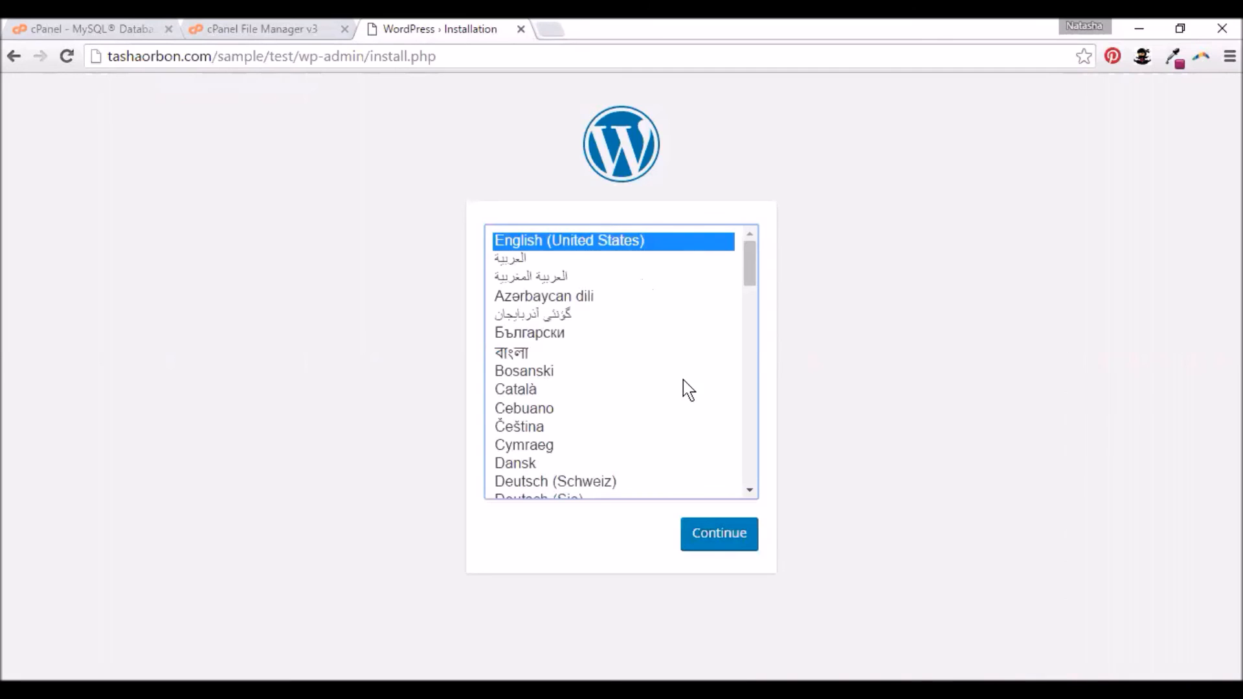
- Keep English (United States) as the installer language and continue to the Welcome form
click(551, 409)
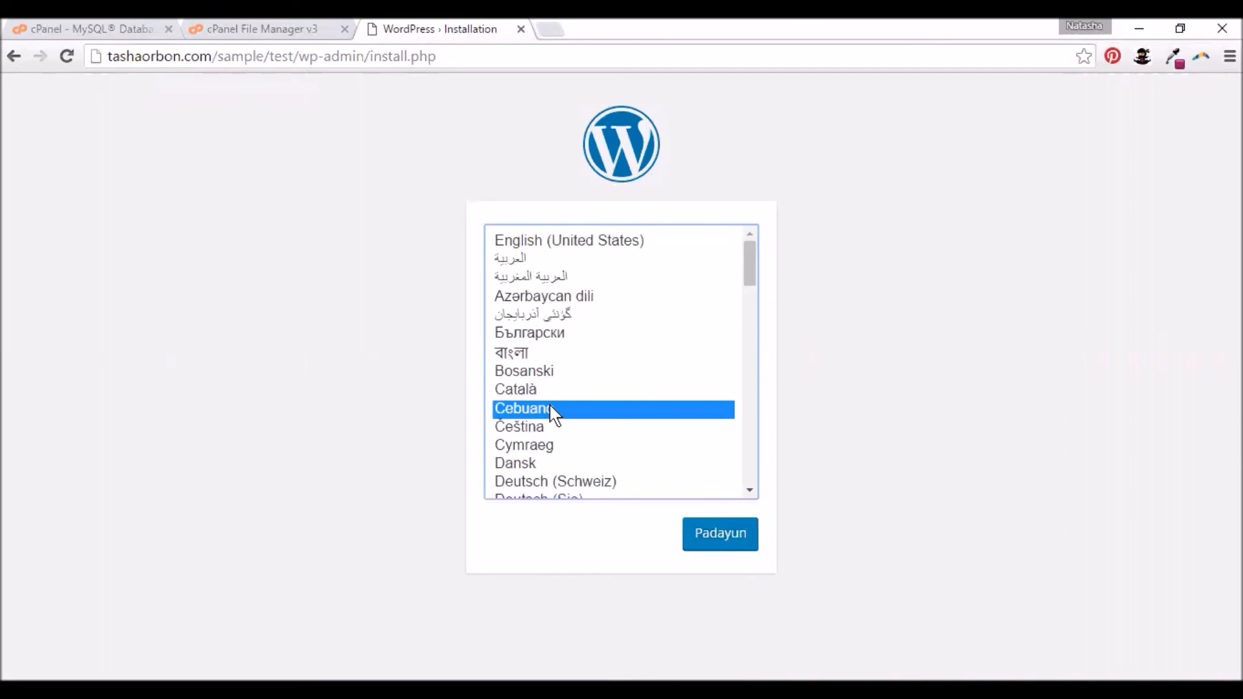
click(559, 245)
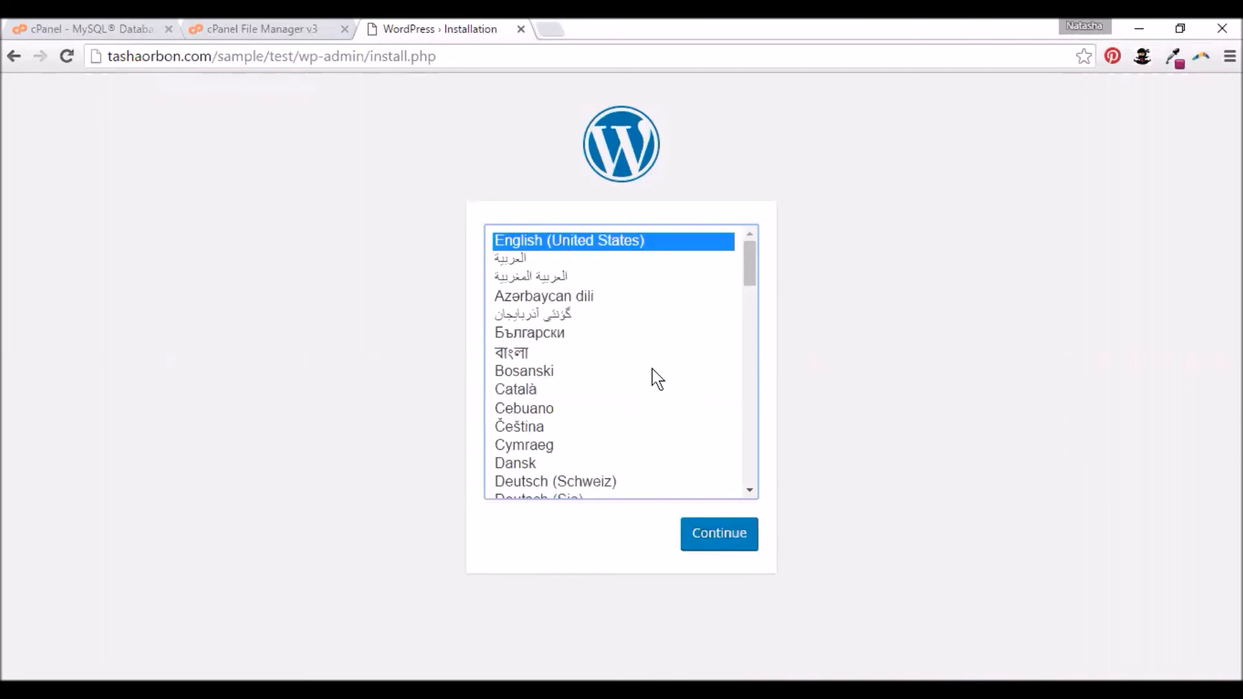
scroll(651, 369, down, 15)
scroll(651, 379, up, 3)
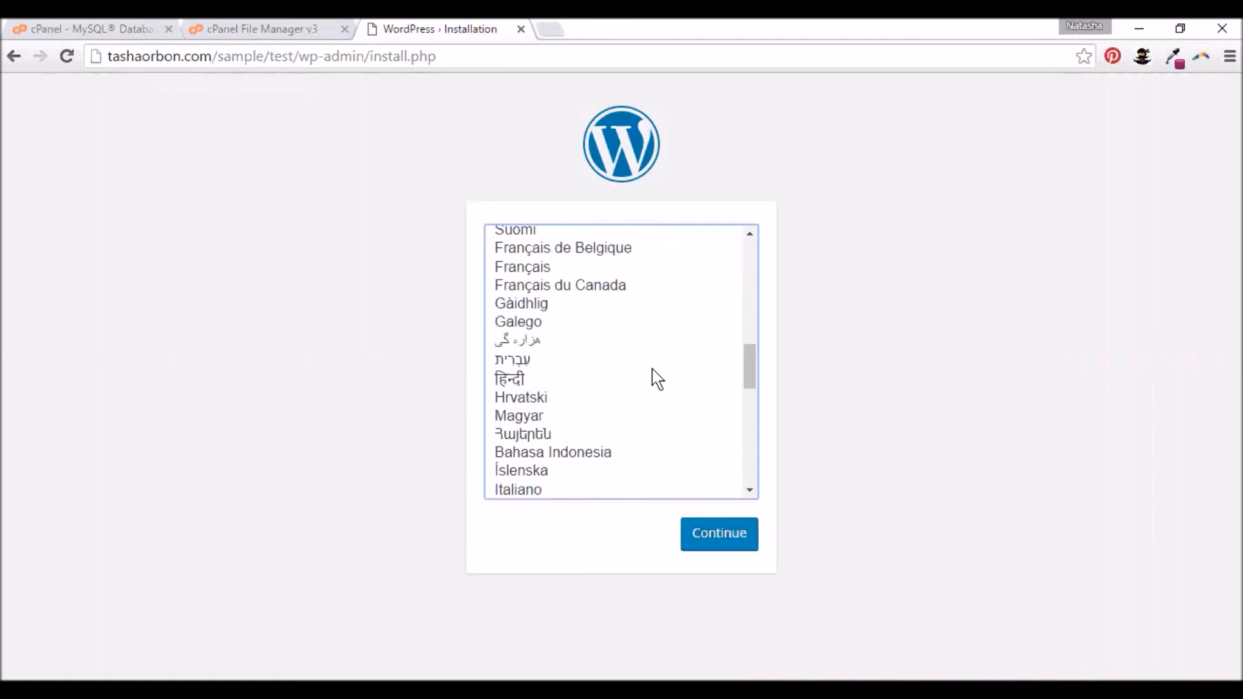
scroll(652, 369, up, 2)
scroll(652, 369, down, 12)
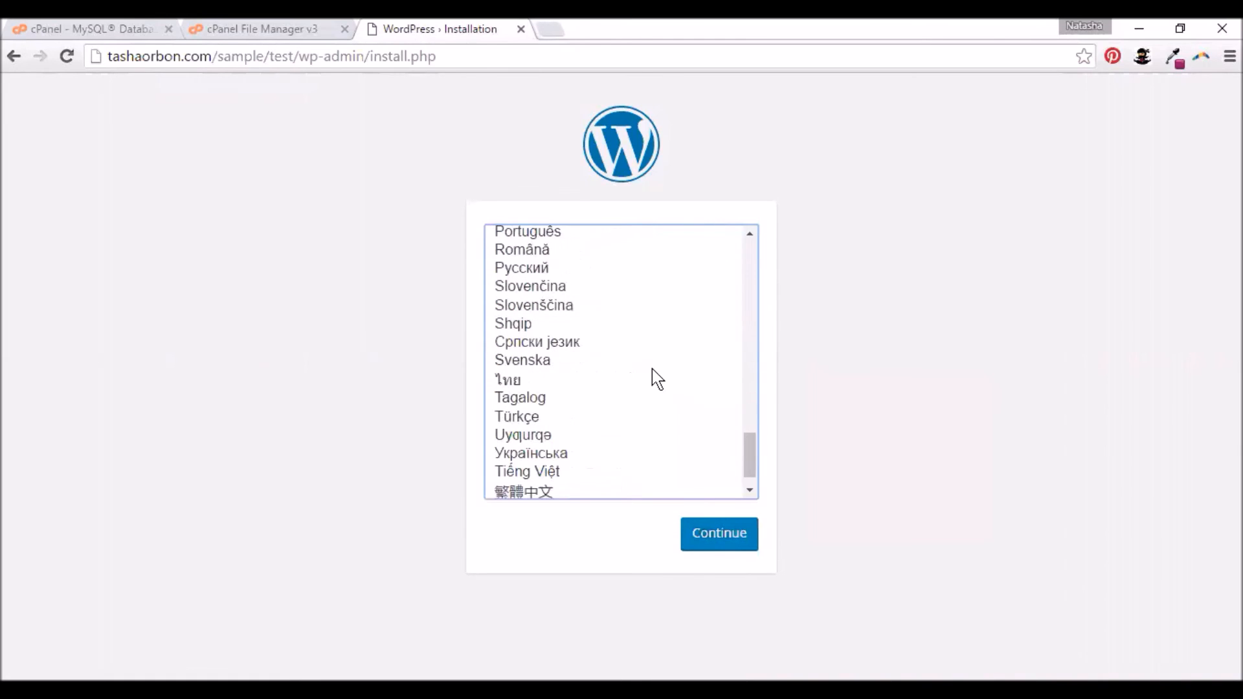
drag(749, 464, 751, 263)
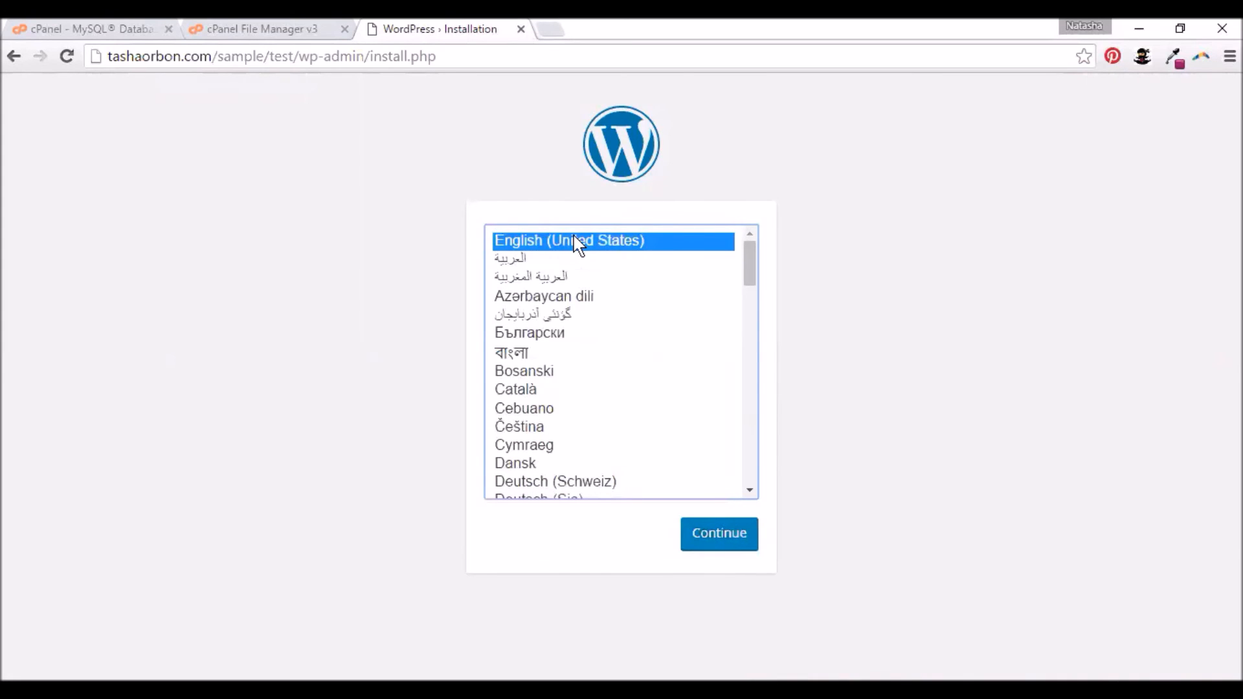
click(710, 537)
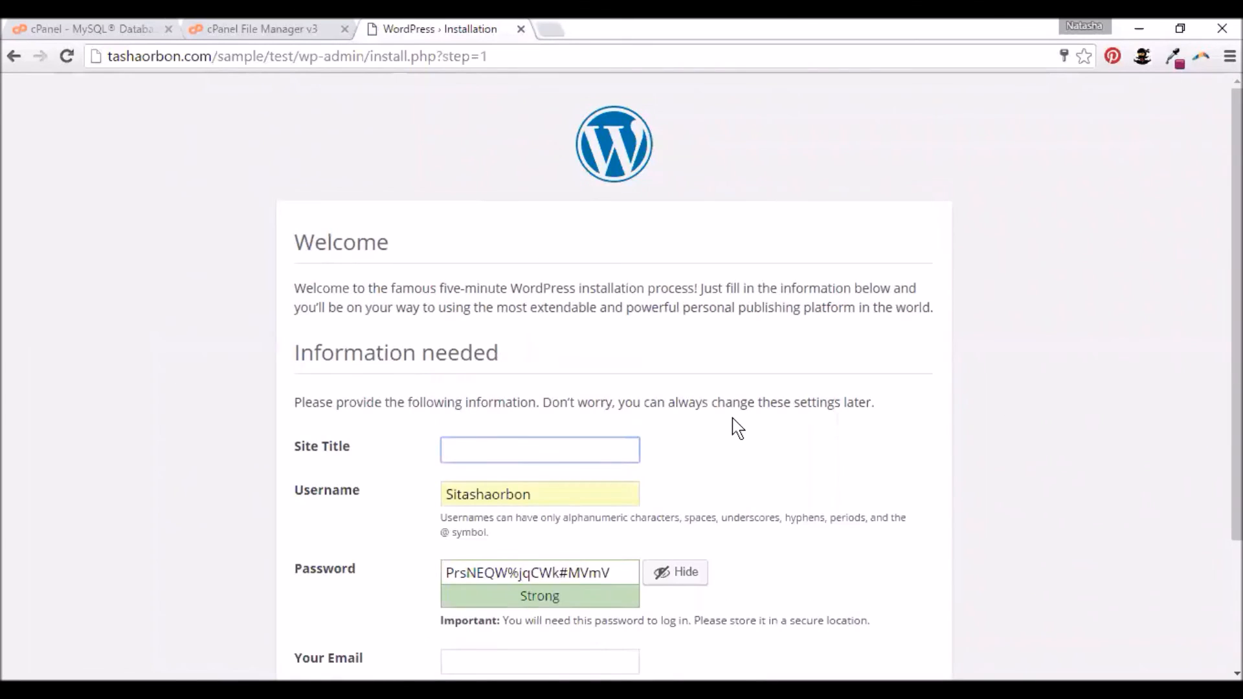
- Enter 'Test Site for Wordpress' as the site title
scroll(777, 383, down, 2)
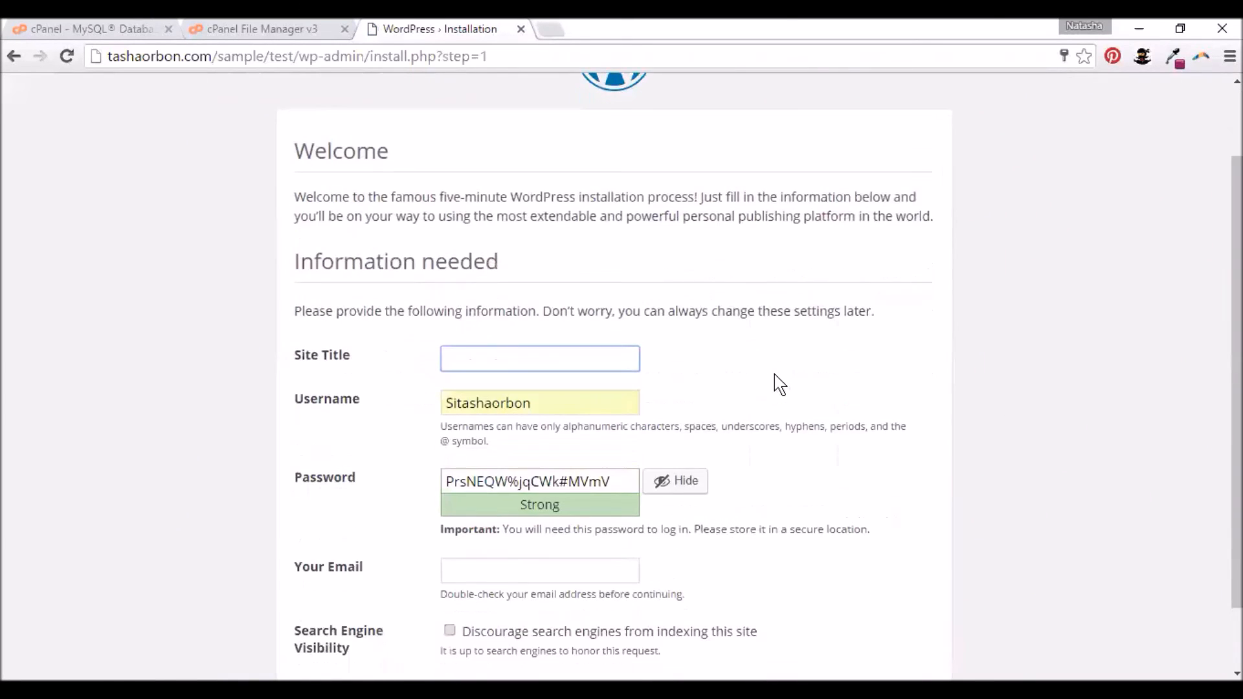
click(857, 366)
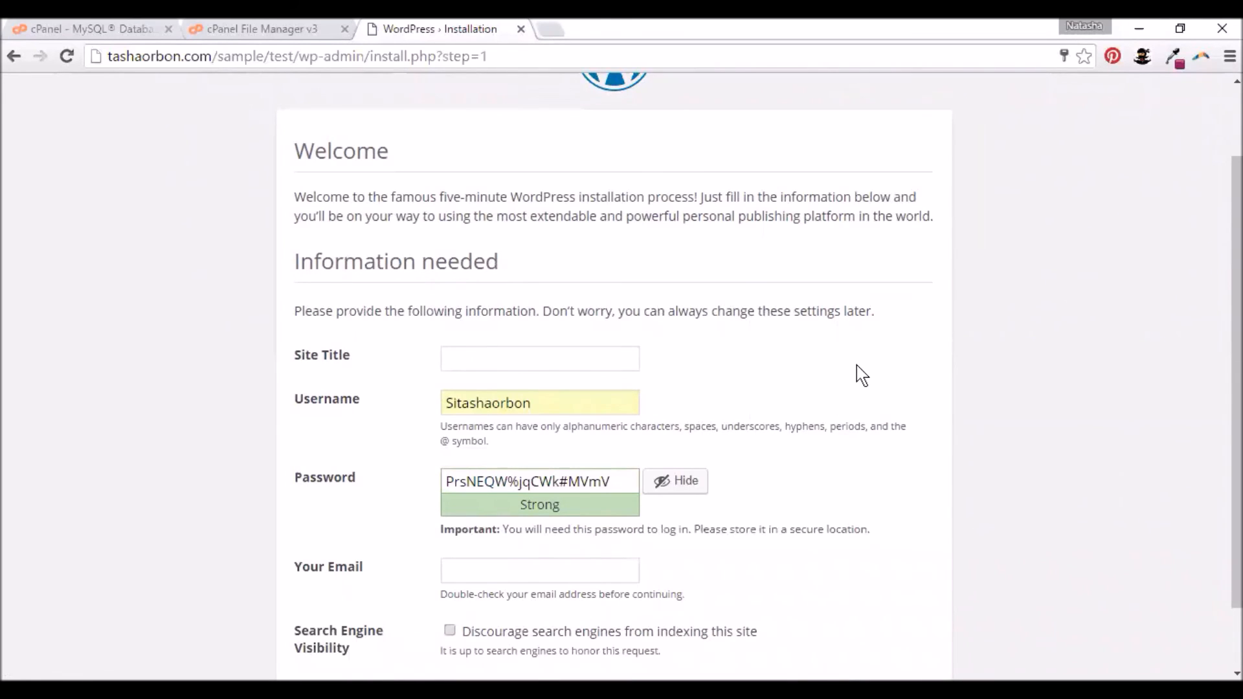
click(490, 351)
text(Test Site for Wordpress)
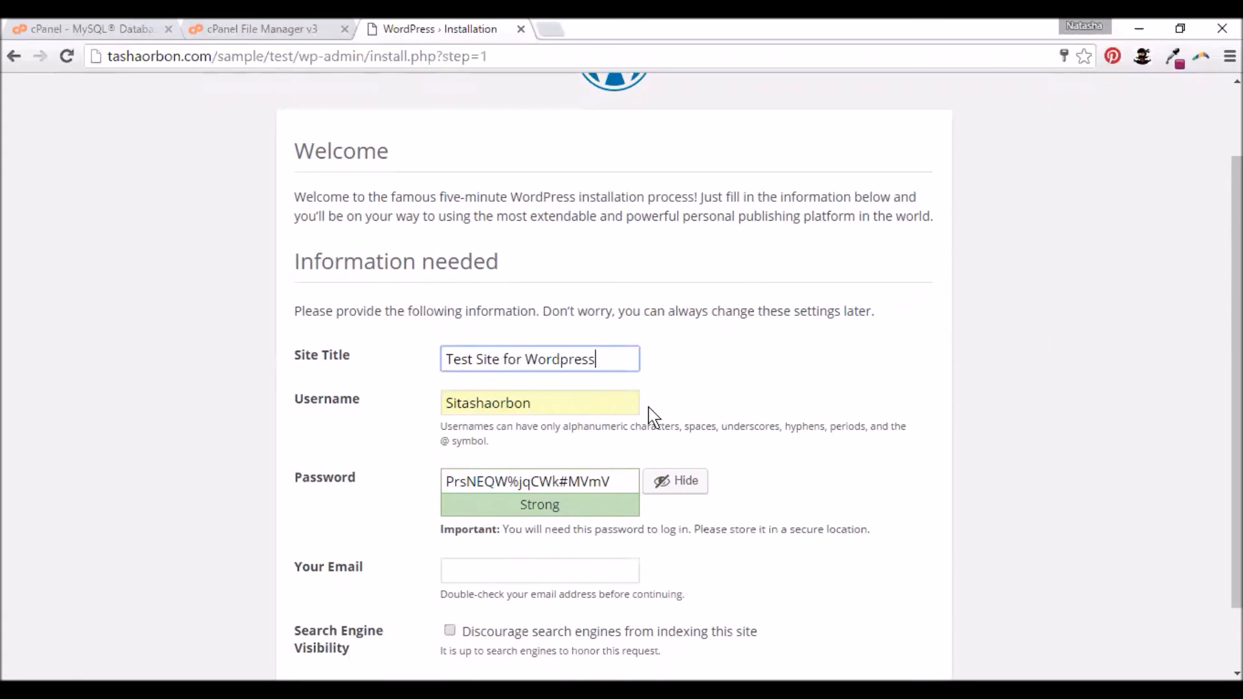
- Fill in the saved admin e-mail, discourage search-engine indexing, and install WordPress
scroll(732, 418, down, 1)
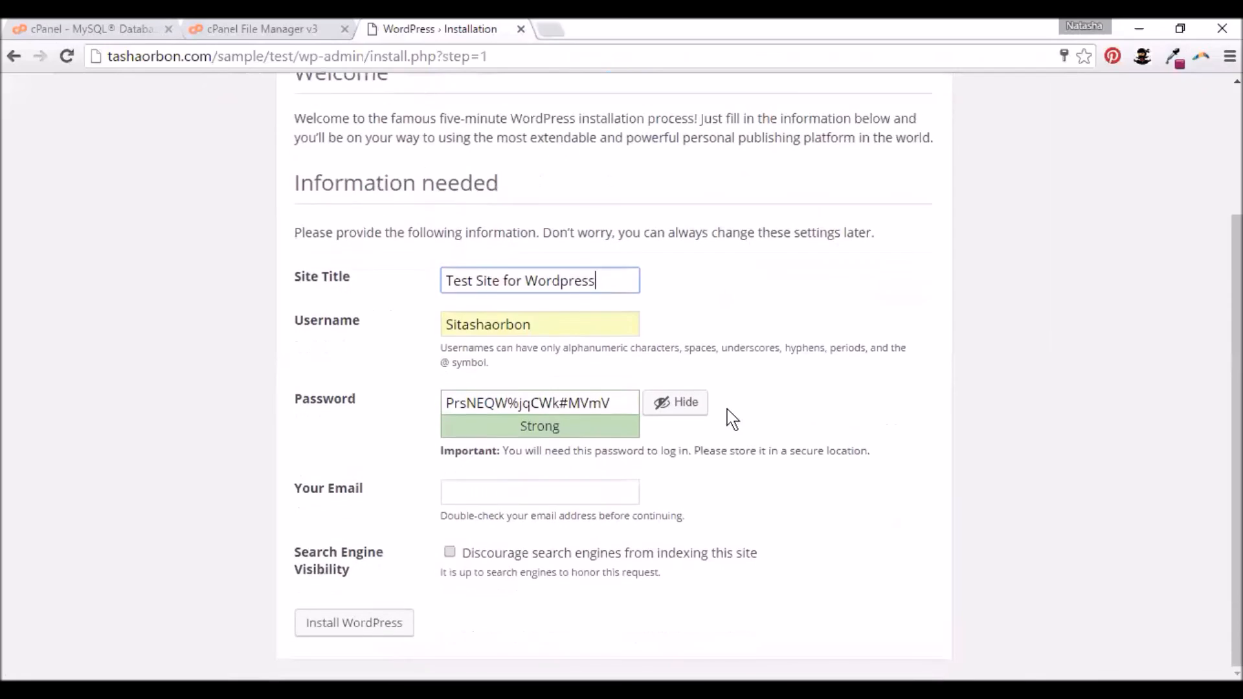
click(547, 492)
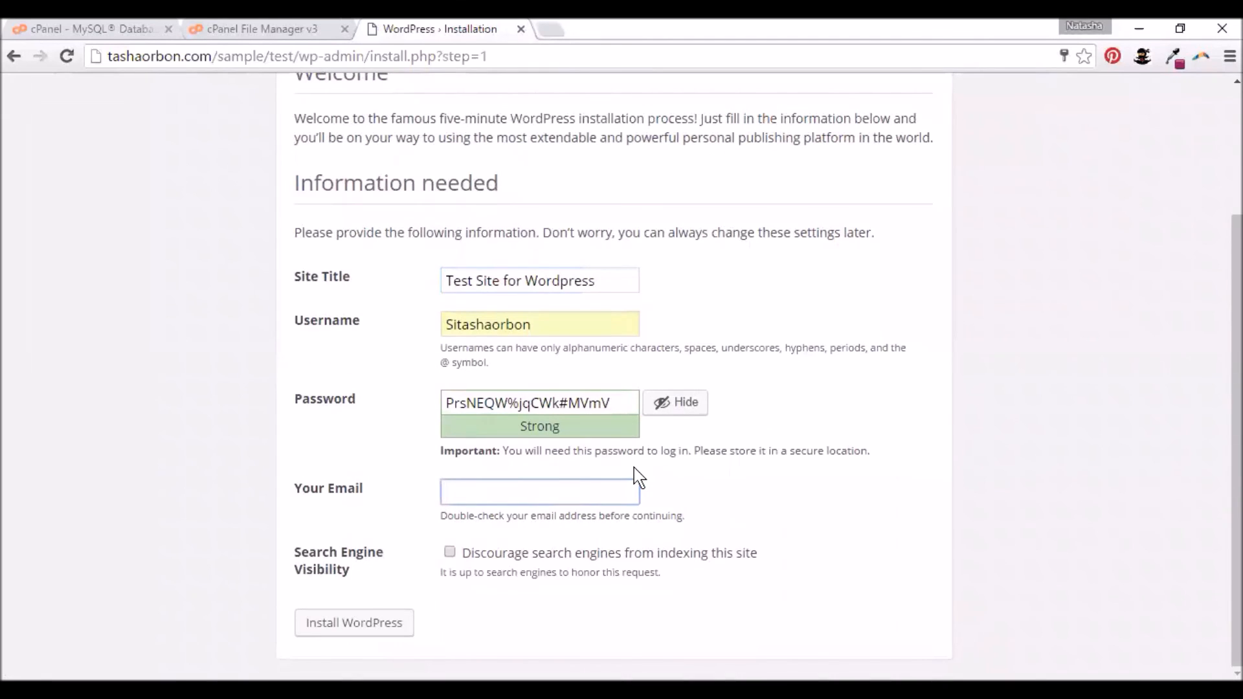
text(natasha)
key(Down)
key(Return)
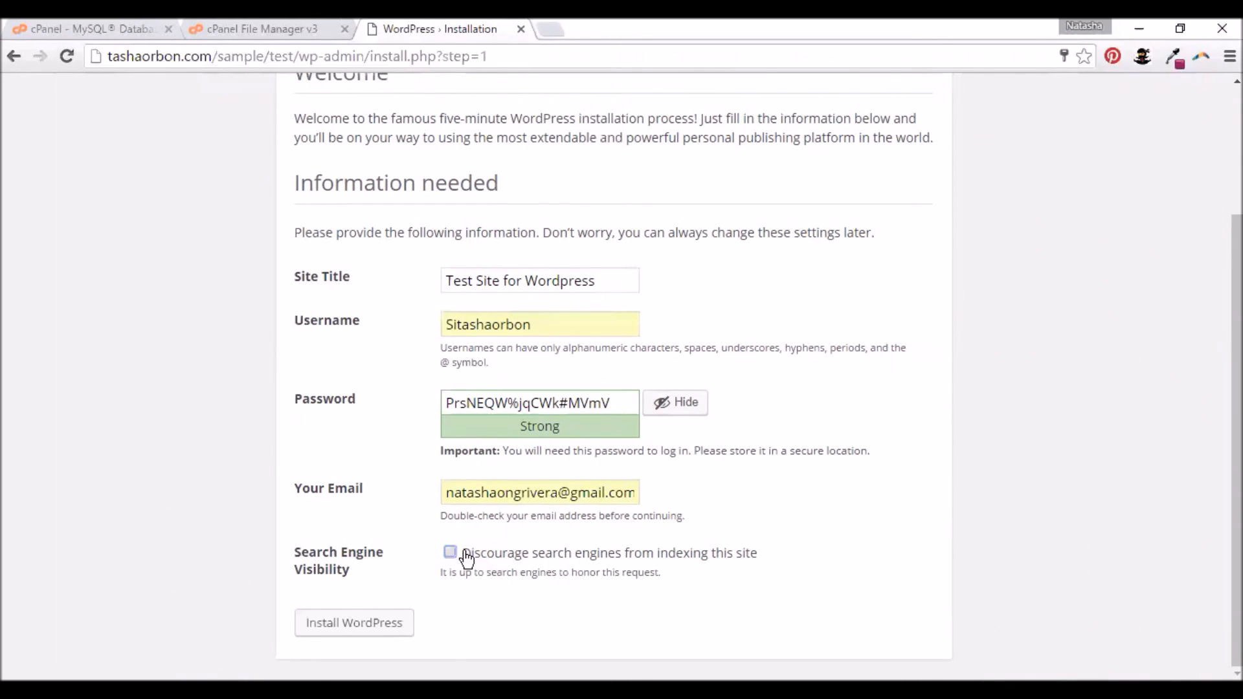
drag(777, 563, 468, 567)
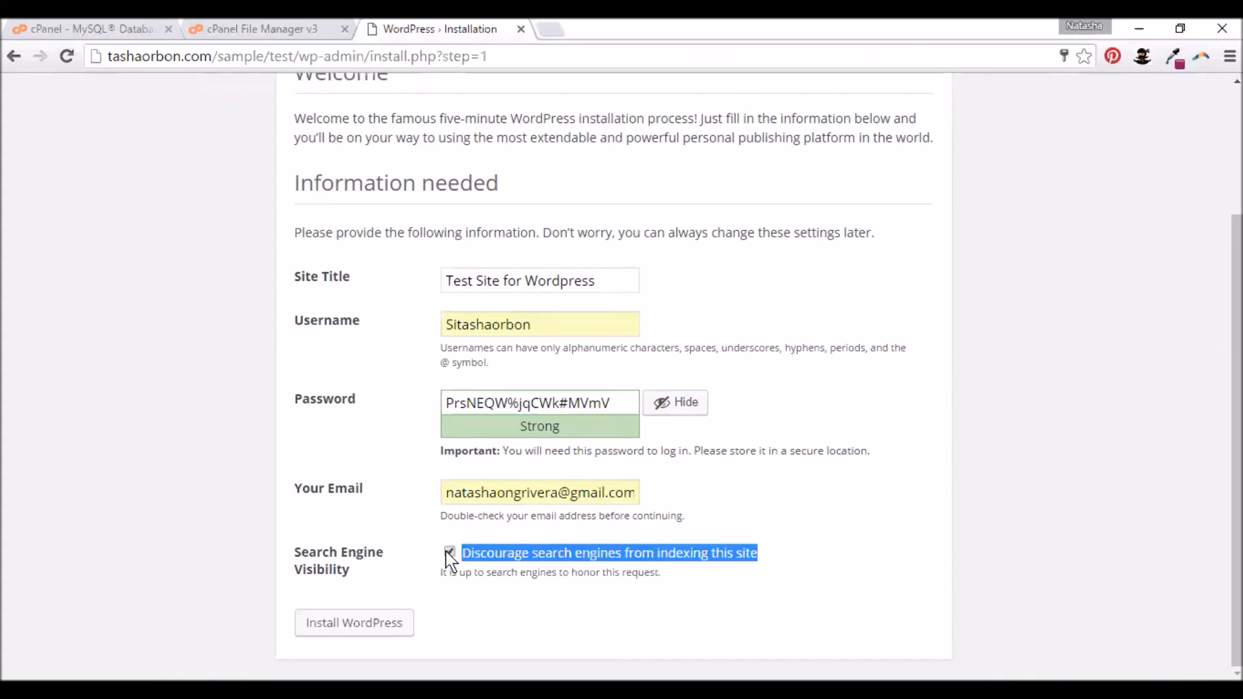
click(749, 488)
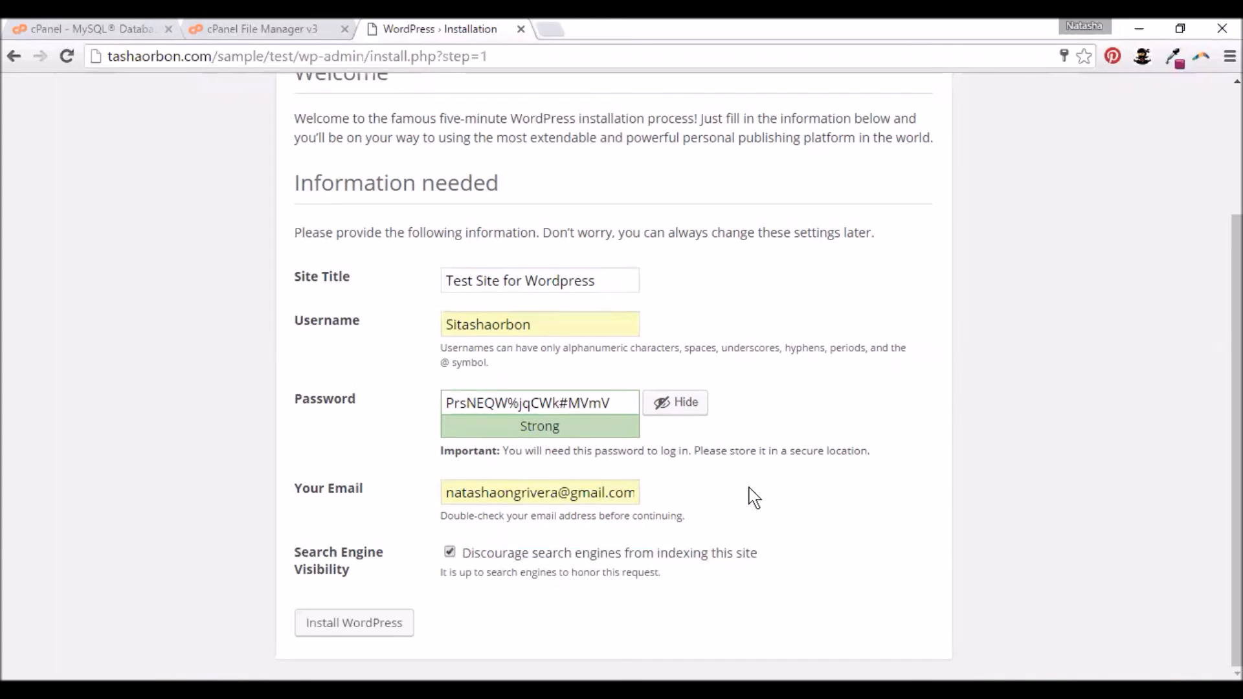
click(369, 626)
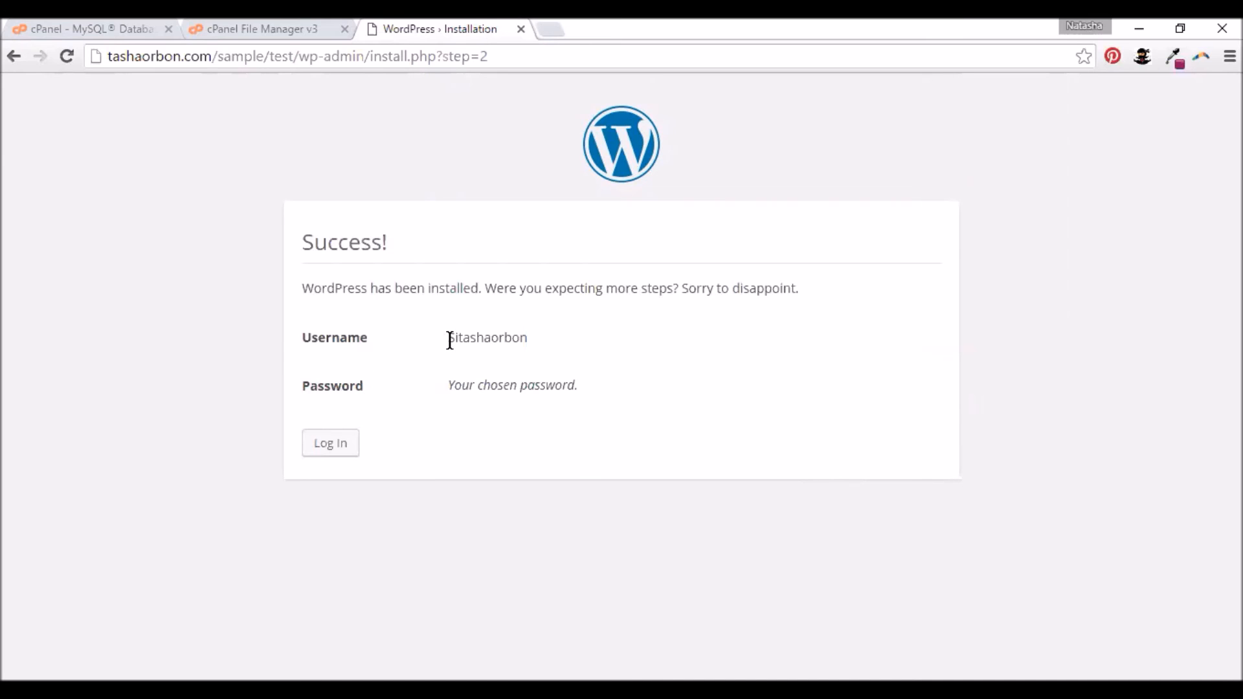
- Log in to Test Site for Wordpress with the admin credentials and save the password in Chrome
click(331, 447)
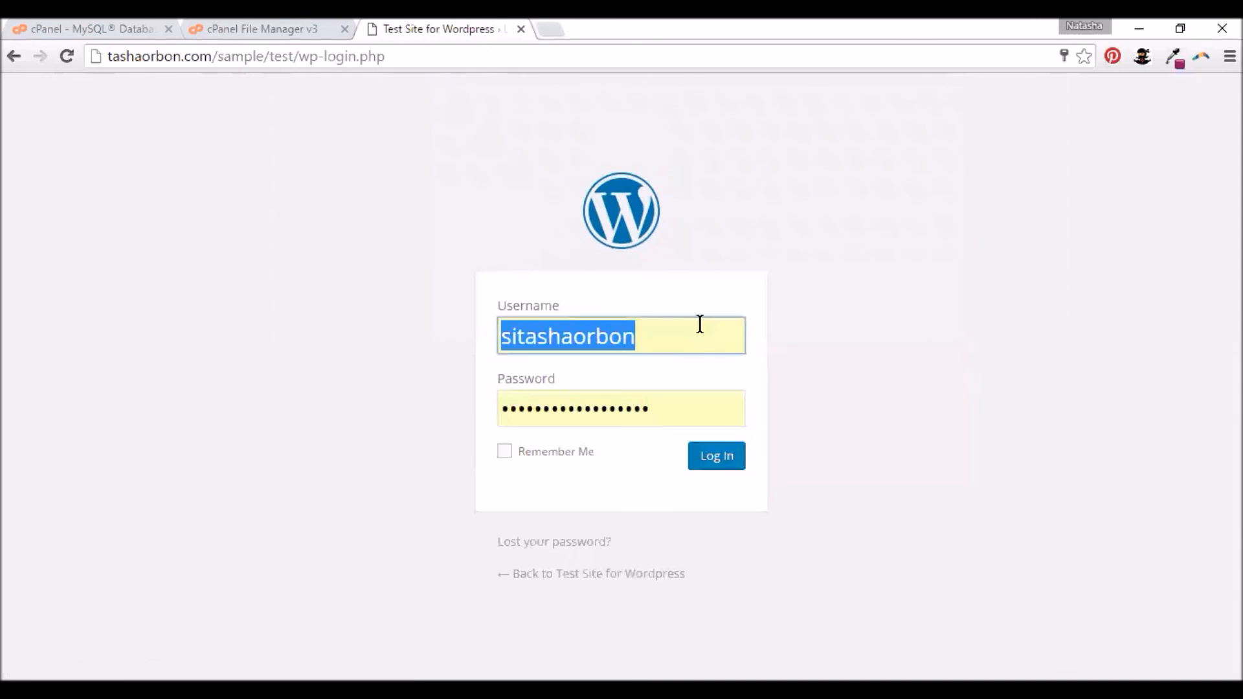
click(696, 339)
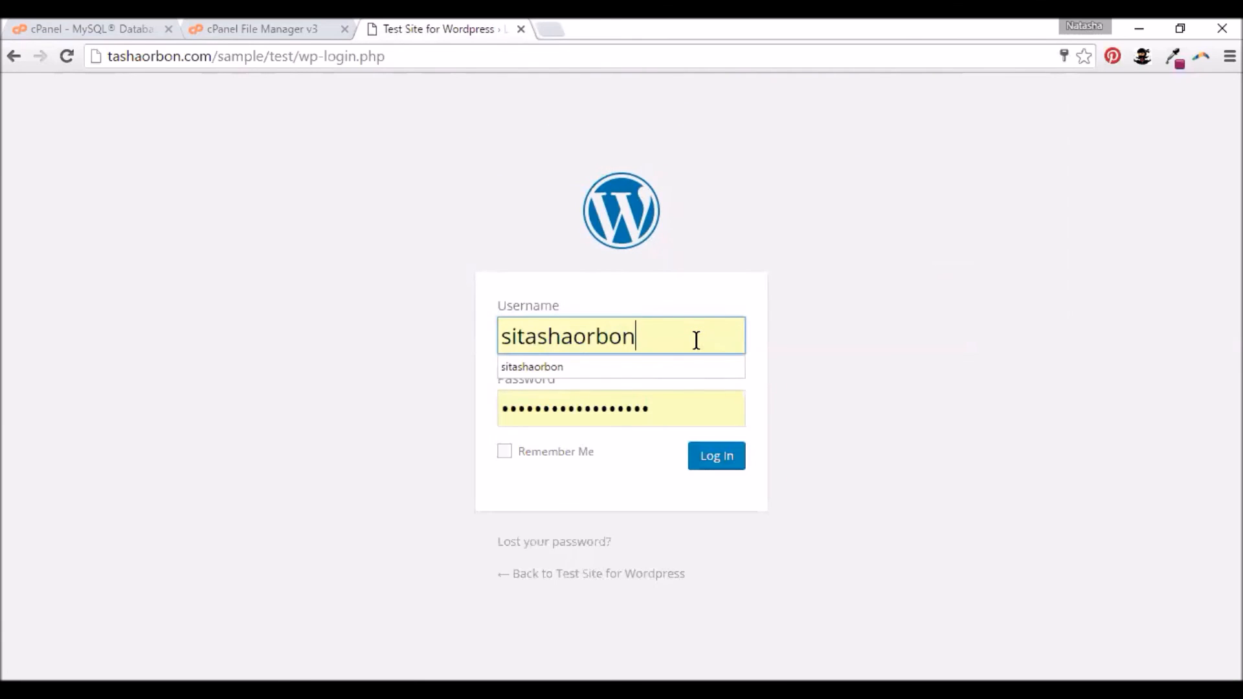
click(807, 337)
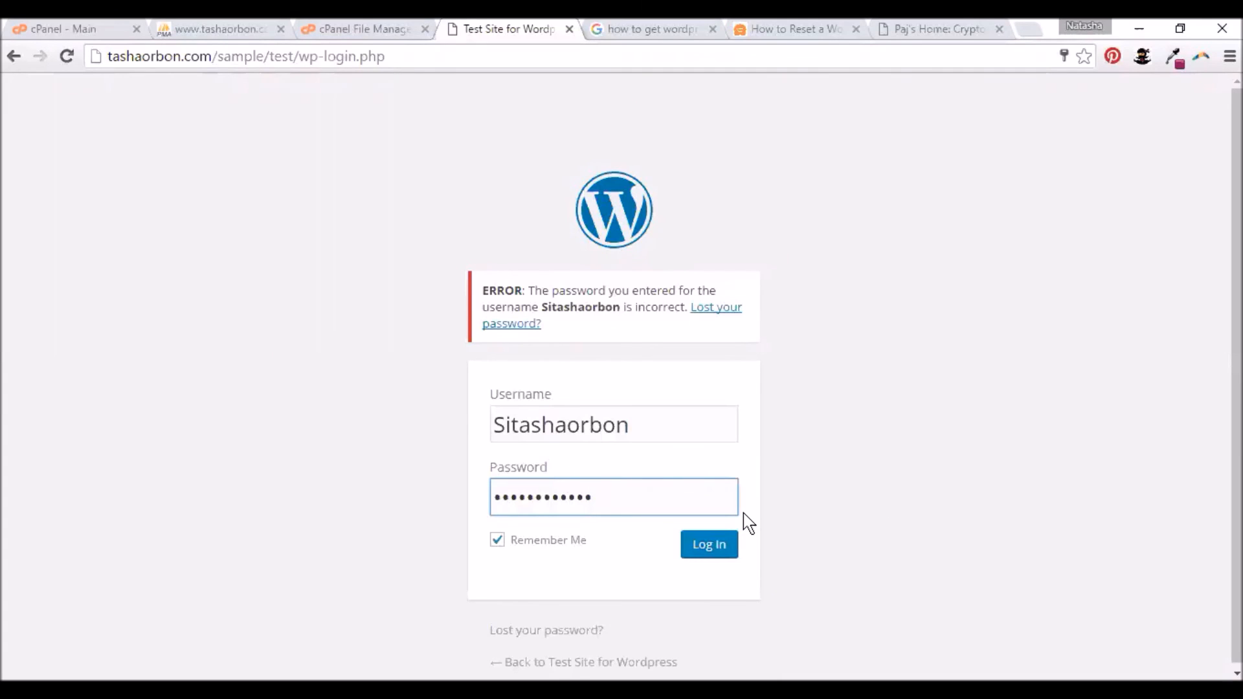
click(702, 550)
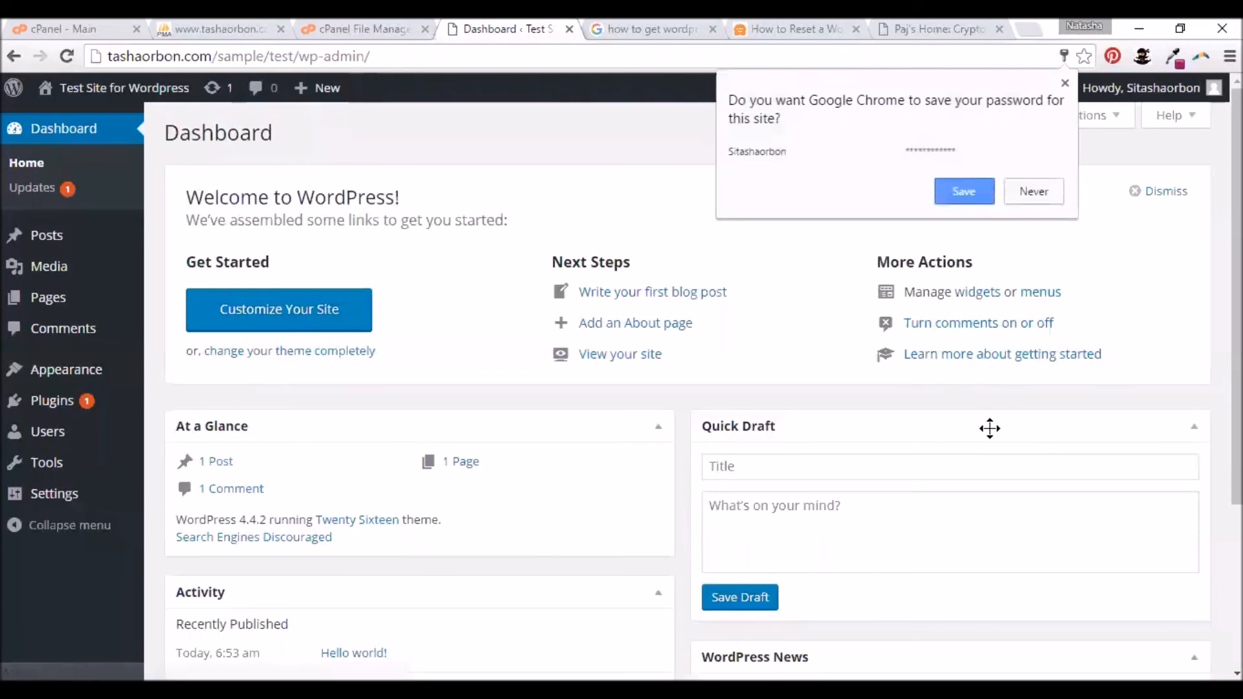
click(963, 193)
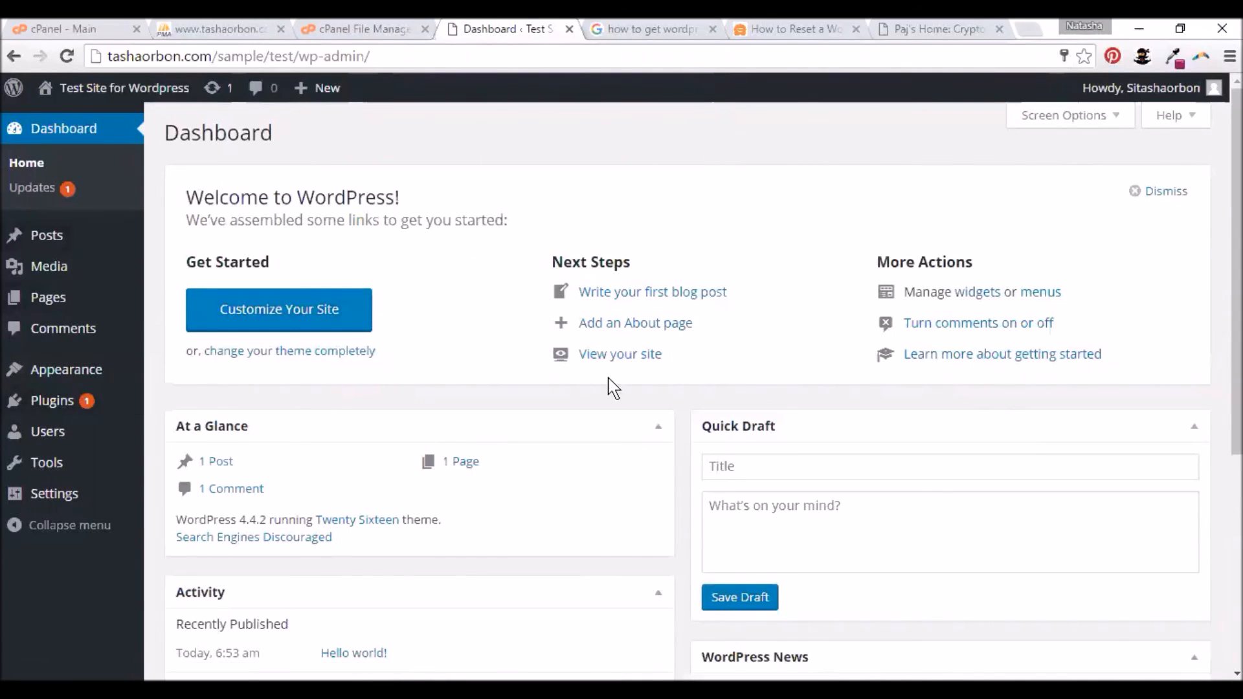
scroll(612, 388, down, 5)
scroll(609, 382, up, 5)
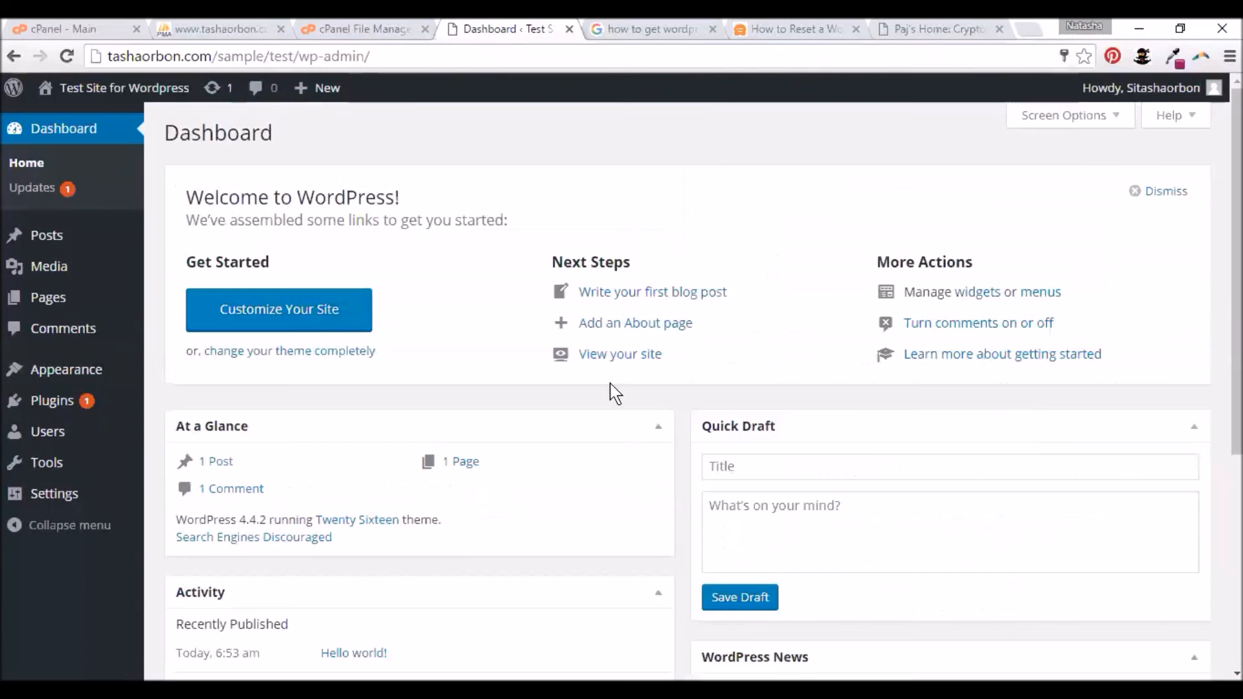
scroll(612, 392, down, 5)
scroll(608, 382, up, 5)
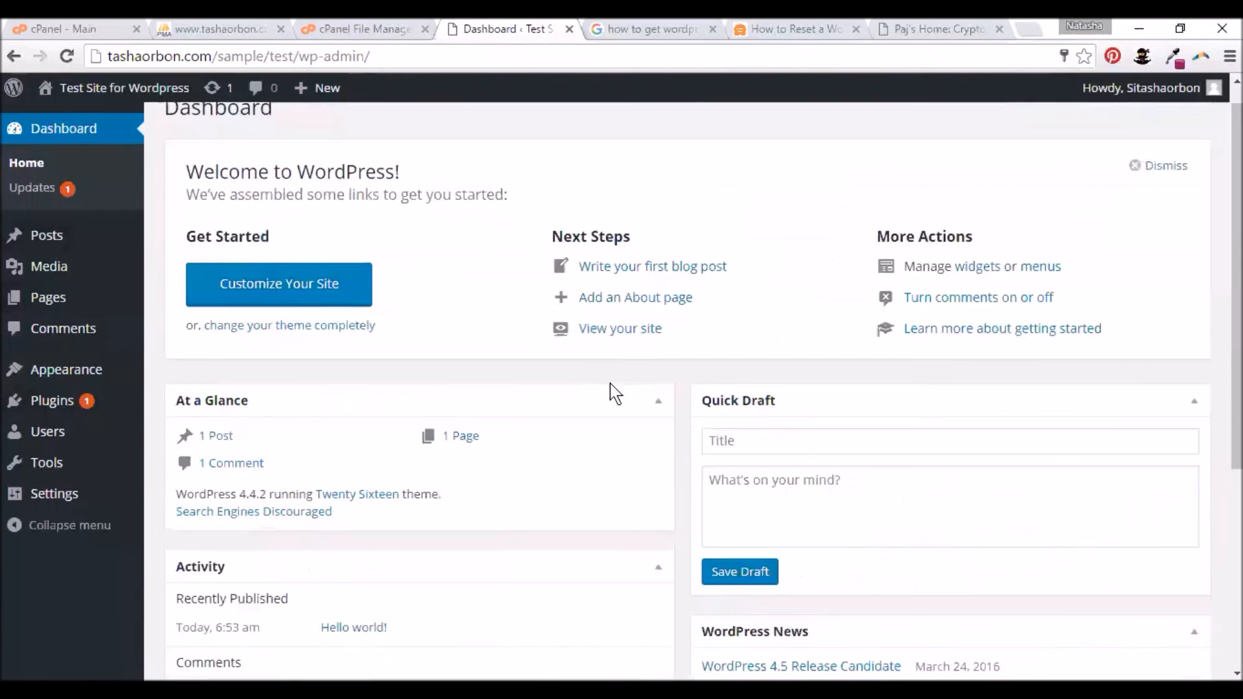